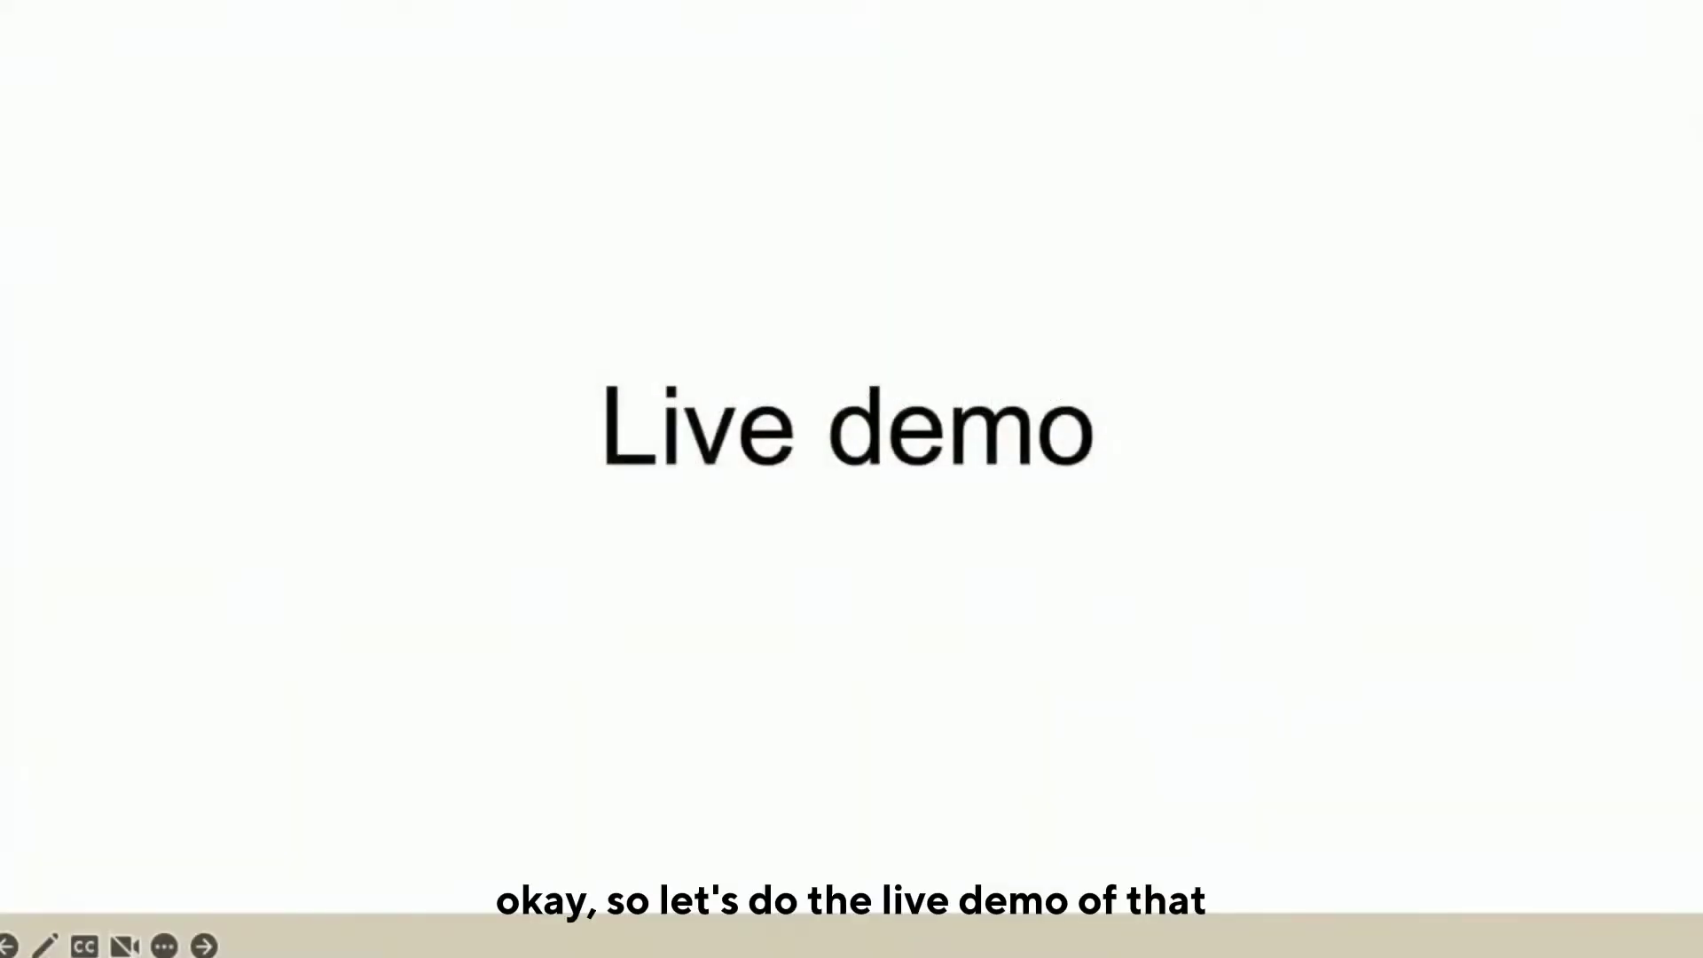
# Step: Exit the slideshow to edit the 'Live demo' slide in Normal view
pyautogui.press('Escape')
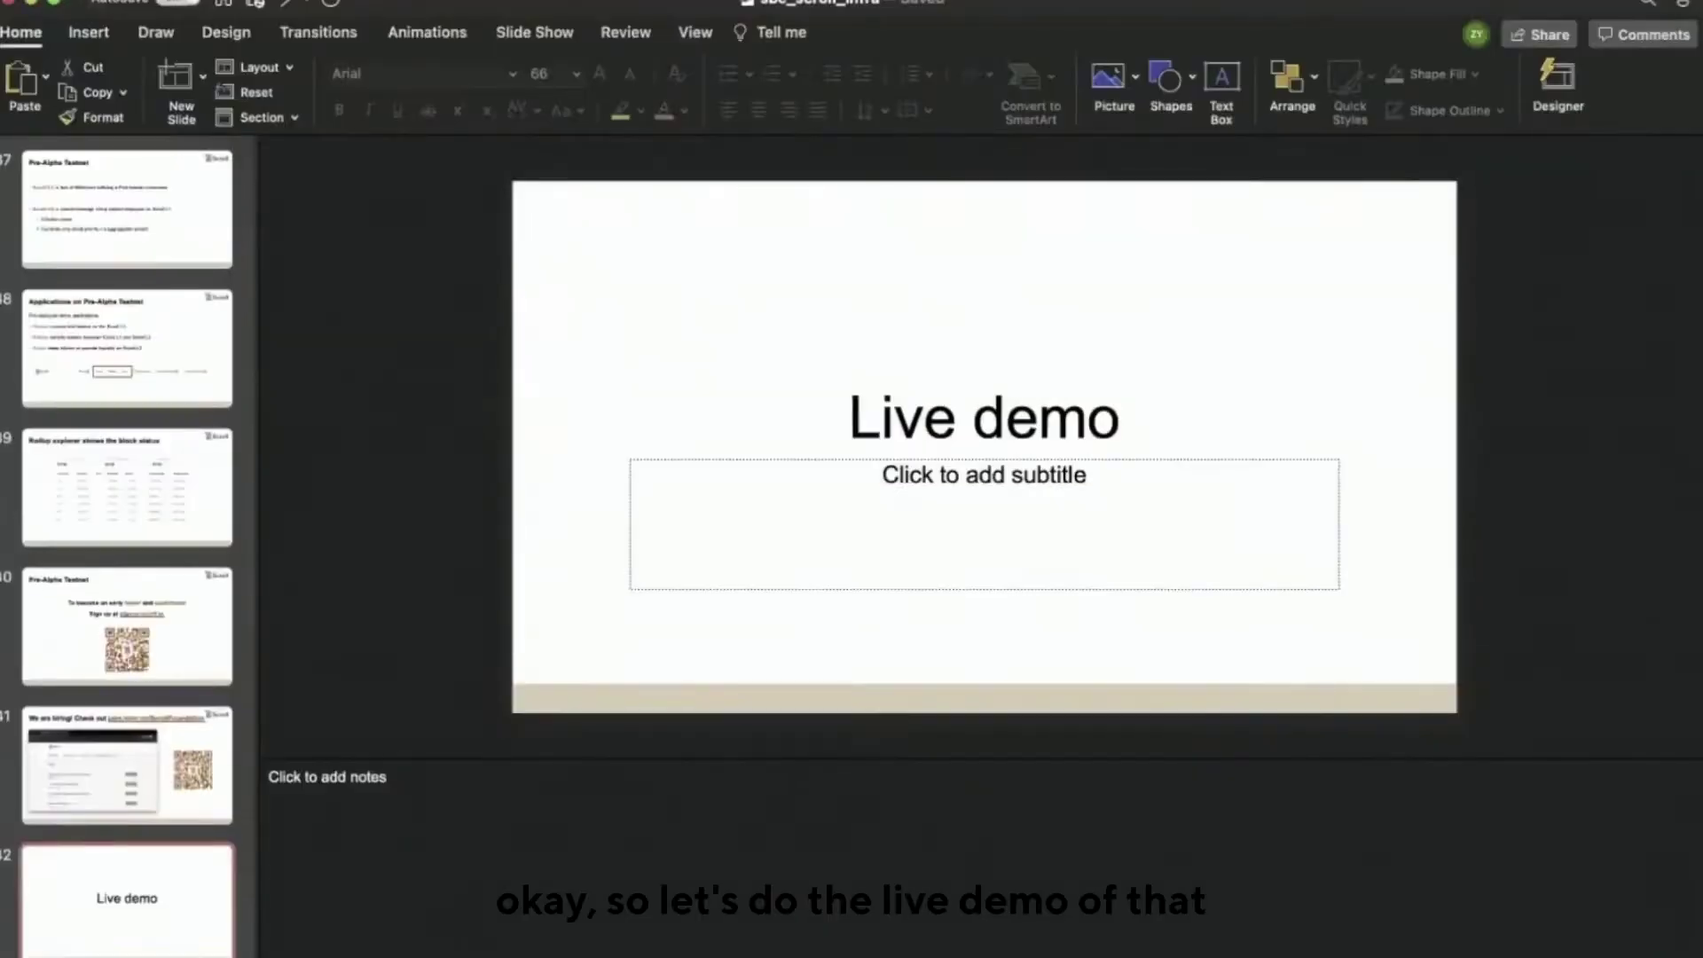
# Step: In Chrome, view the Pre-Alpha Testnet User Guide, then close it back to prealpha.scroll.io
pyautogui.press('super+Tab')
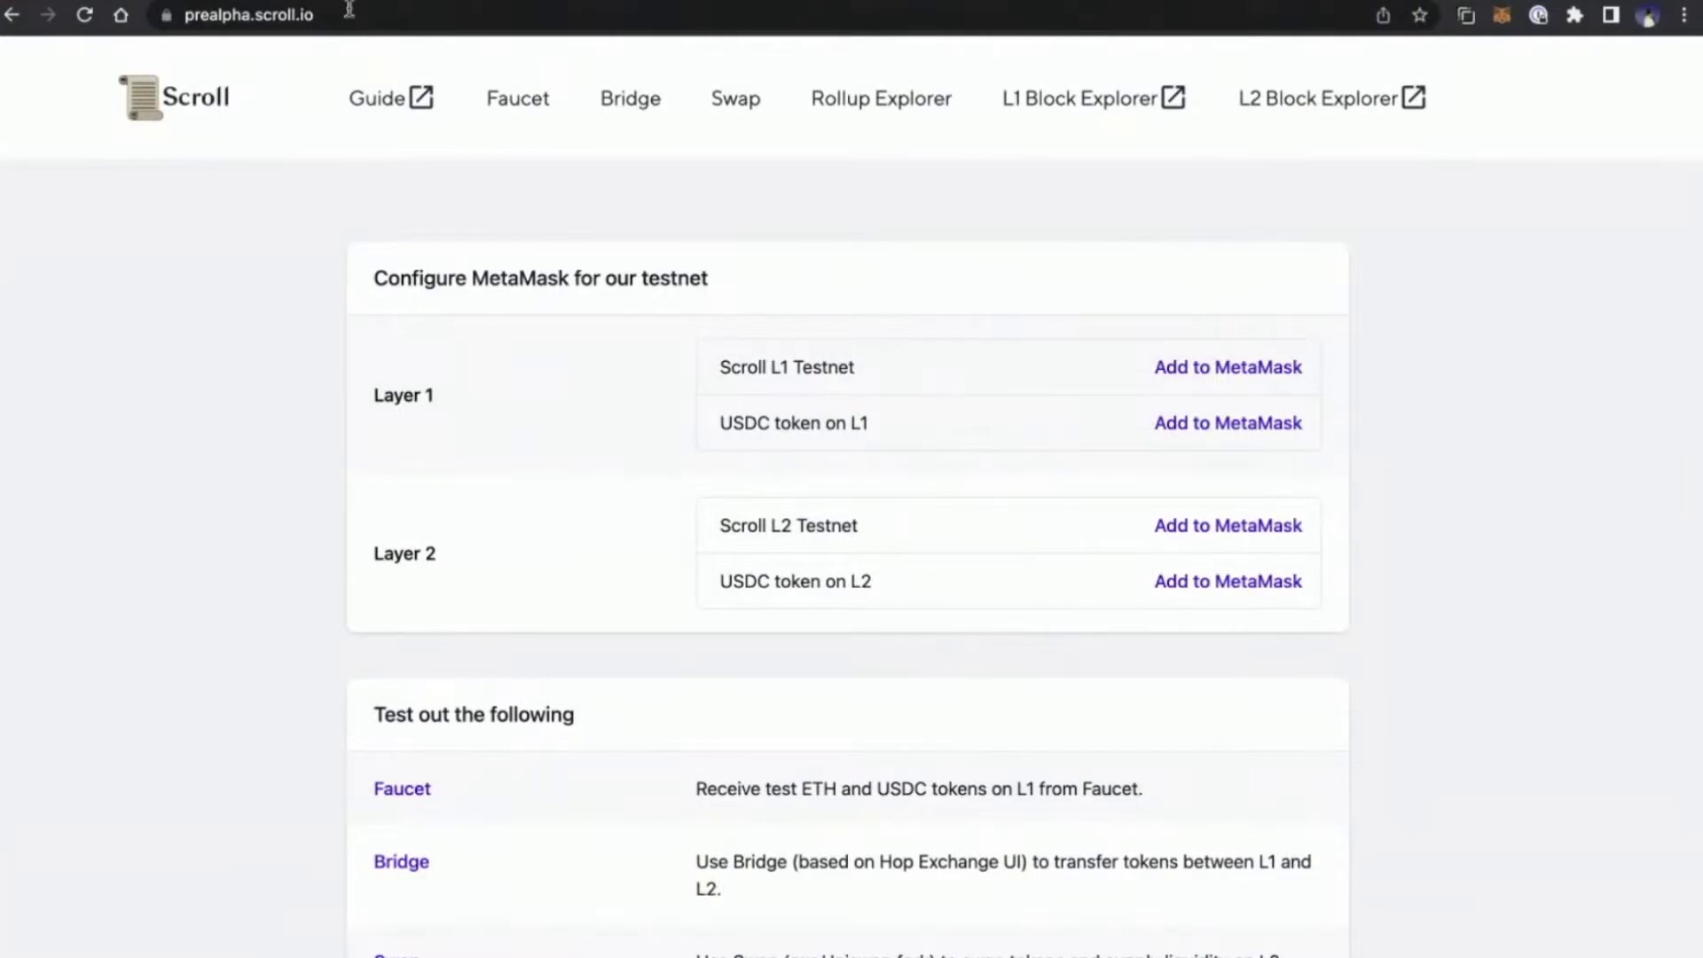
pyautogui.click(388, 110)
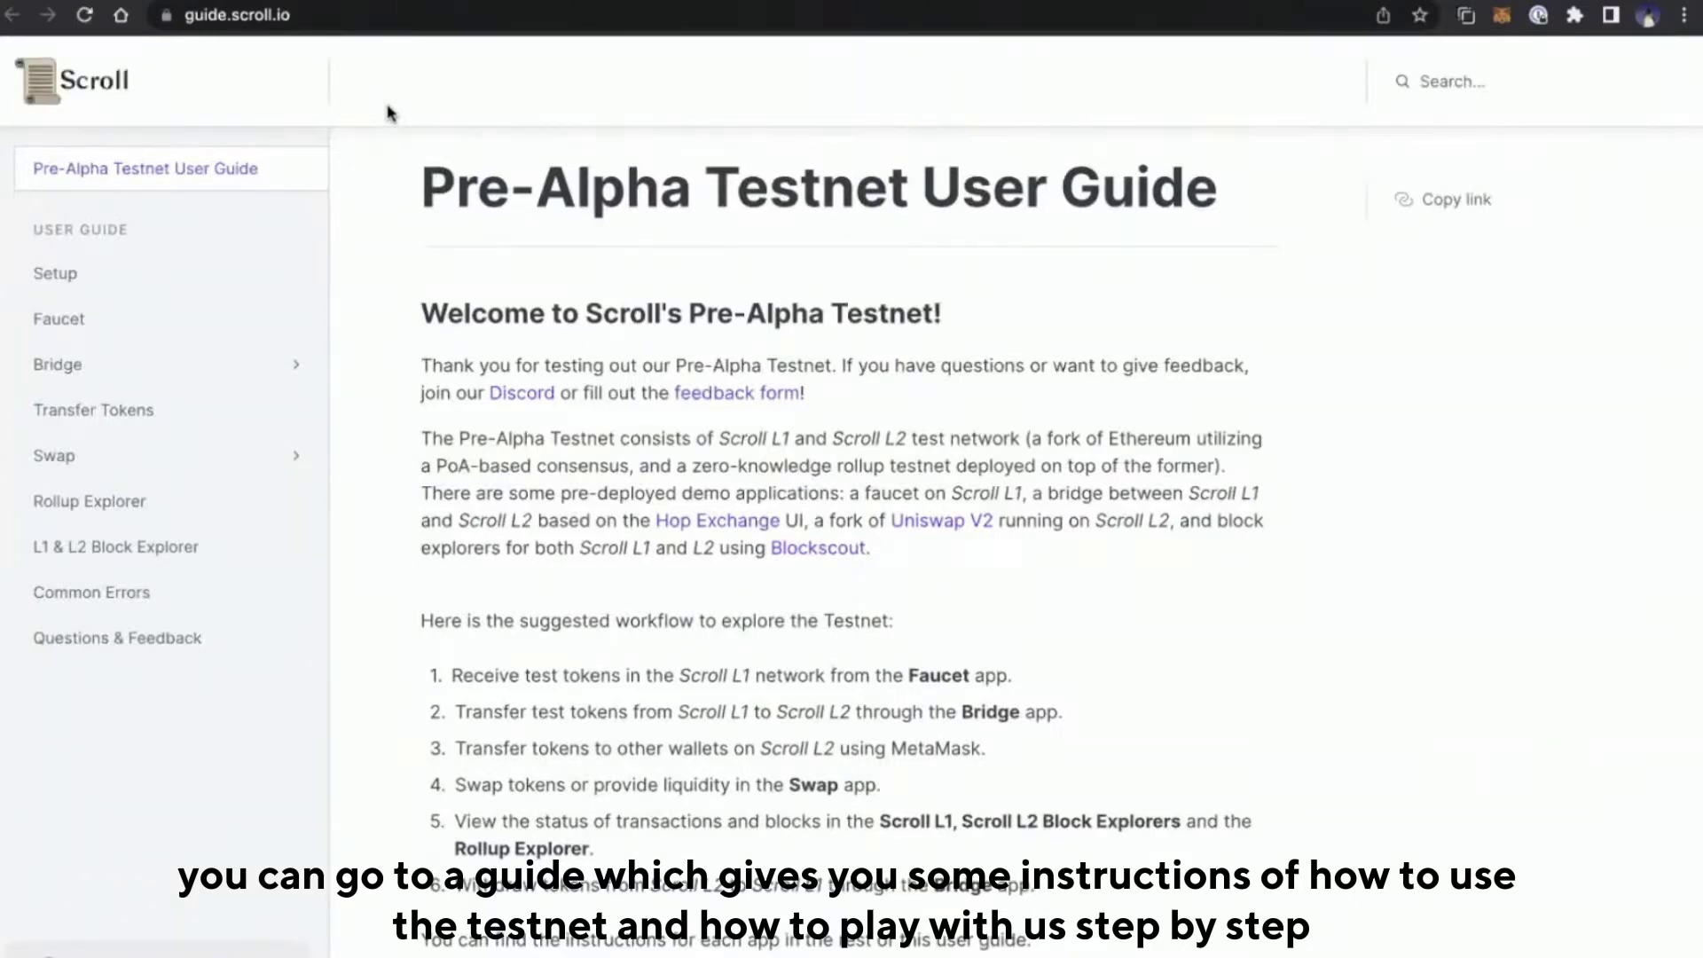
pyautogui.press('super+w')
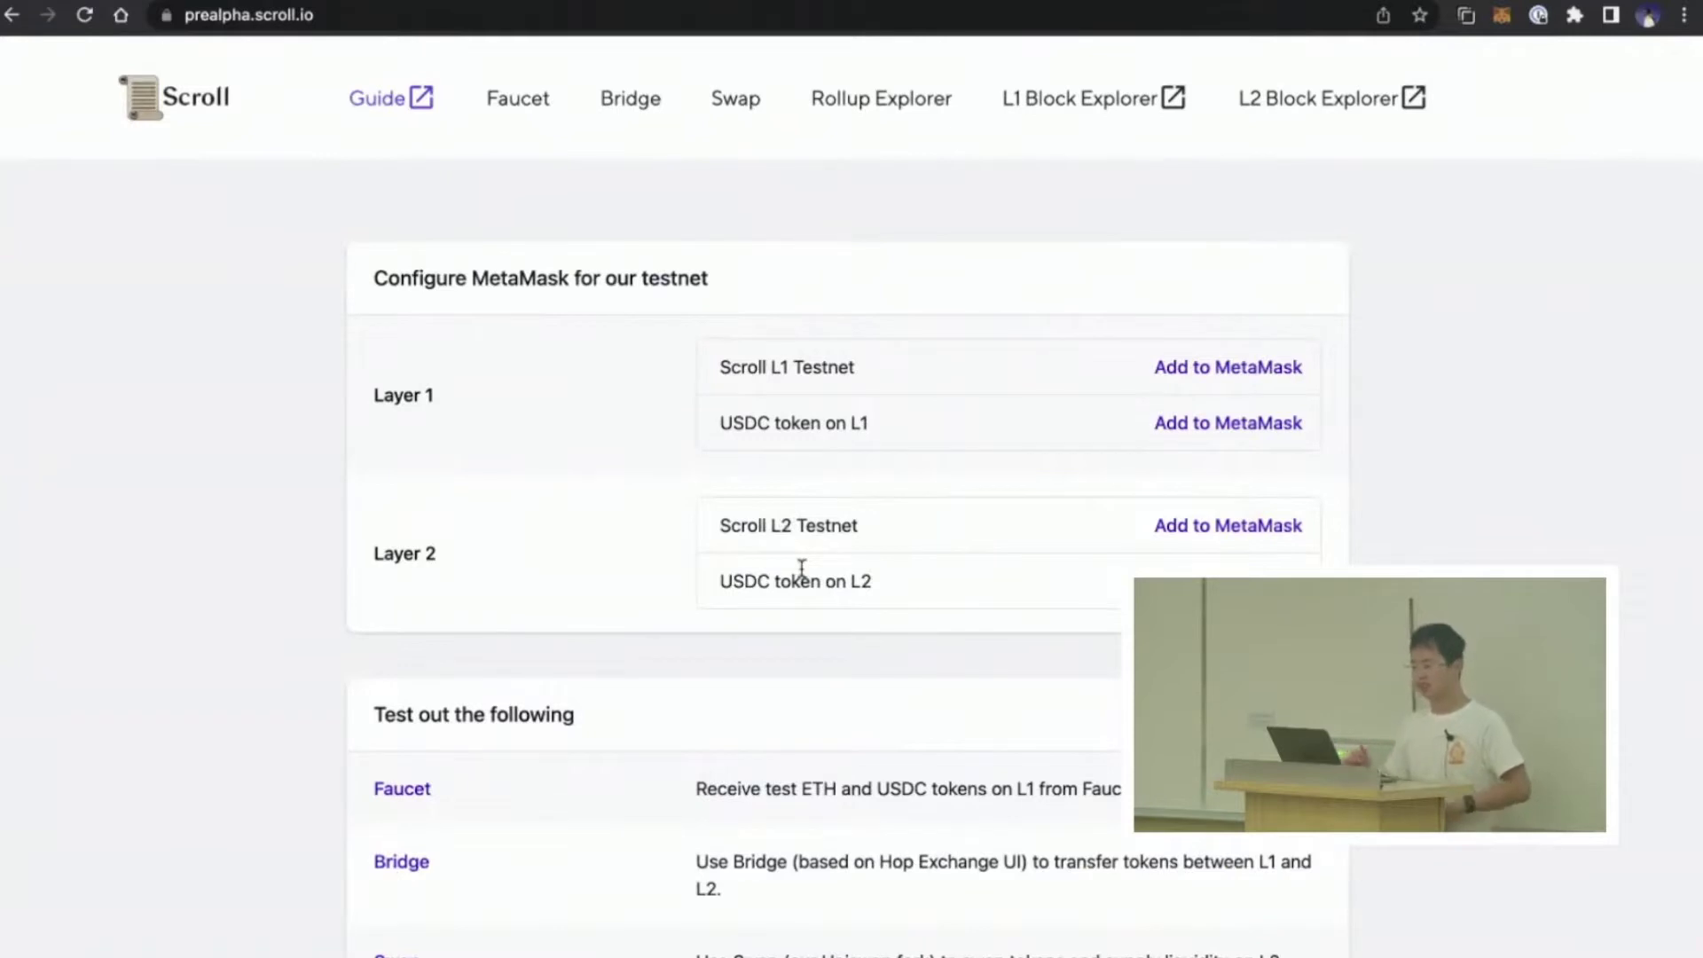
# Step: Open the Faucet and request 1 ETH and 100 USDC of Scroll L1 test tokens
pyautogui.scroll(-1, 804, 569)
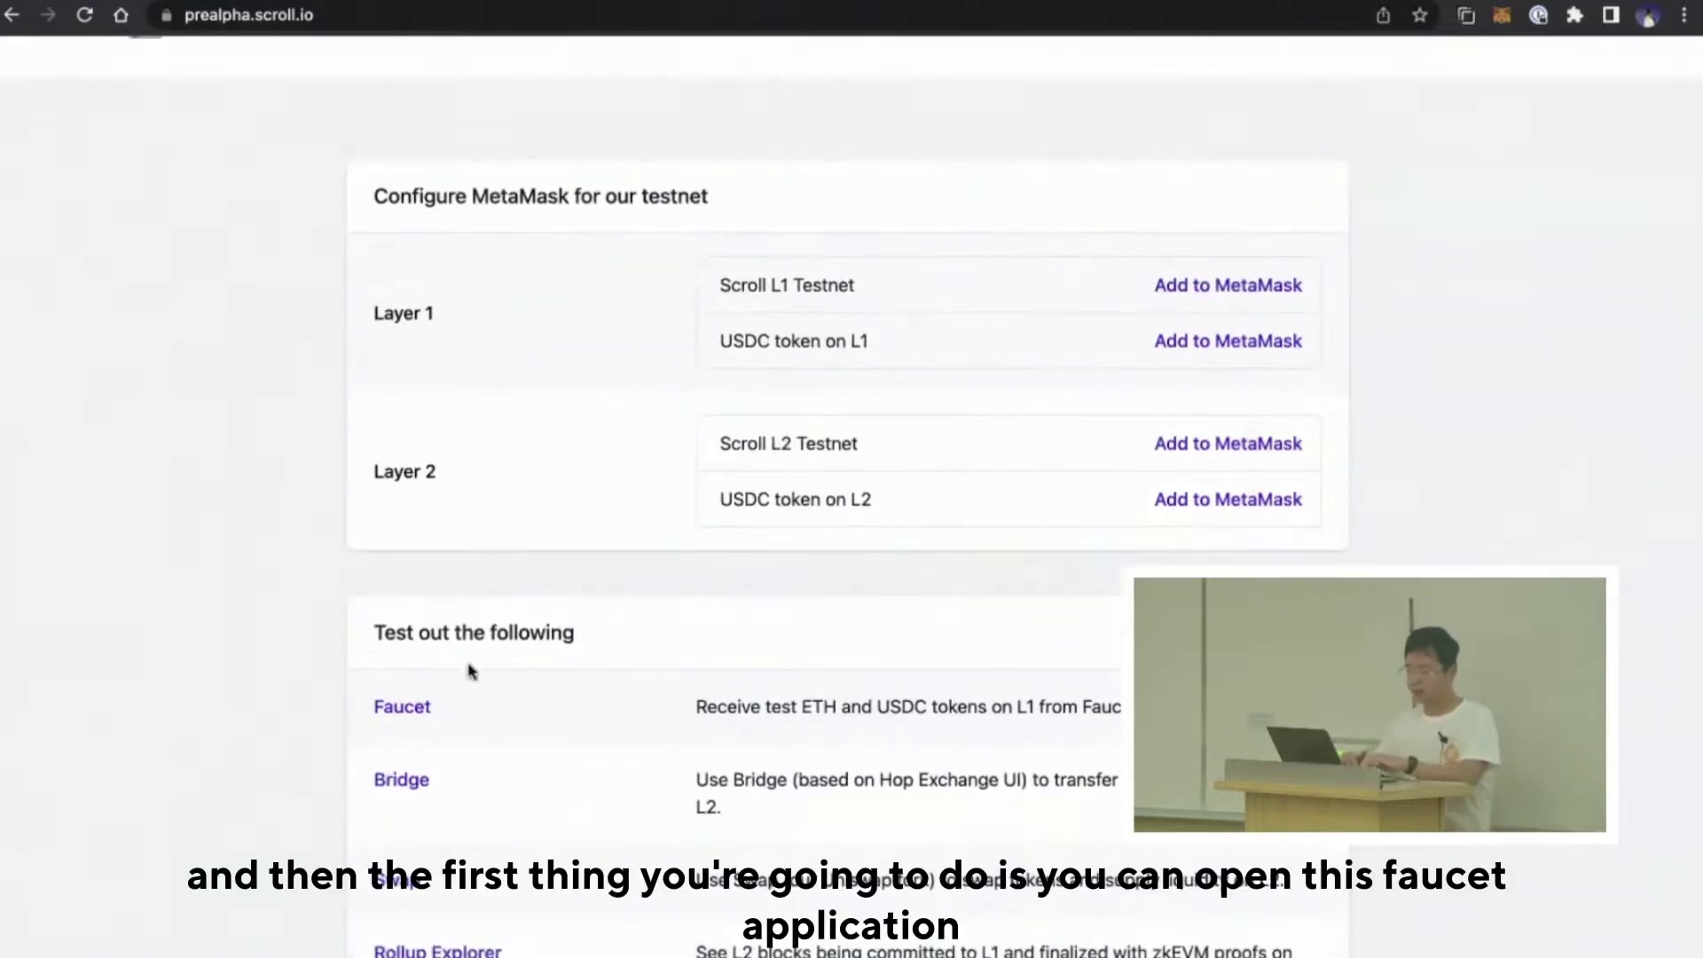
pyautogui.click(423, 719)
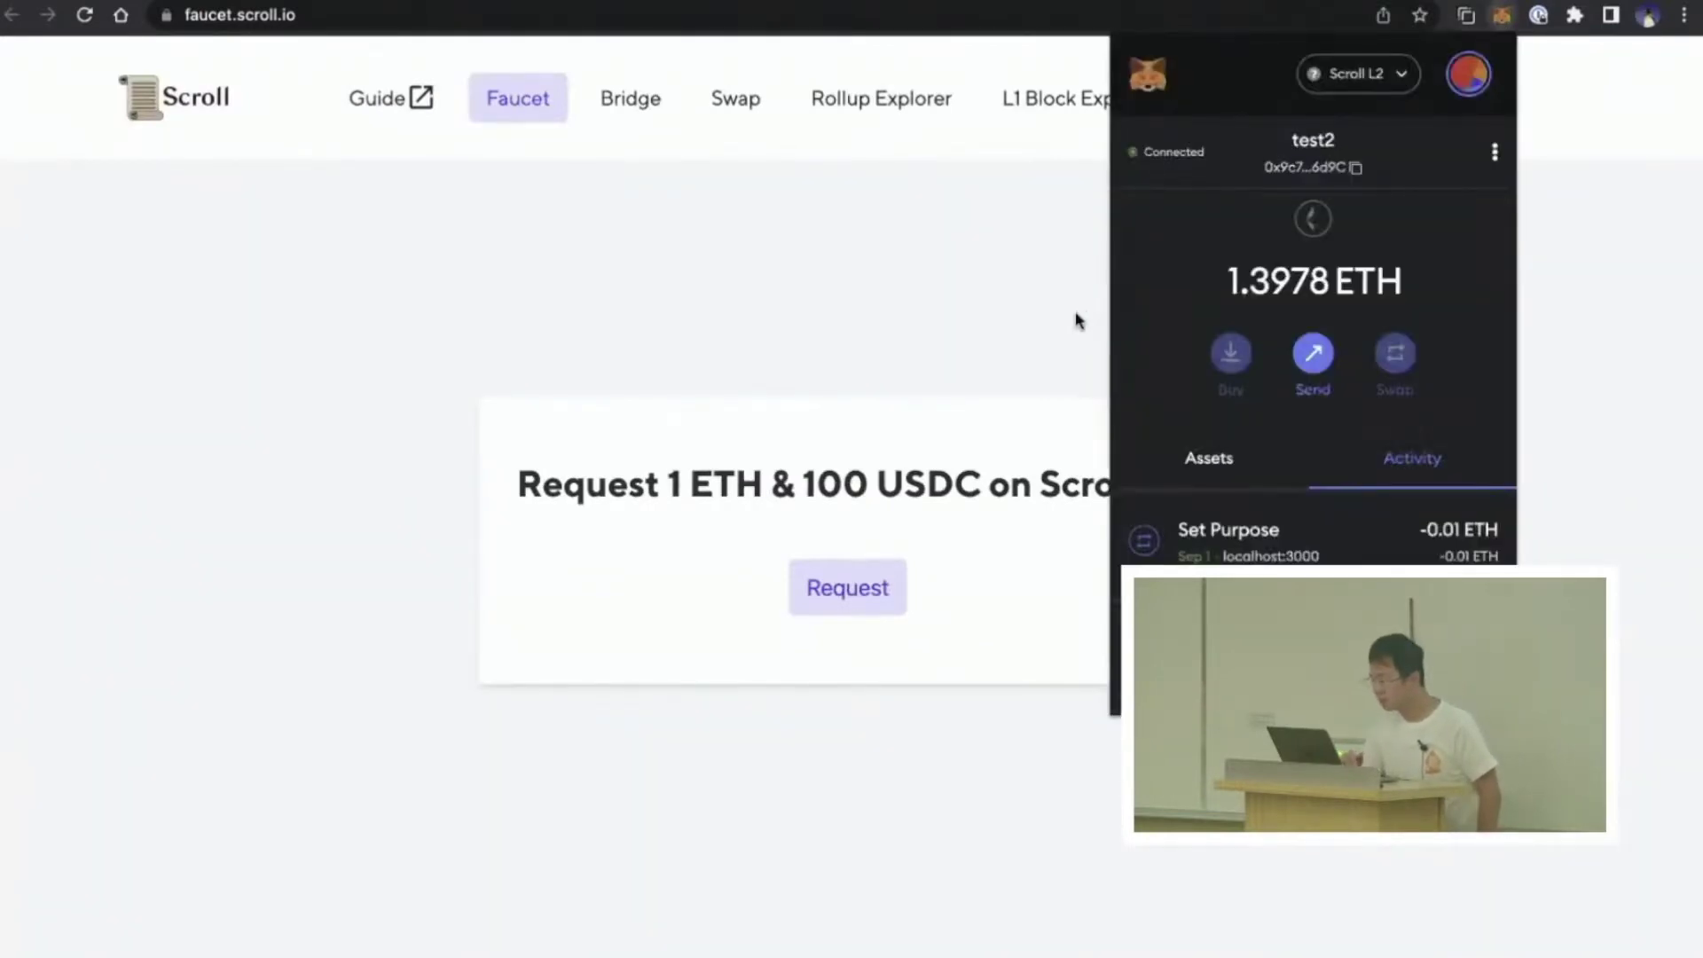
pyautogui.click(1077, 320)
pyautogui.click(866, 597)
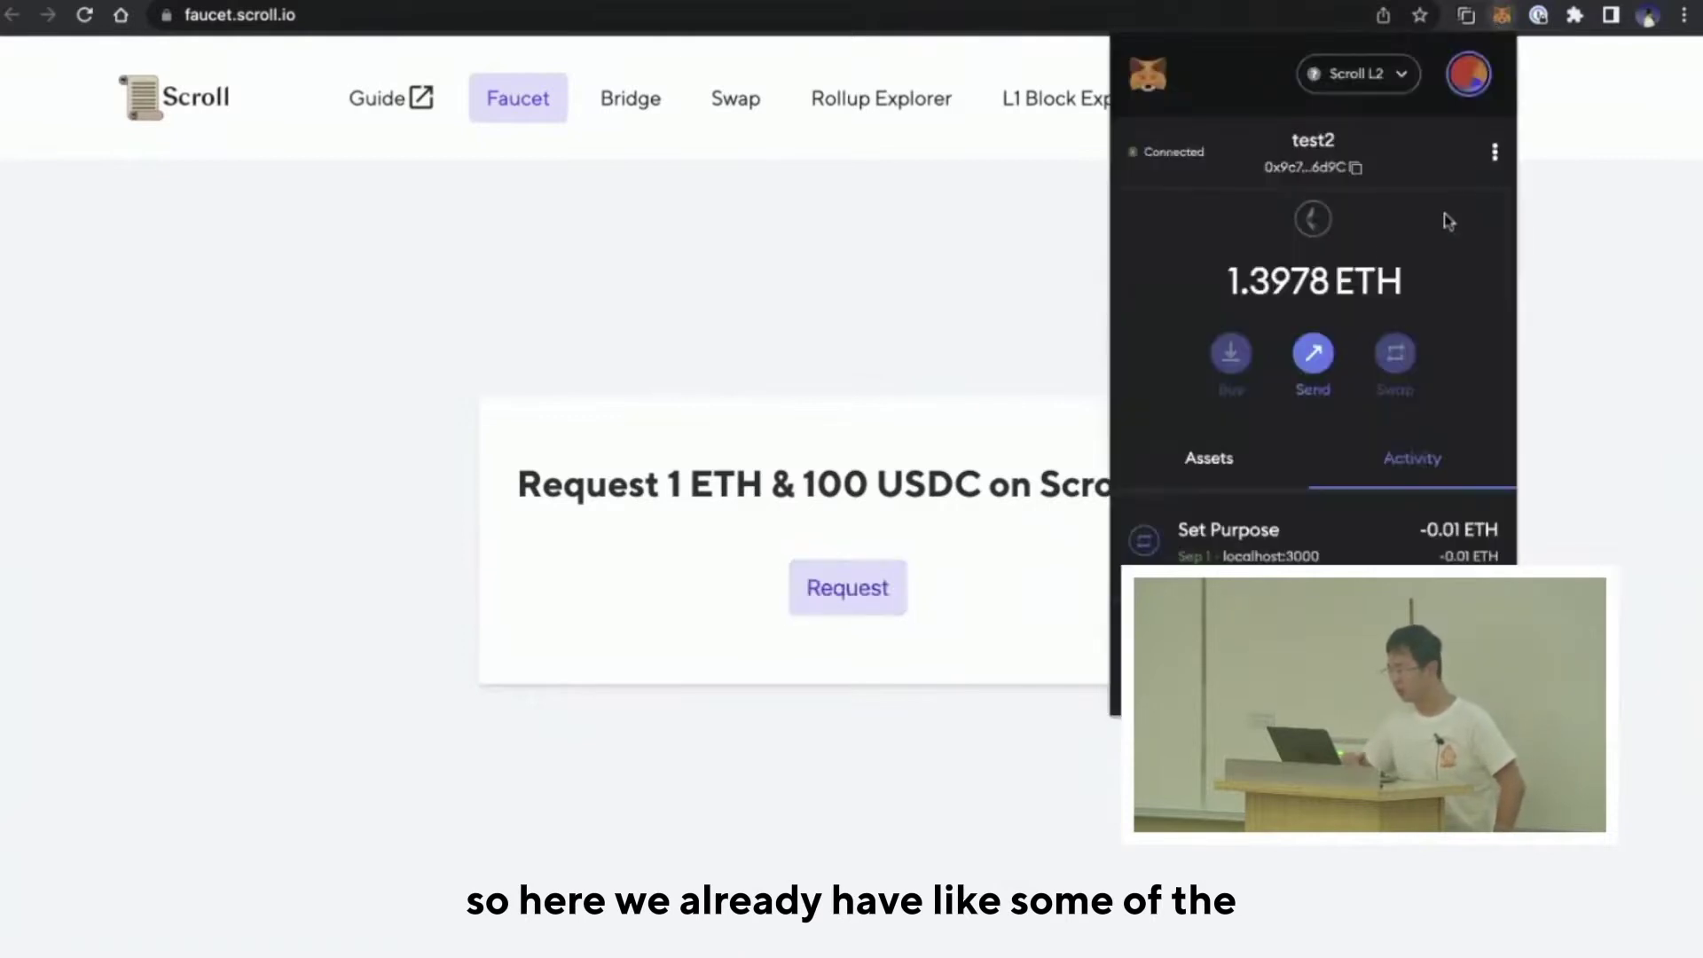
# Step: Check the wallet's asset balances in MetaMask and request faucet tokens again
pyautogui.click(1188, 466)
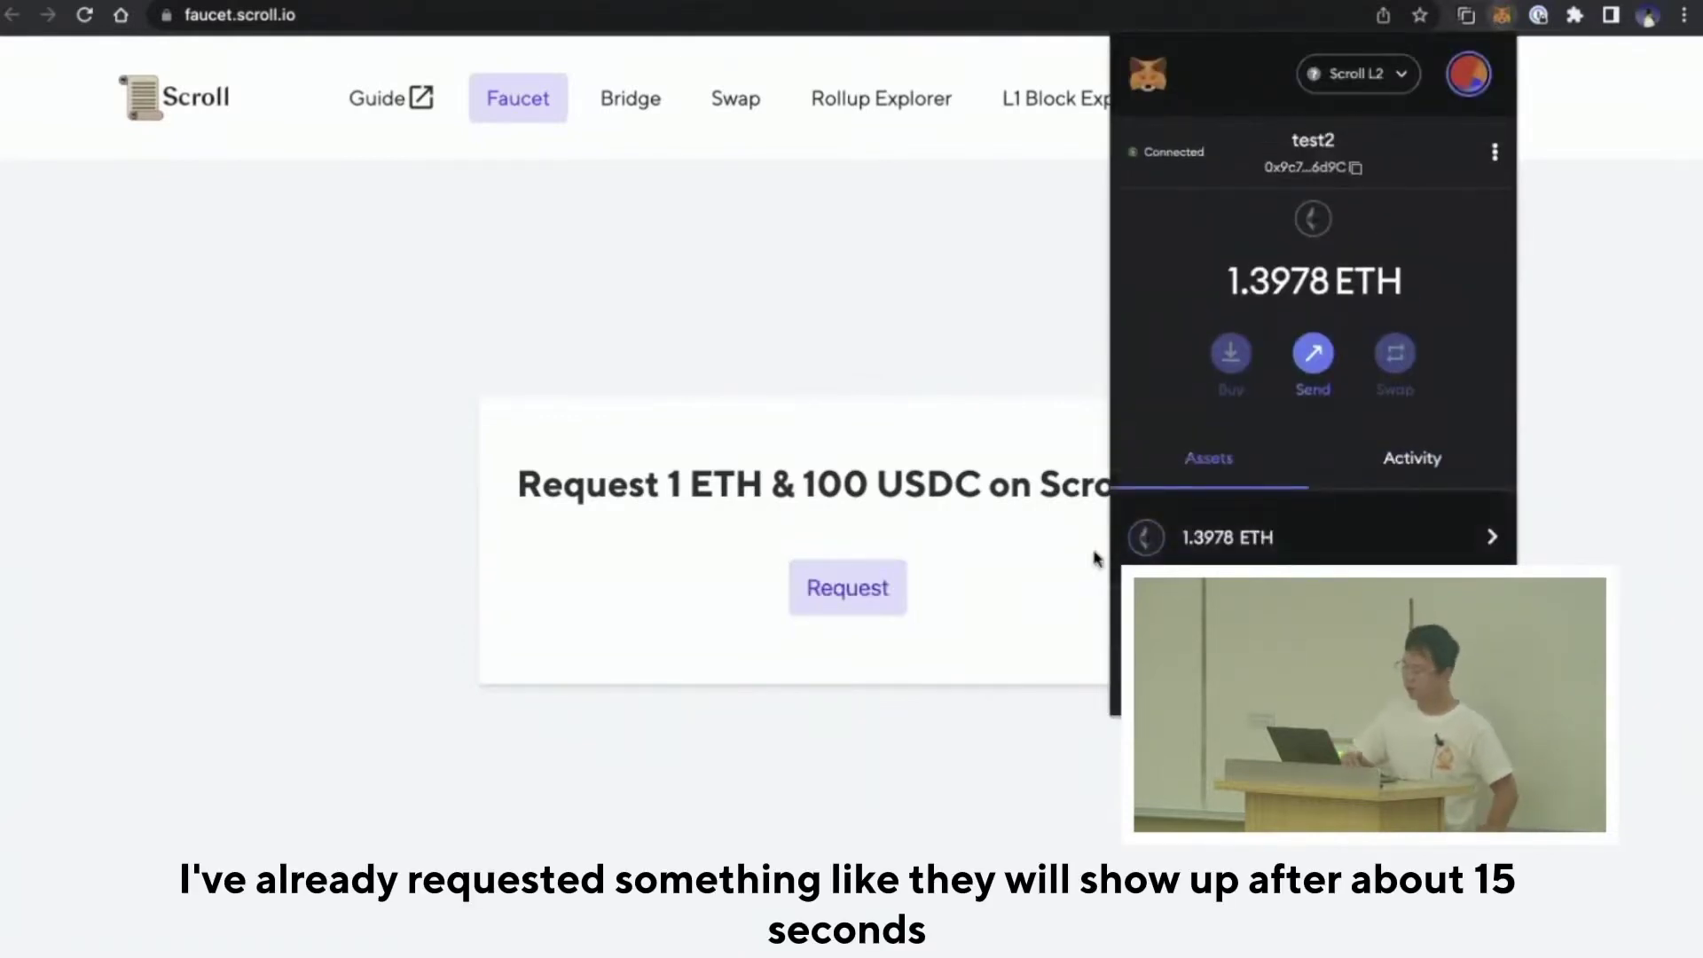
pyautogui.click(1000, 424)
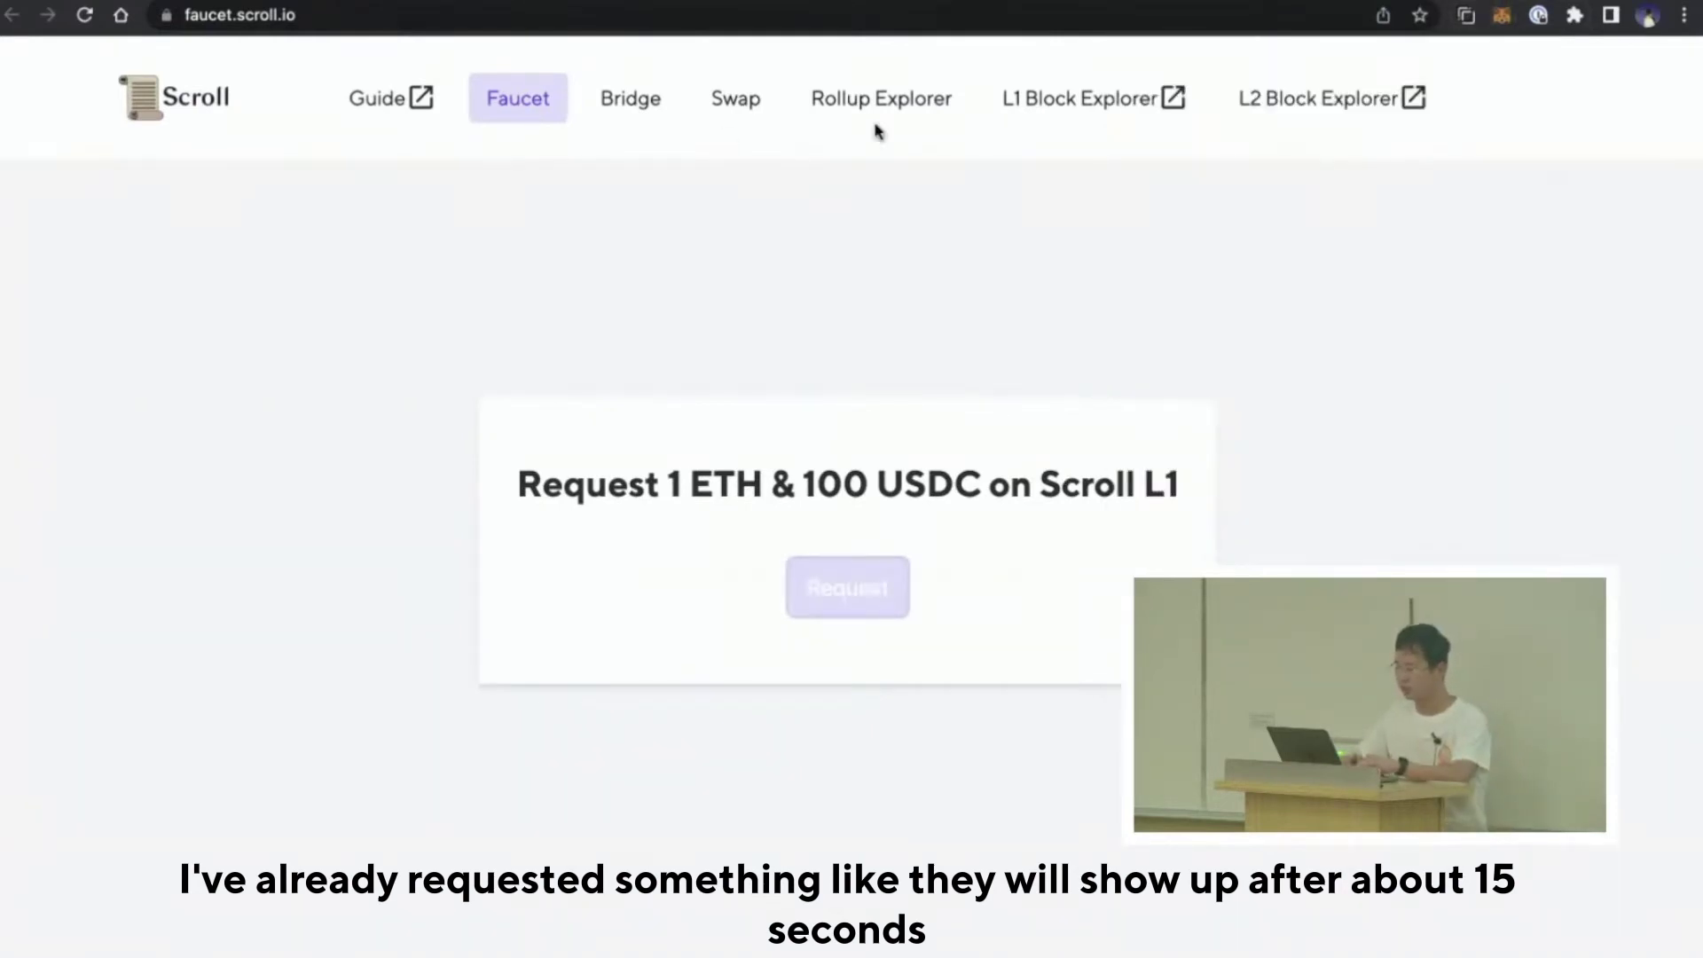
pyautogui.click(1500, 15)
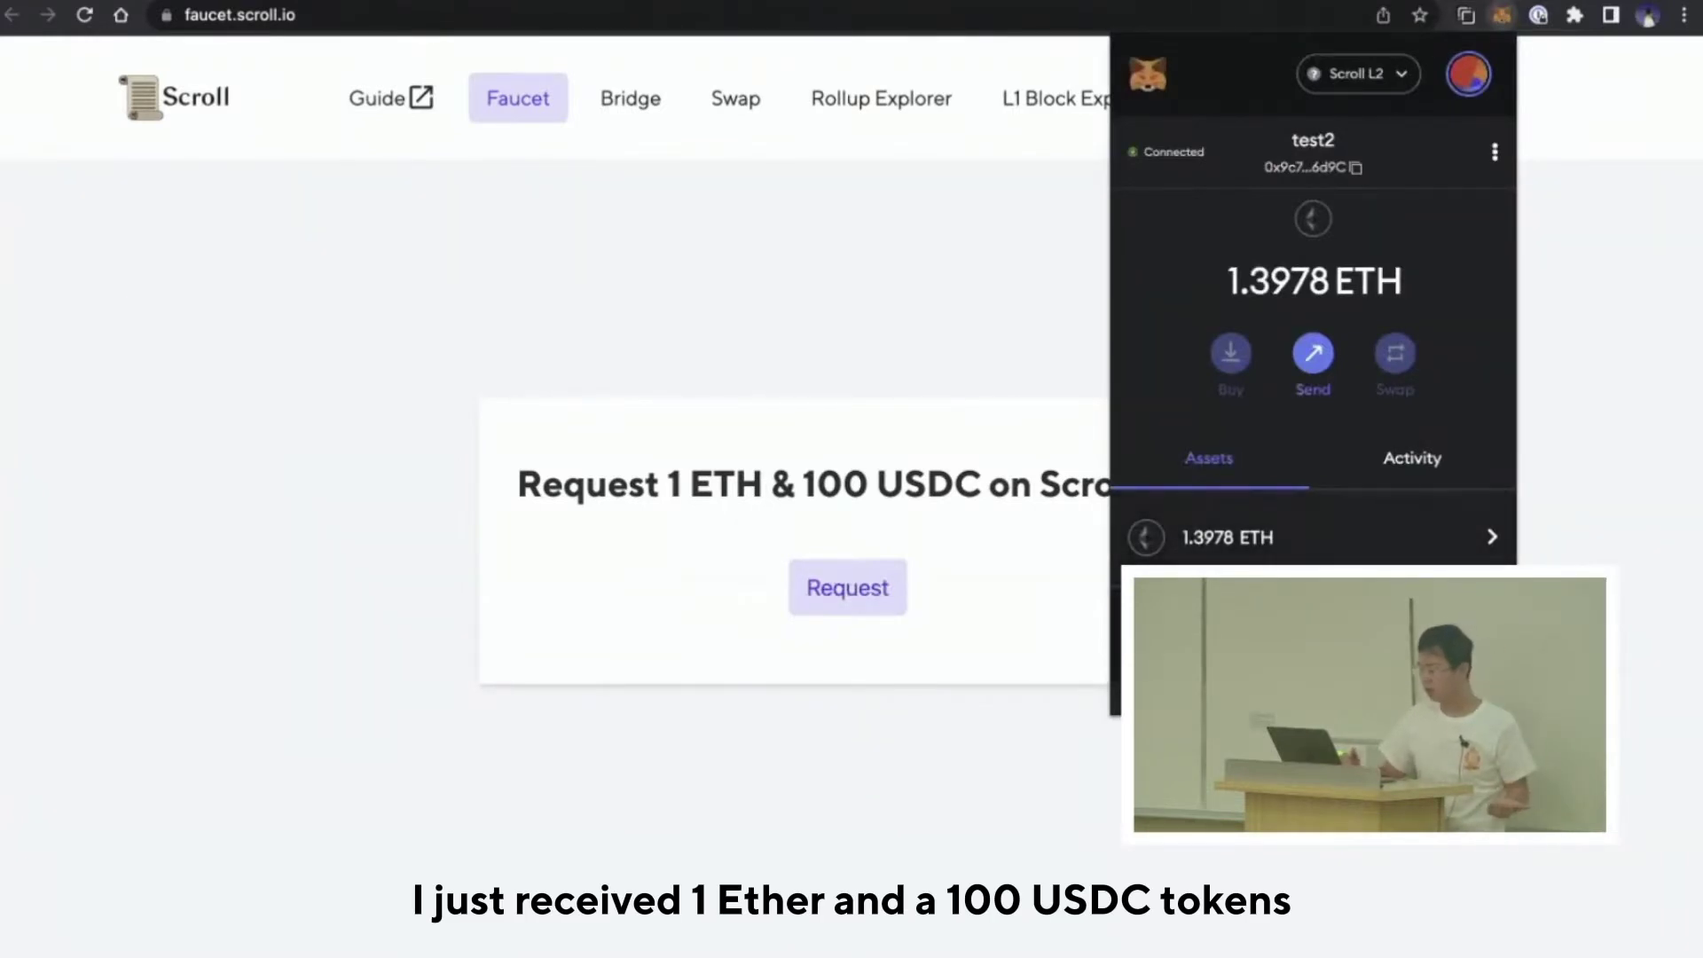
pyautogui.click(879, 609)
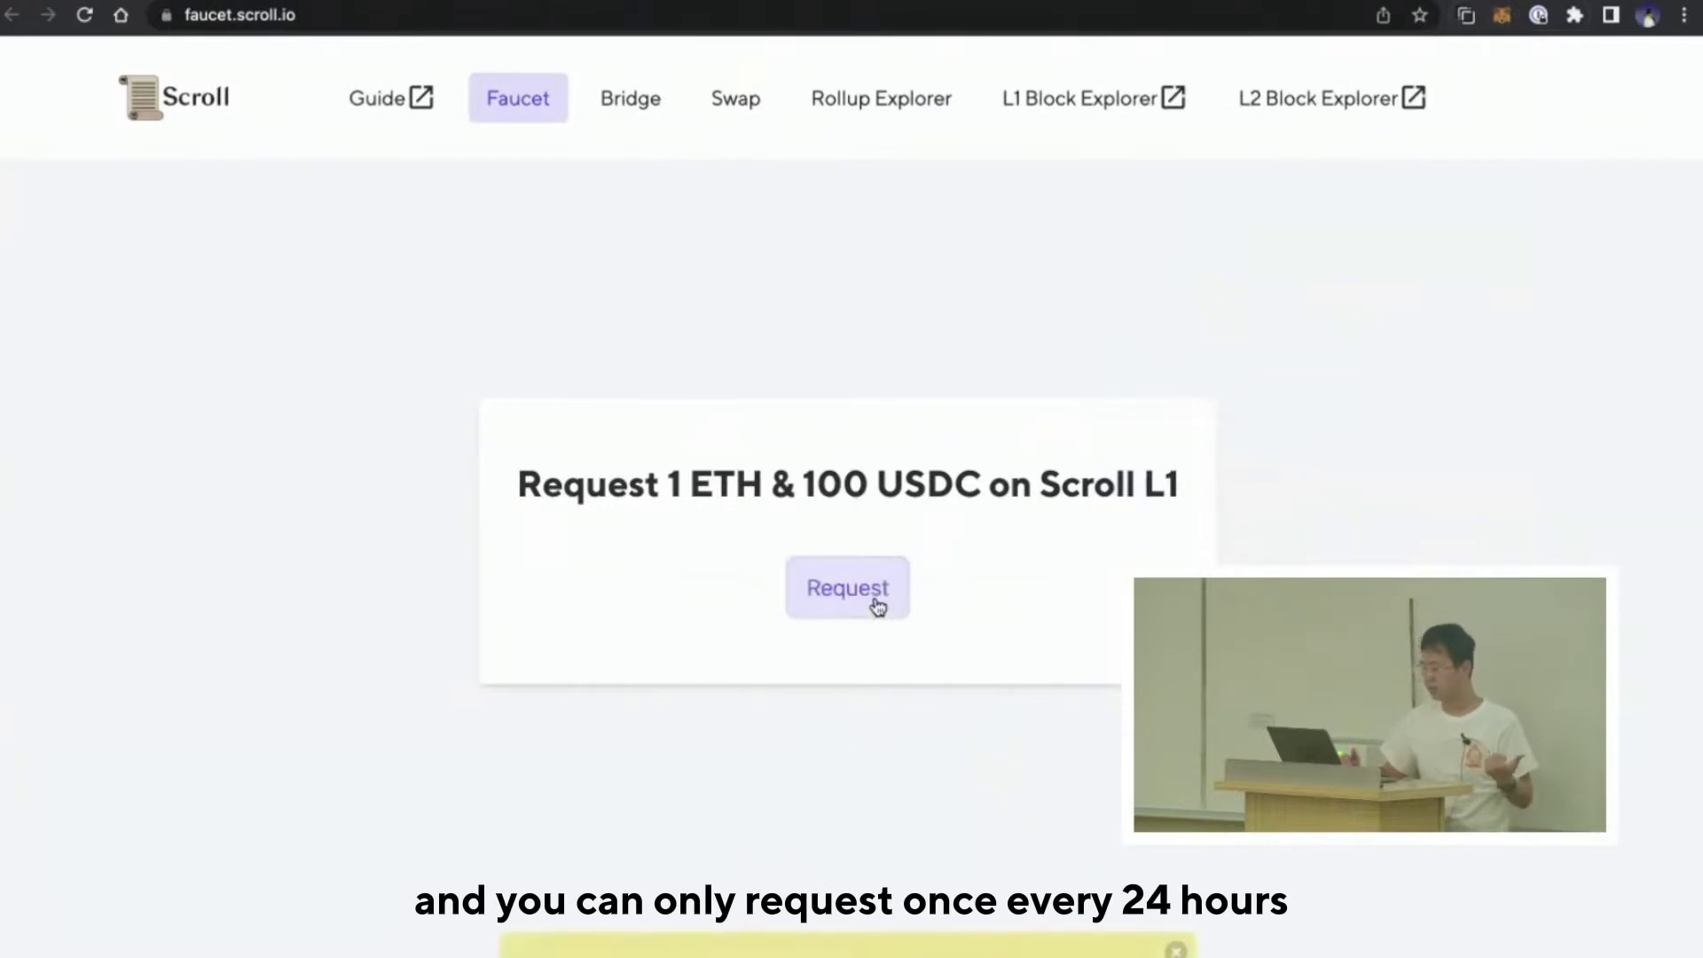
pyautogui.click(879, 607)
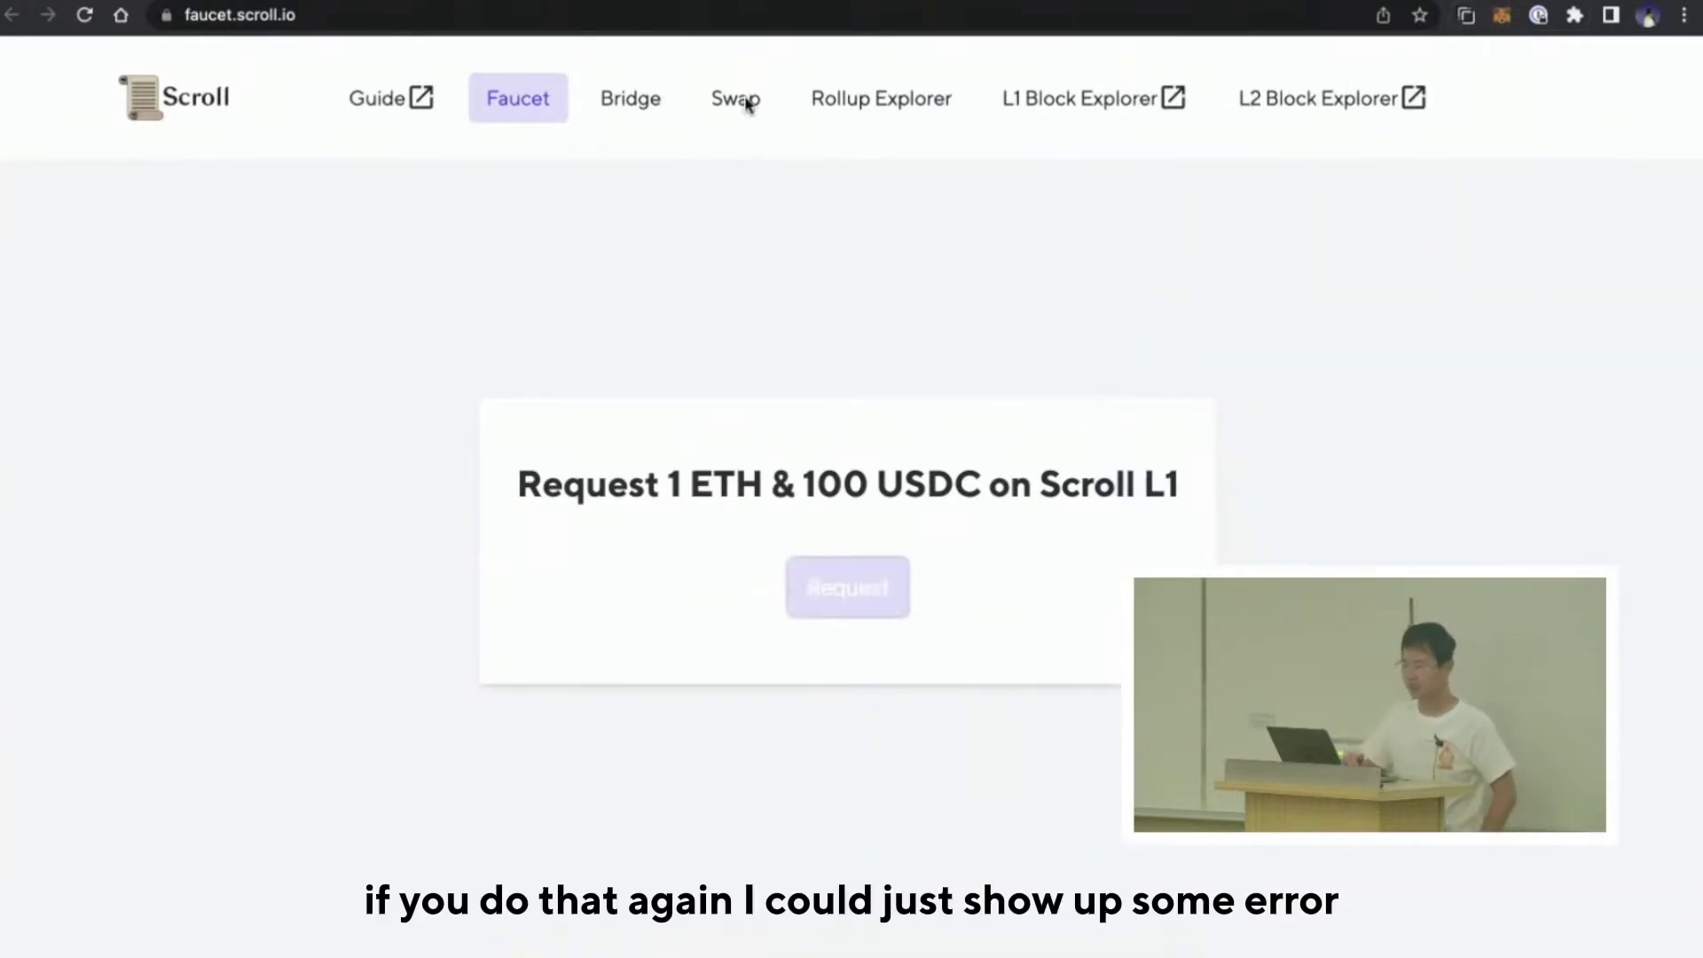
pyautogui.click(646, 117)
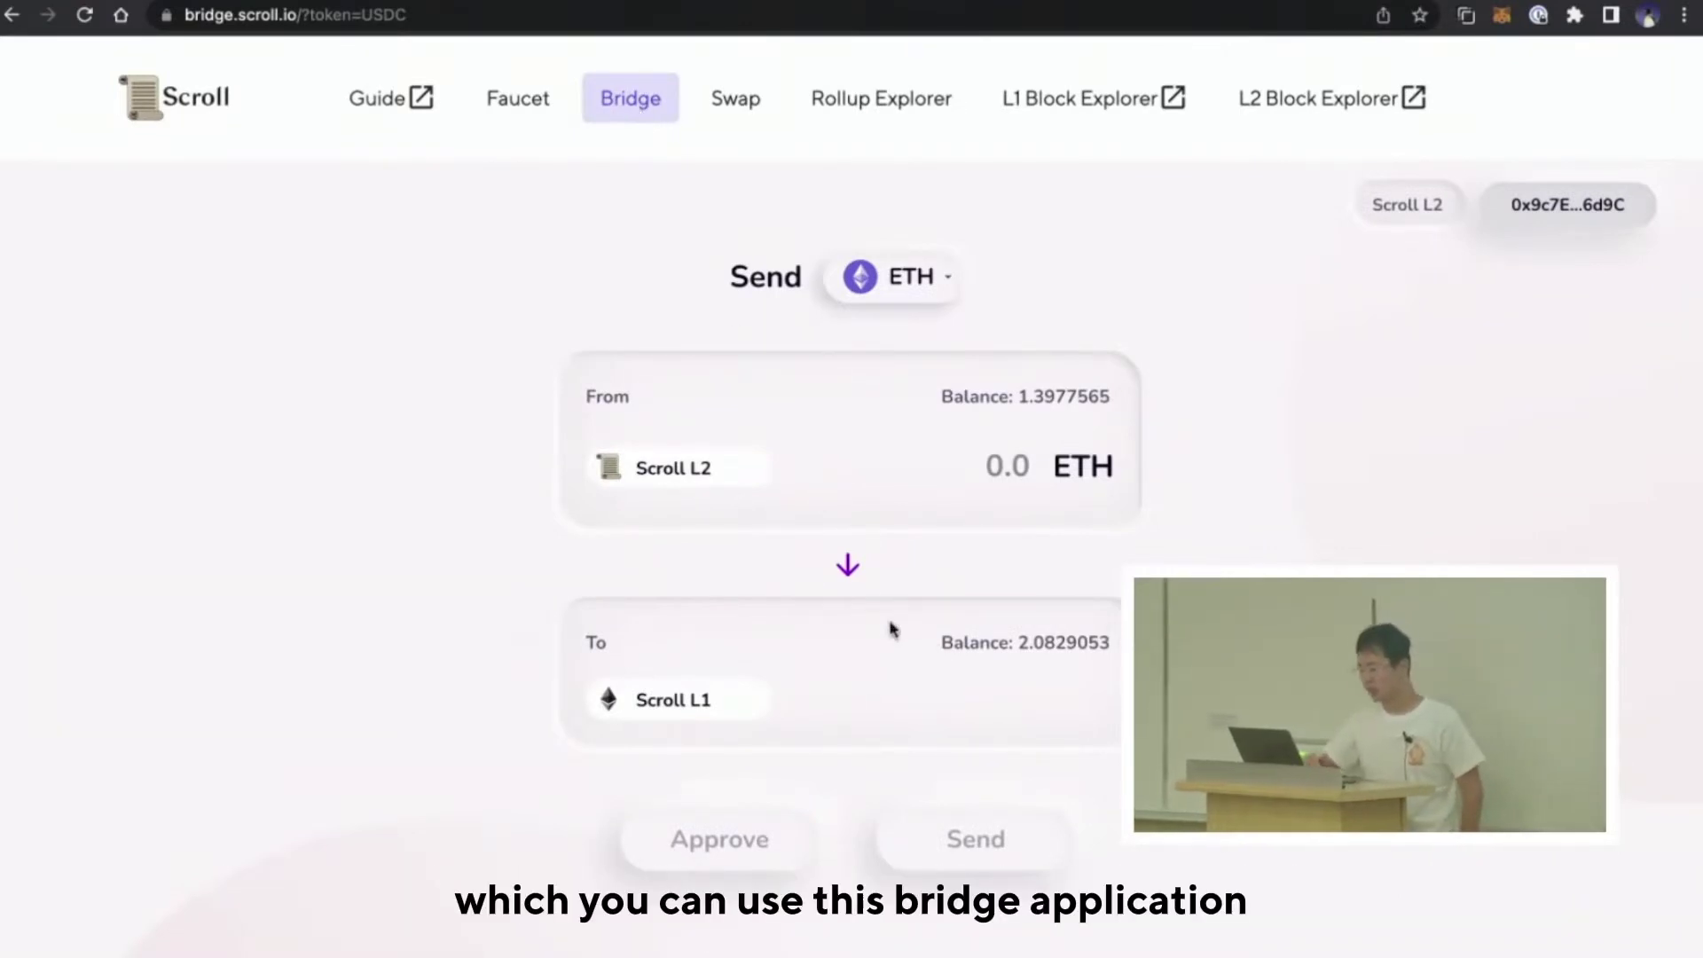
# Step: Reverse the bridge direction to Scroll L1 → L2 and enter an amount of 2 ETH
pyautogui.click(848, 573)
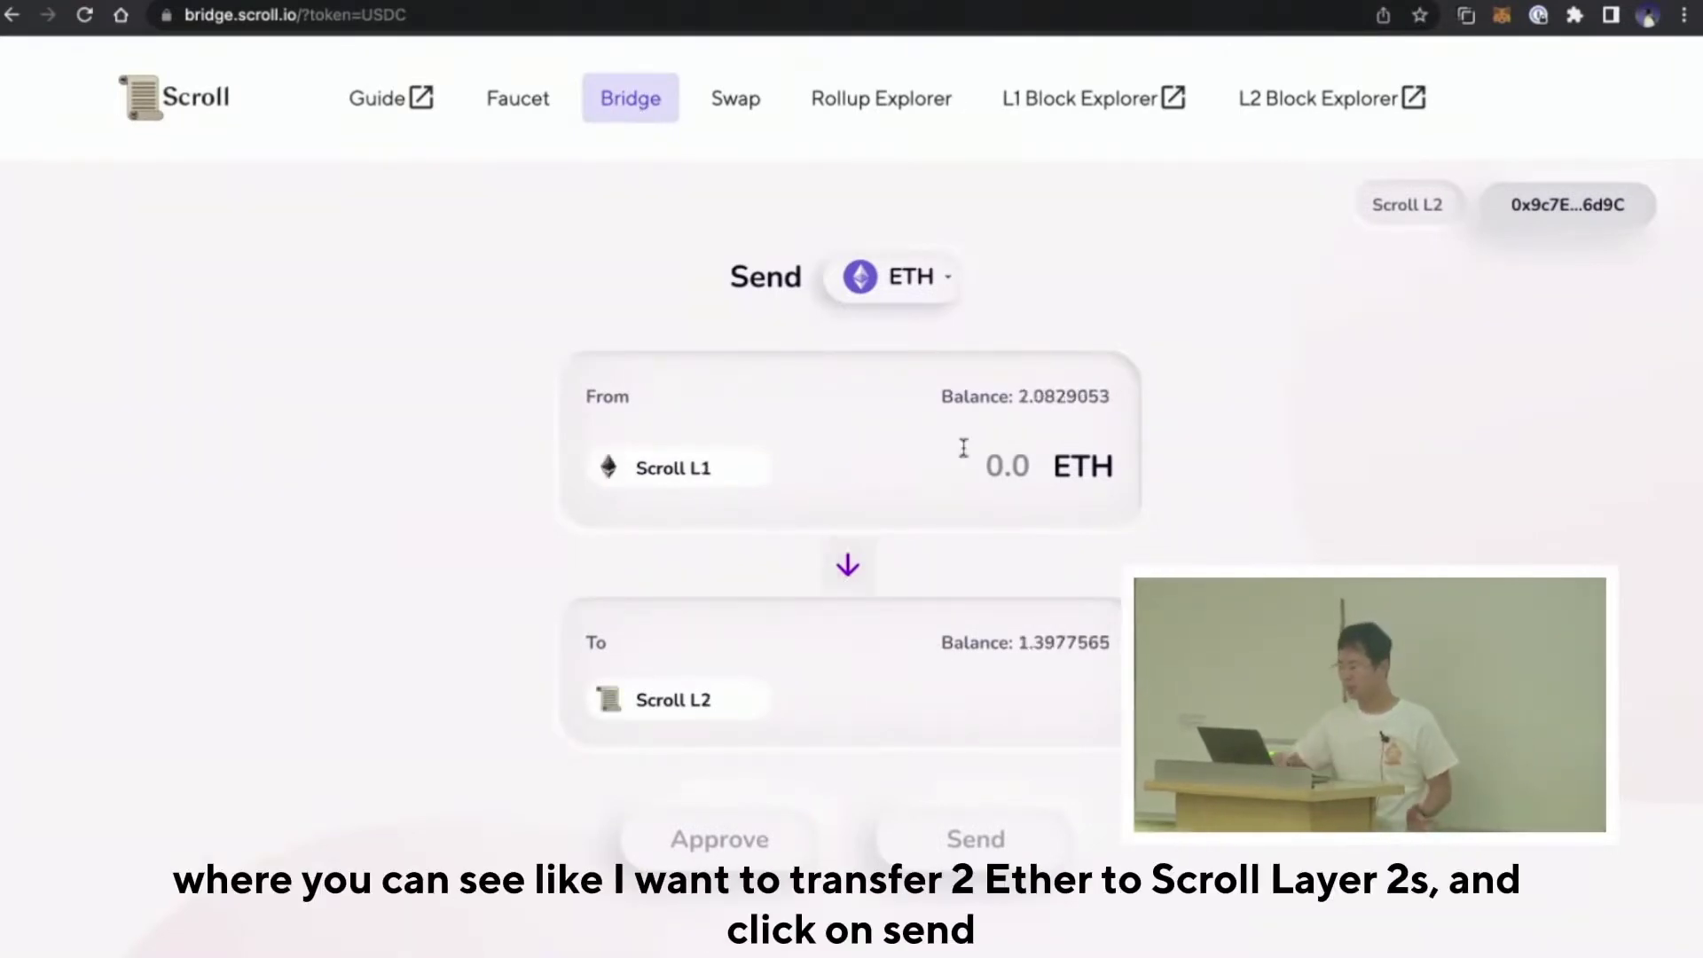
pyautogui.click(1011, 475)
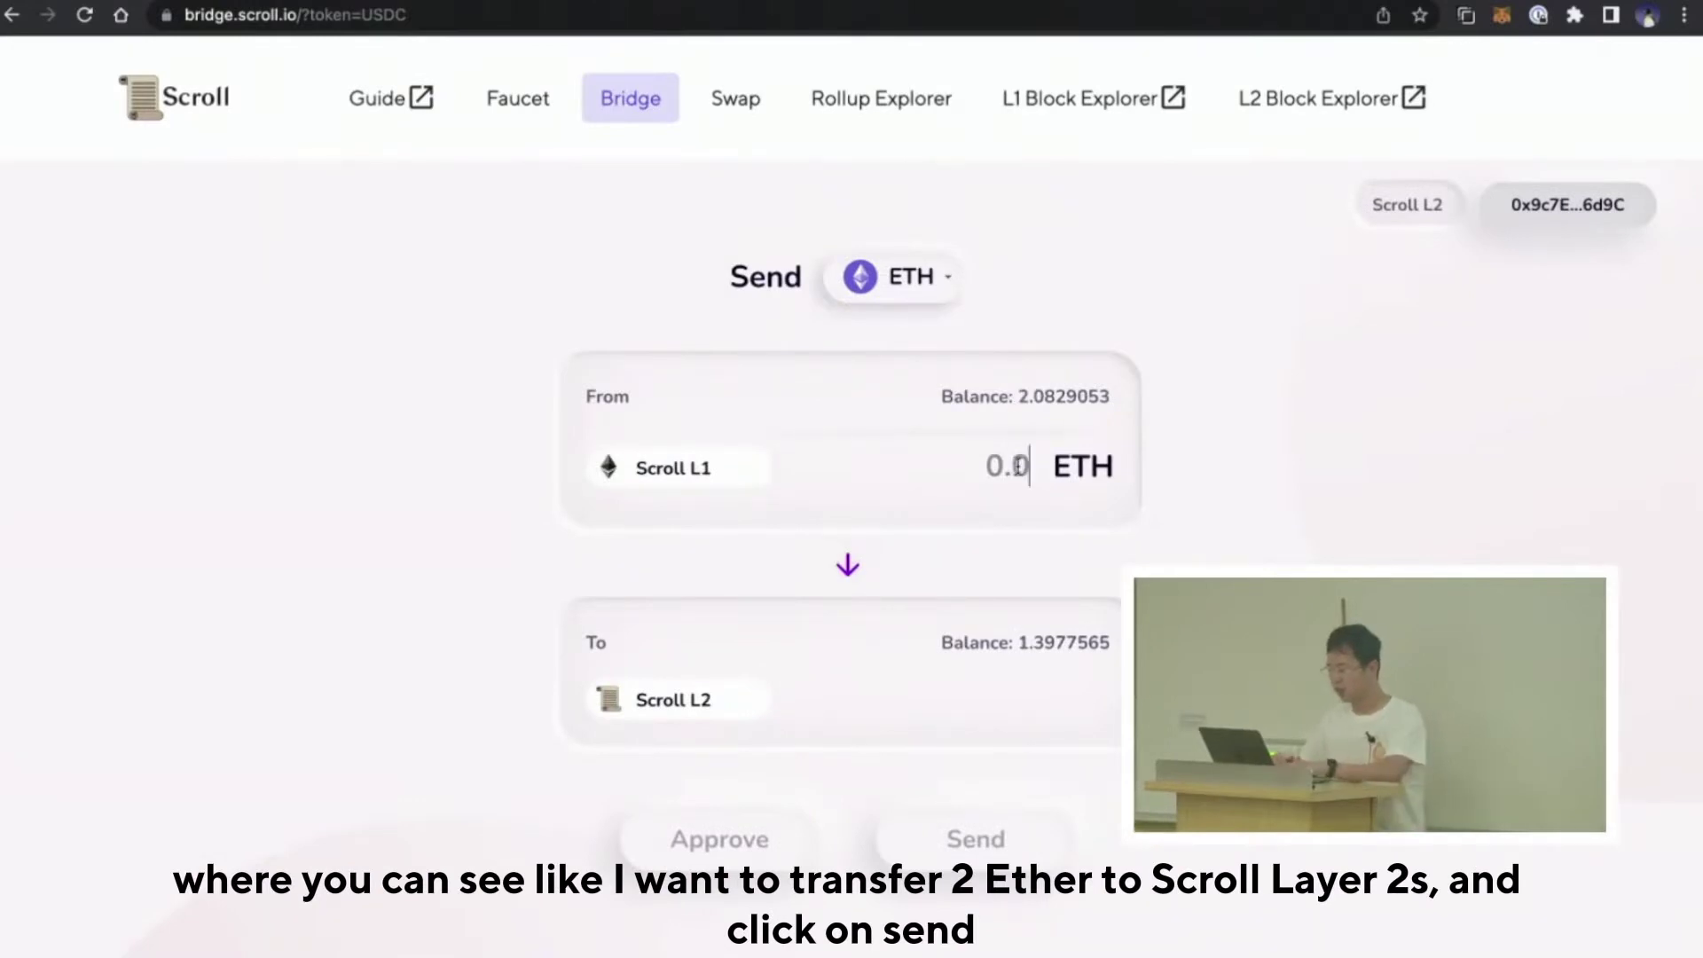
pyautogui.write('22')
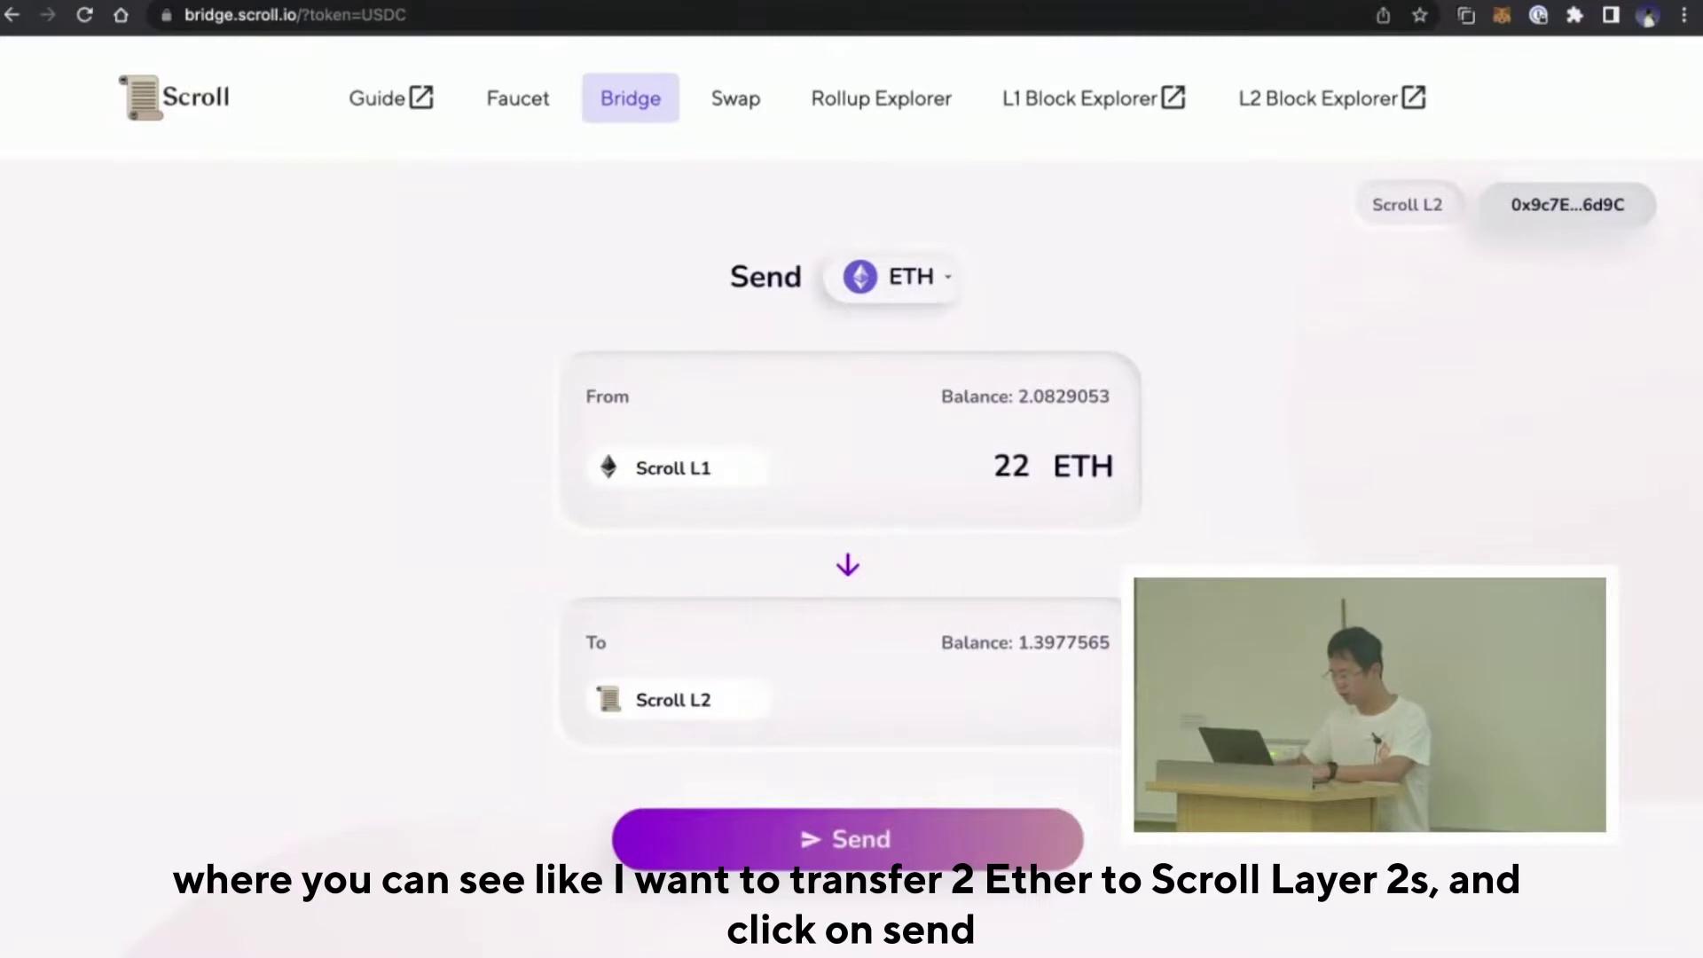
pyautogui.press('BackSpace')
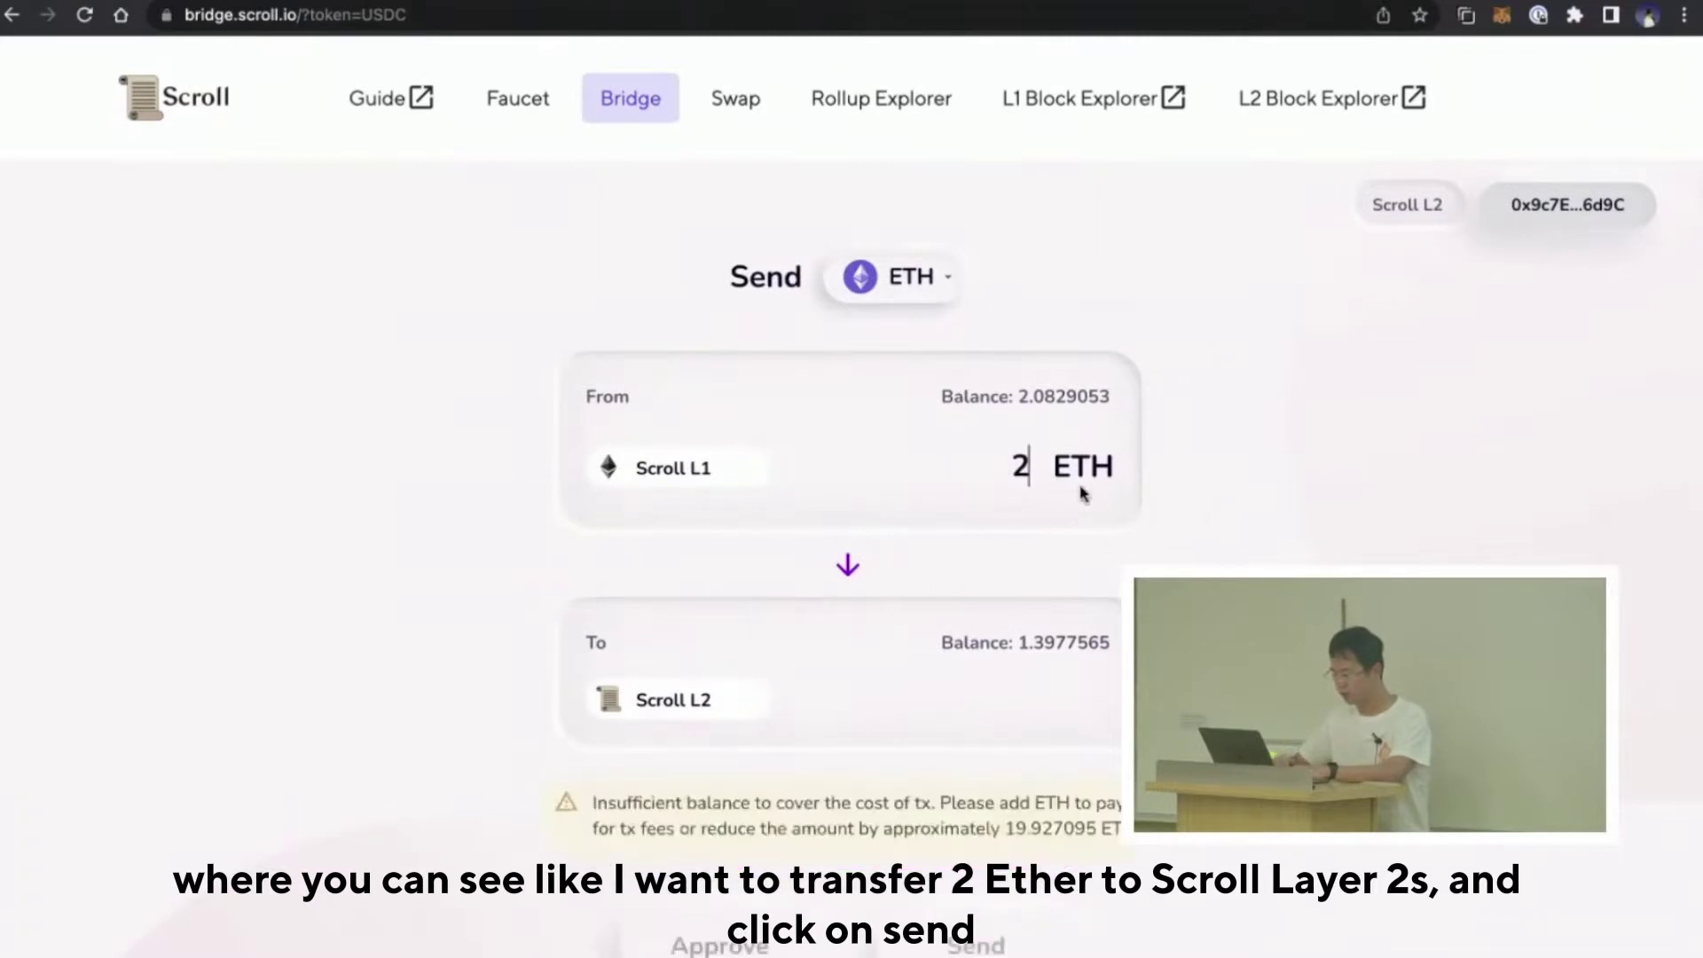
# Step: Send the 2 ETH deposit to Scroll L2, approving the Scroll L1 network switch in MetaMask
pyautogui.click(911, 843)
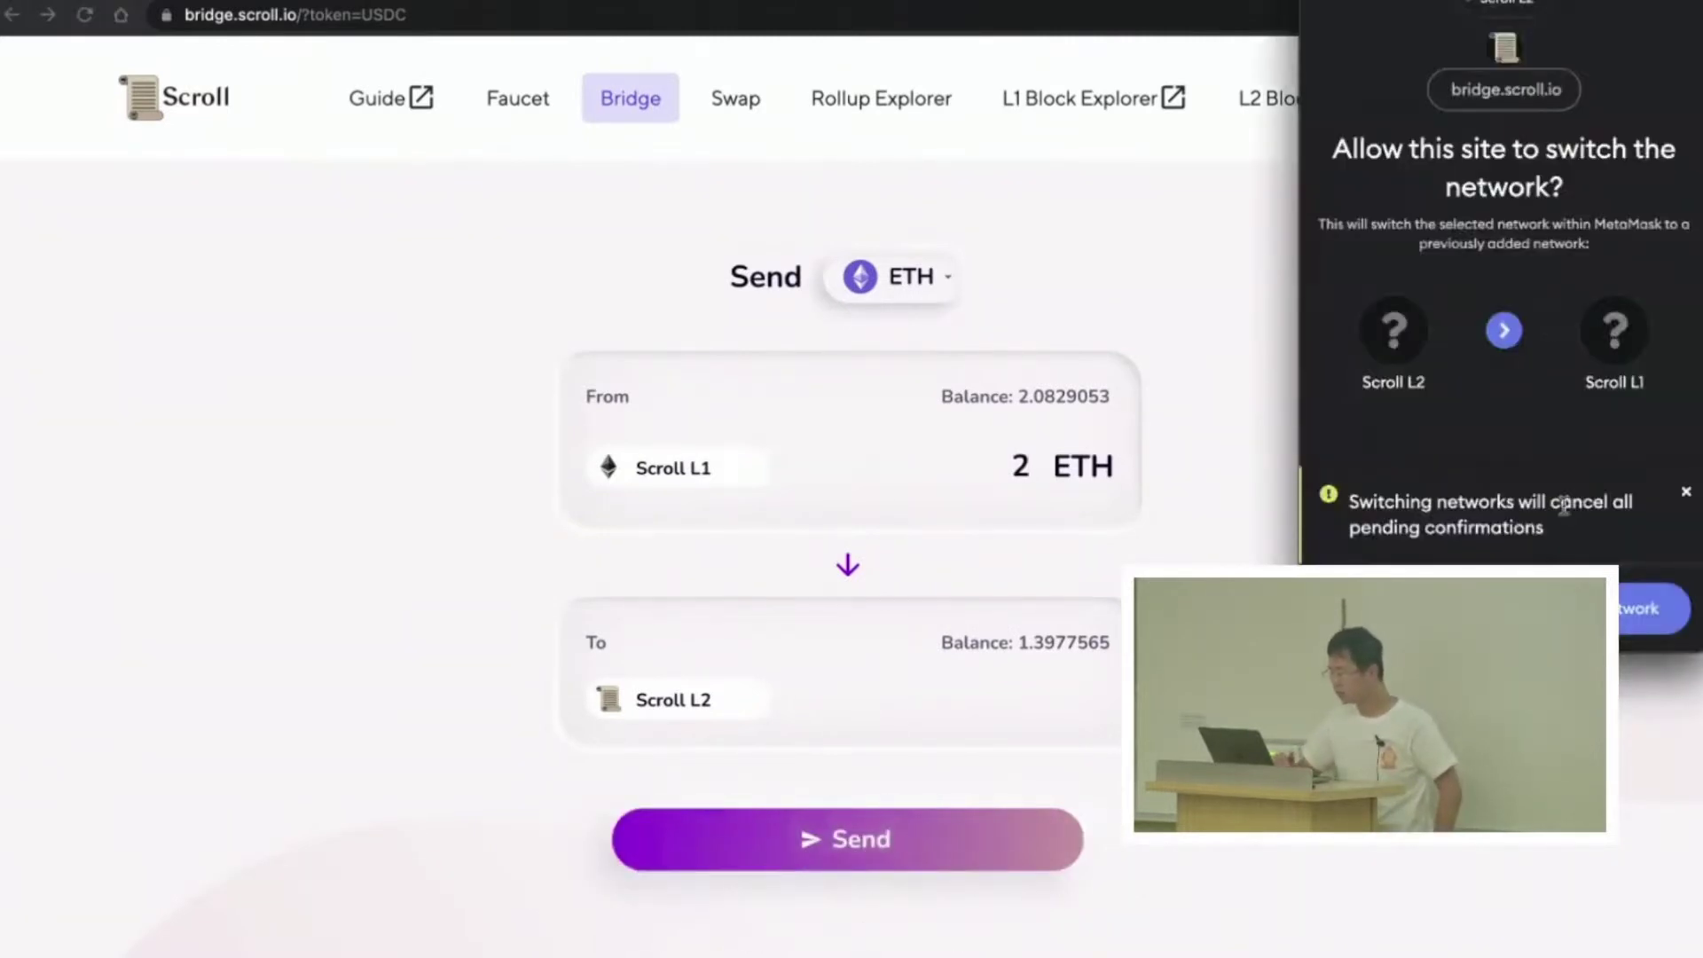
pyautogui.click(1650, 608)
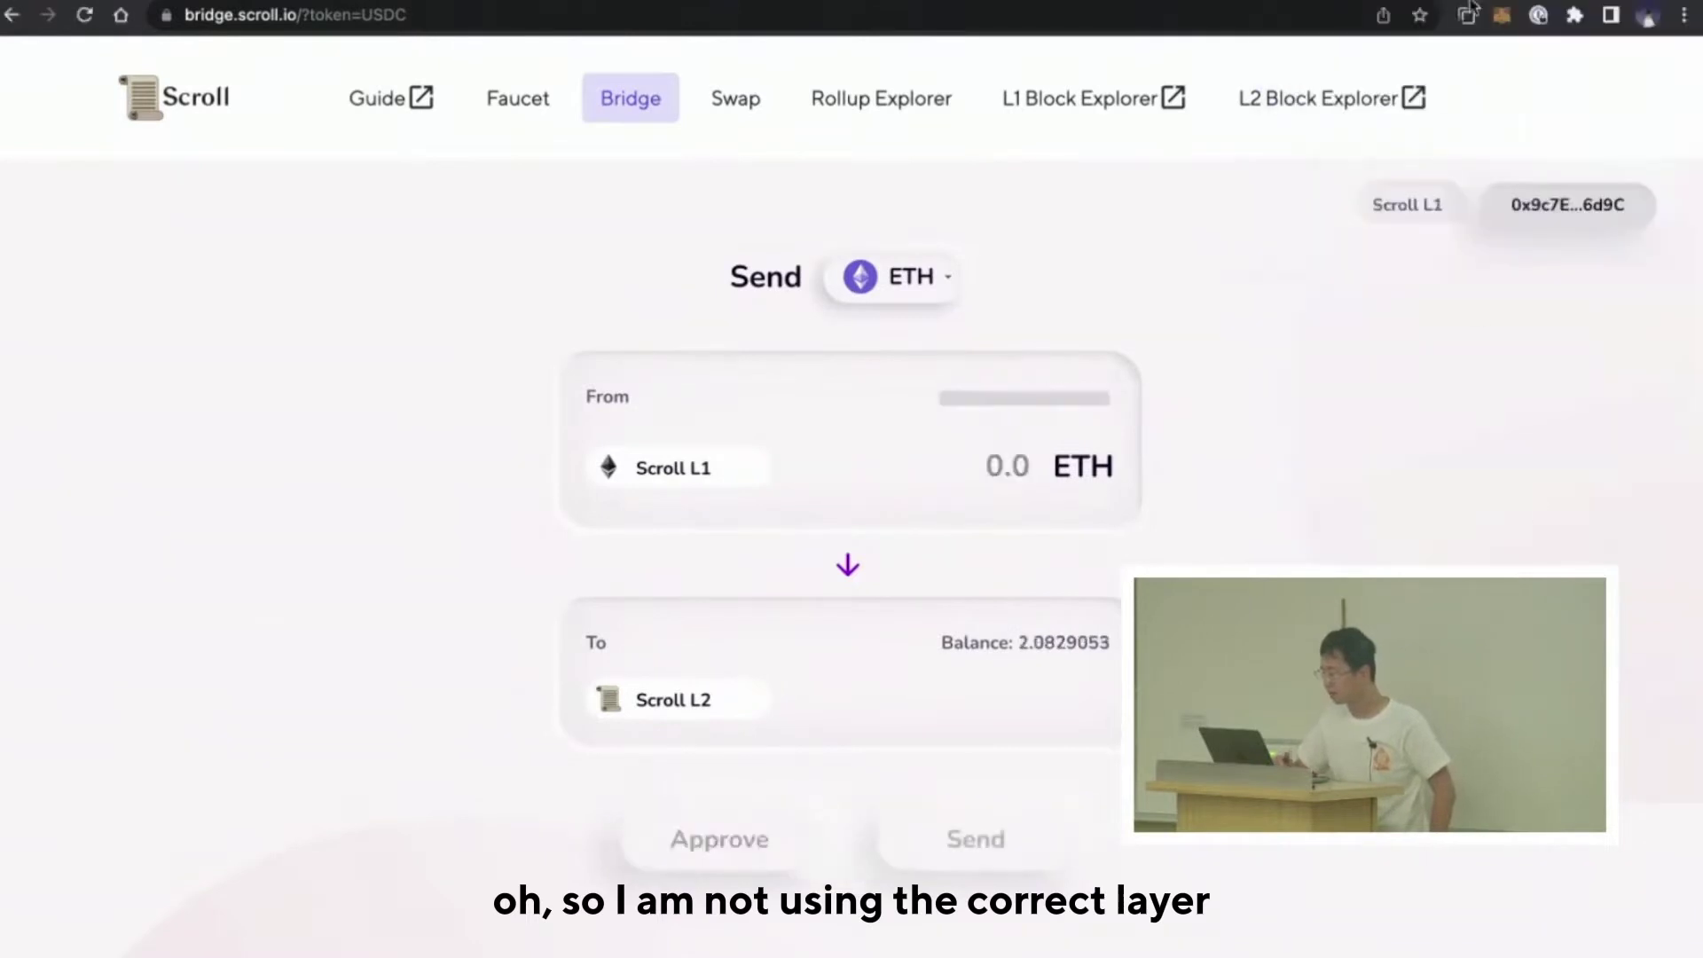
pyautogui.click(1502, 18)
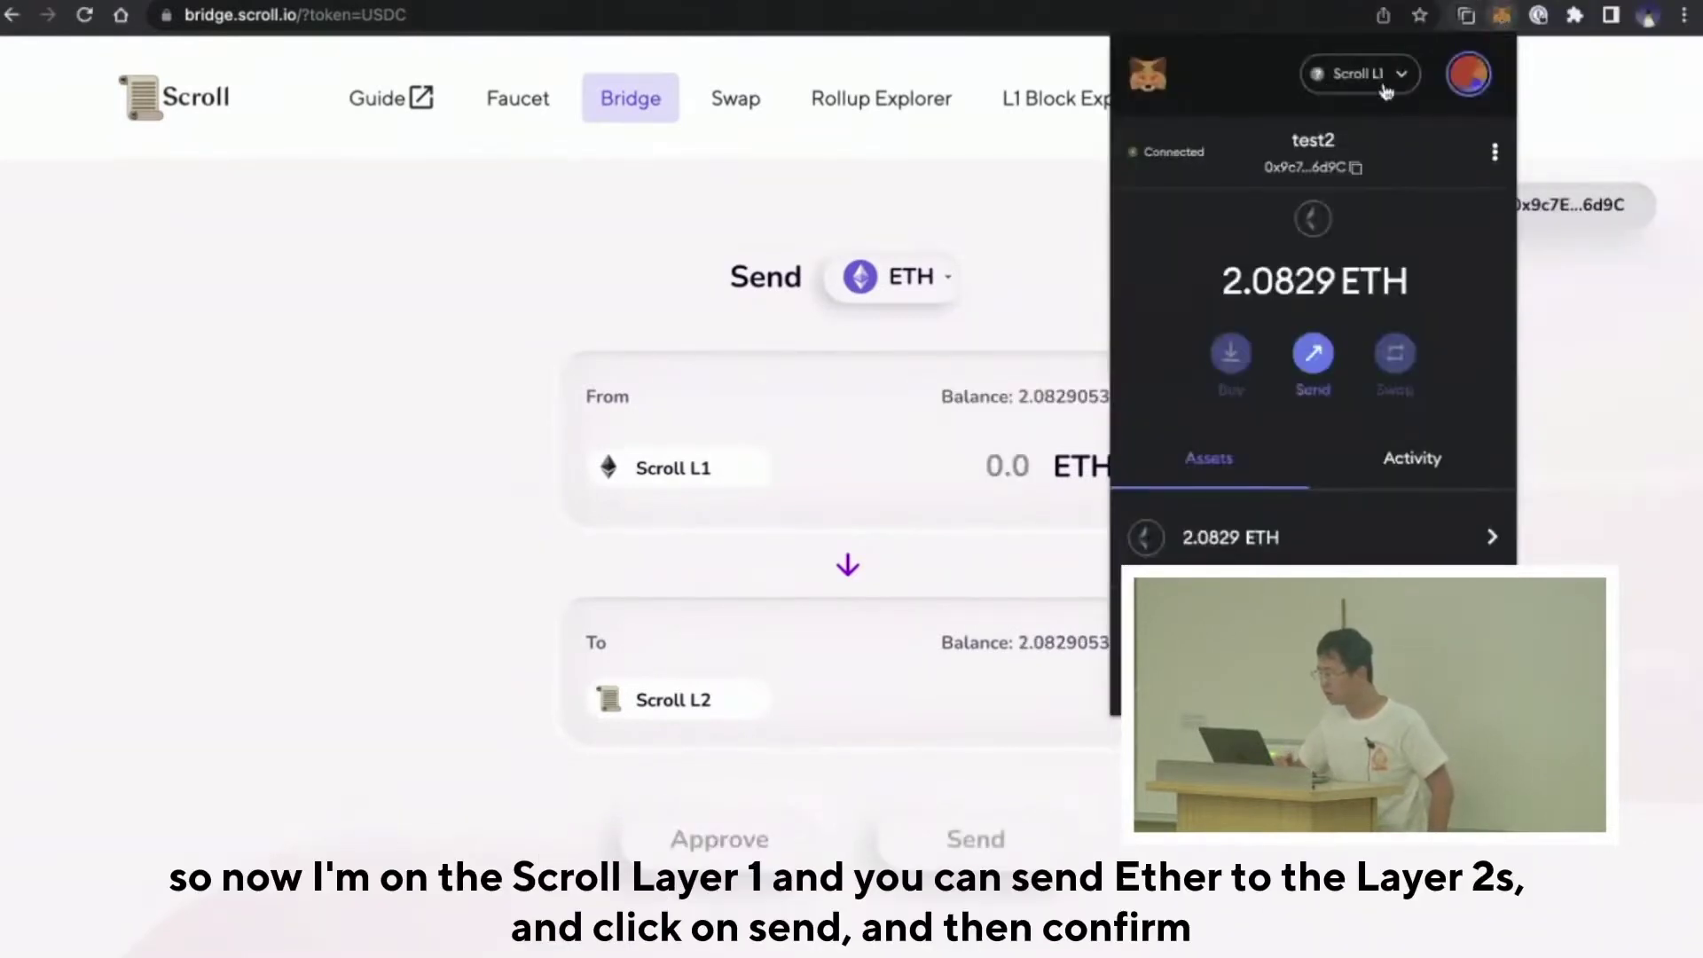
pyautogui.click(960, 493)
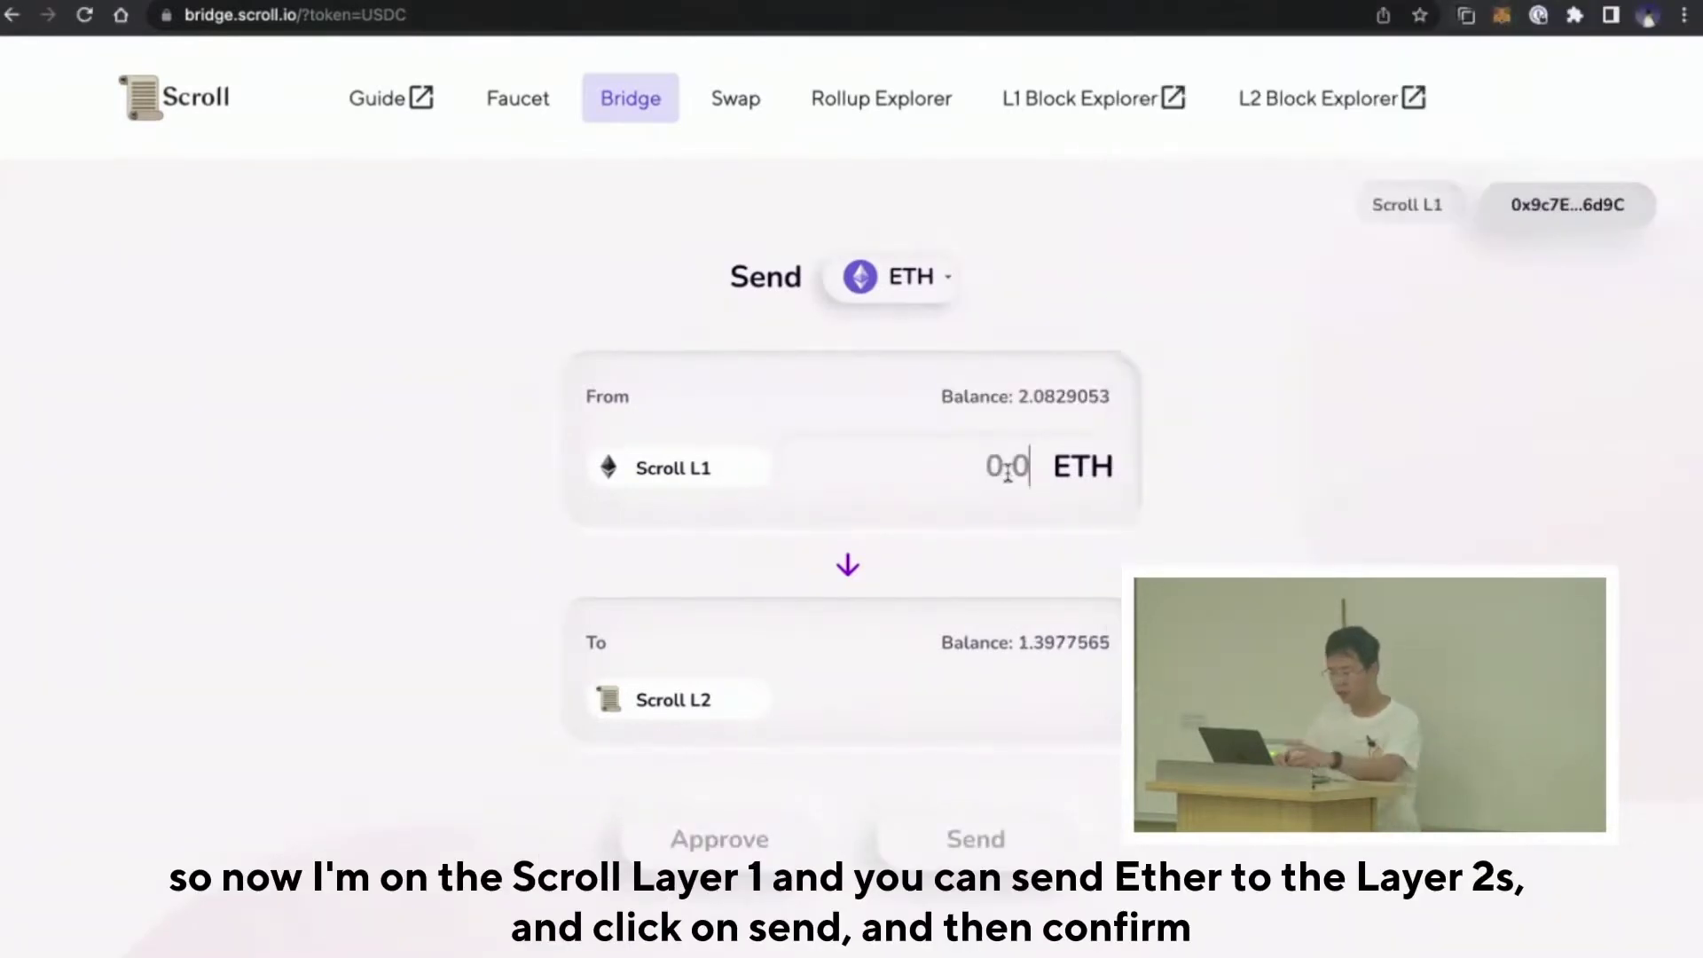
pyautogui.write('2')
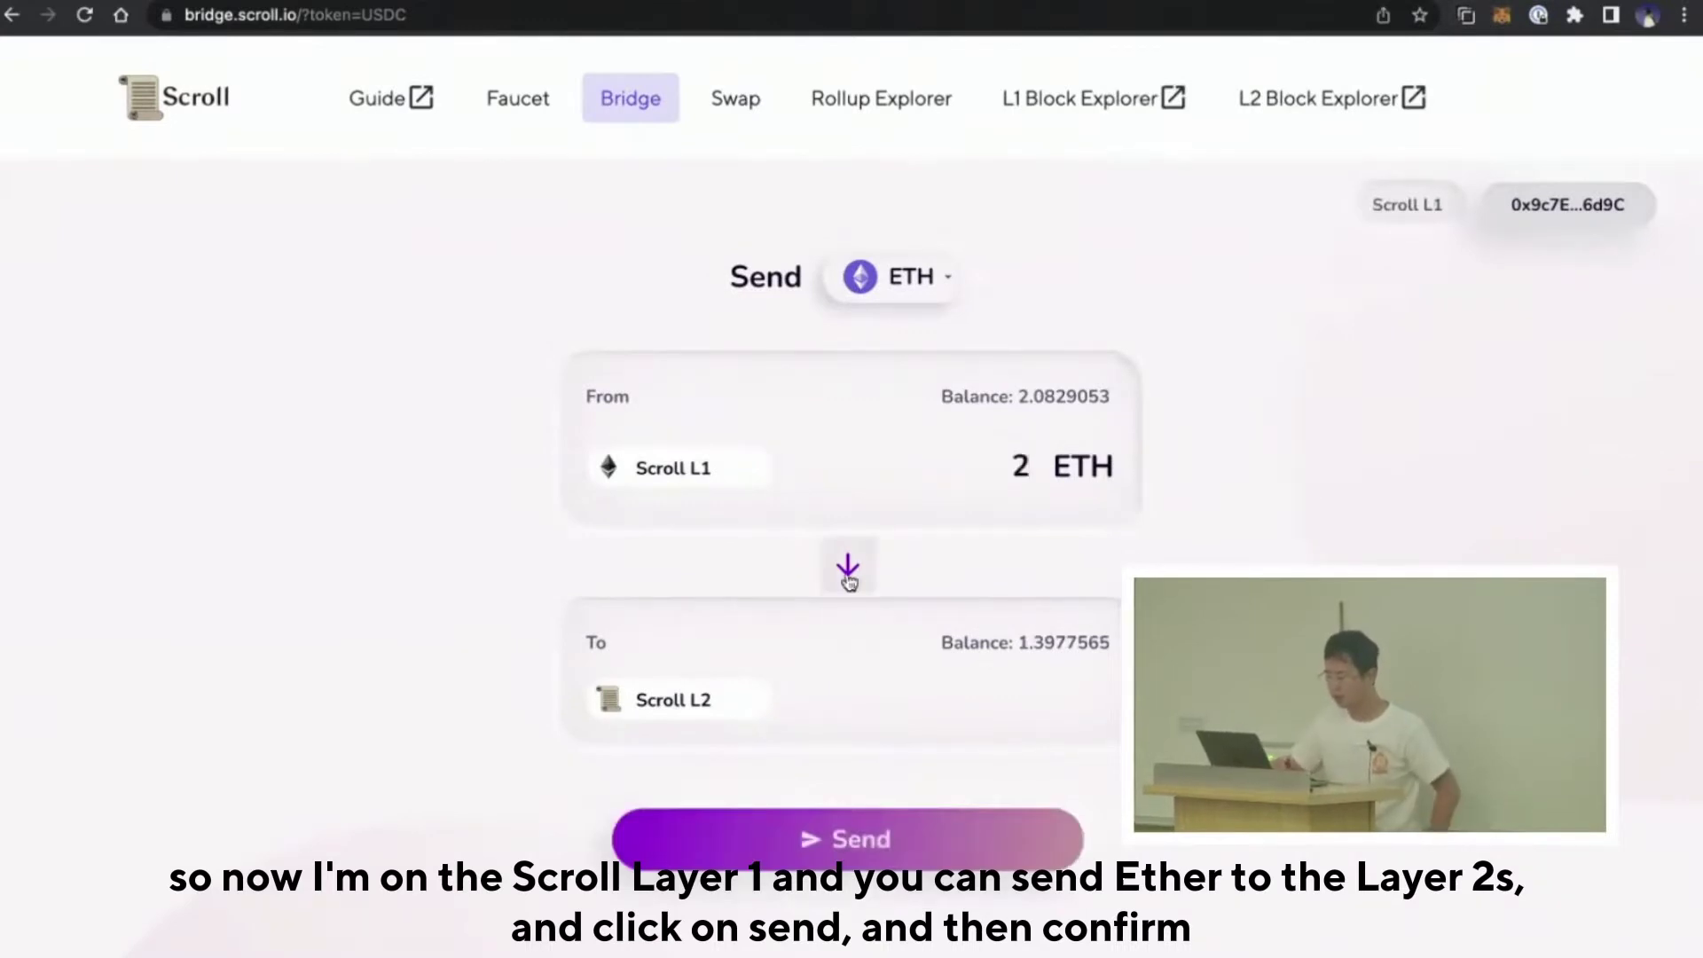
pyautogui.click(861, 847)
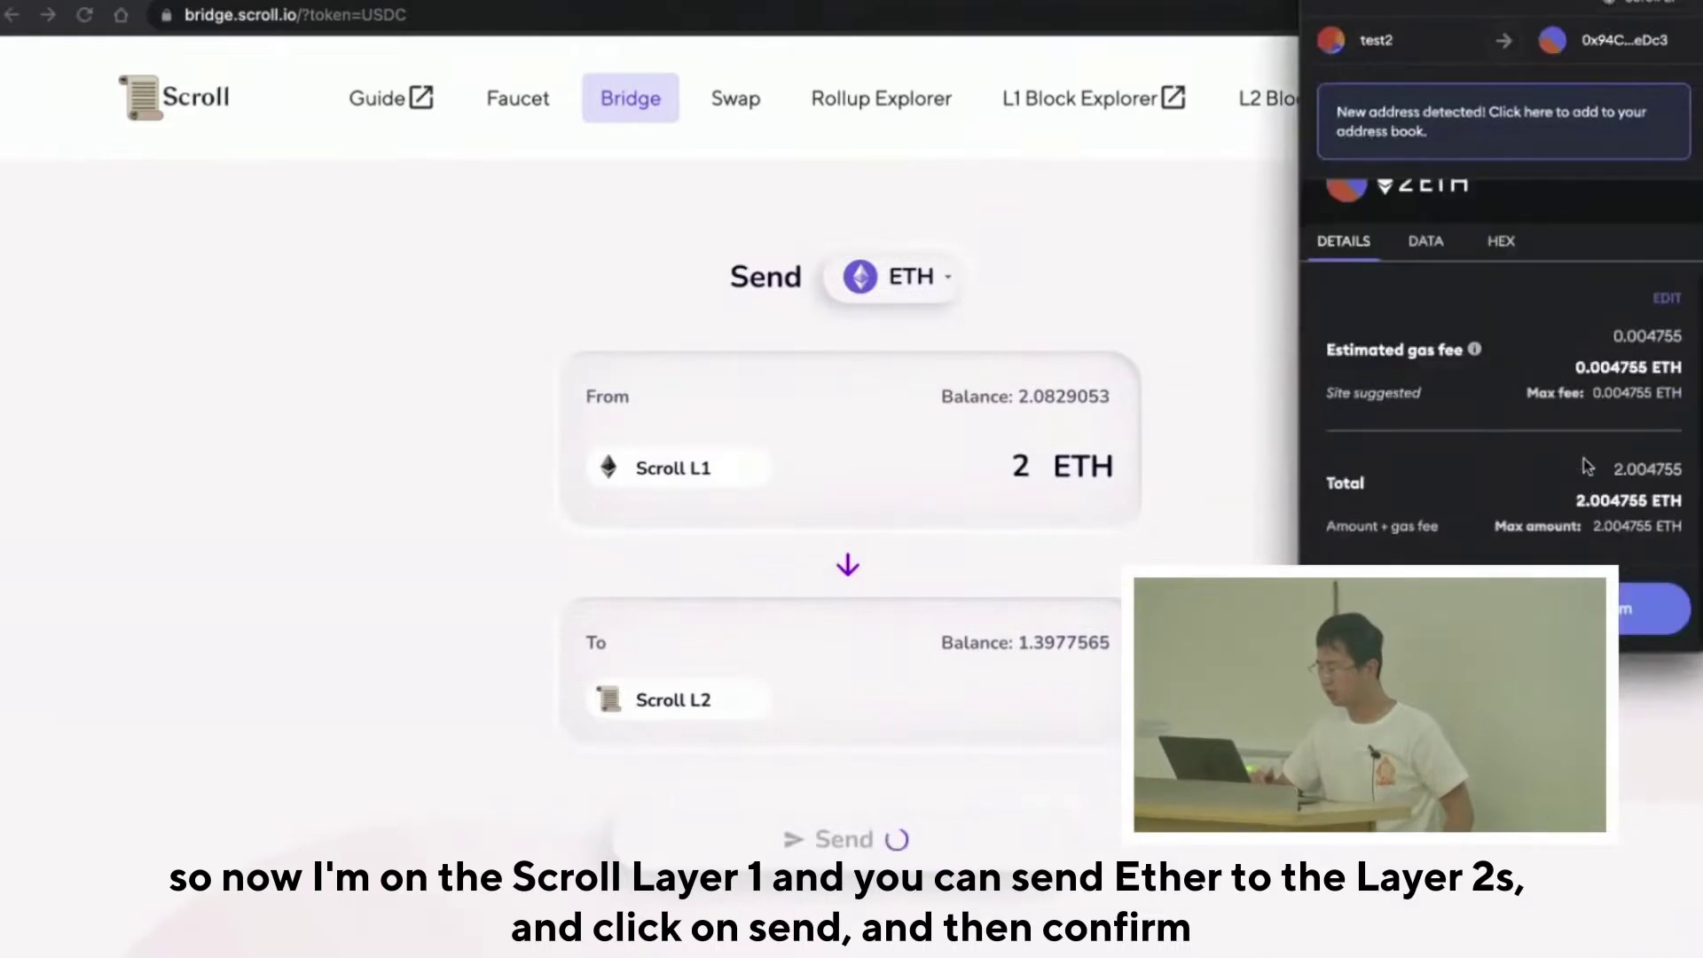
pyautogui.click(1654, 610)
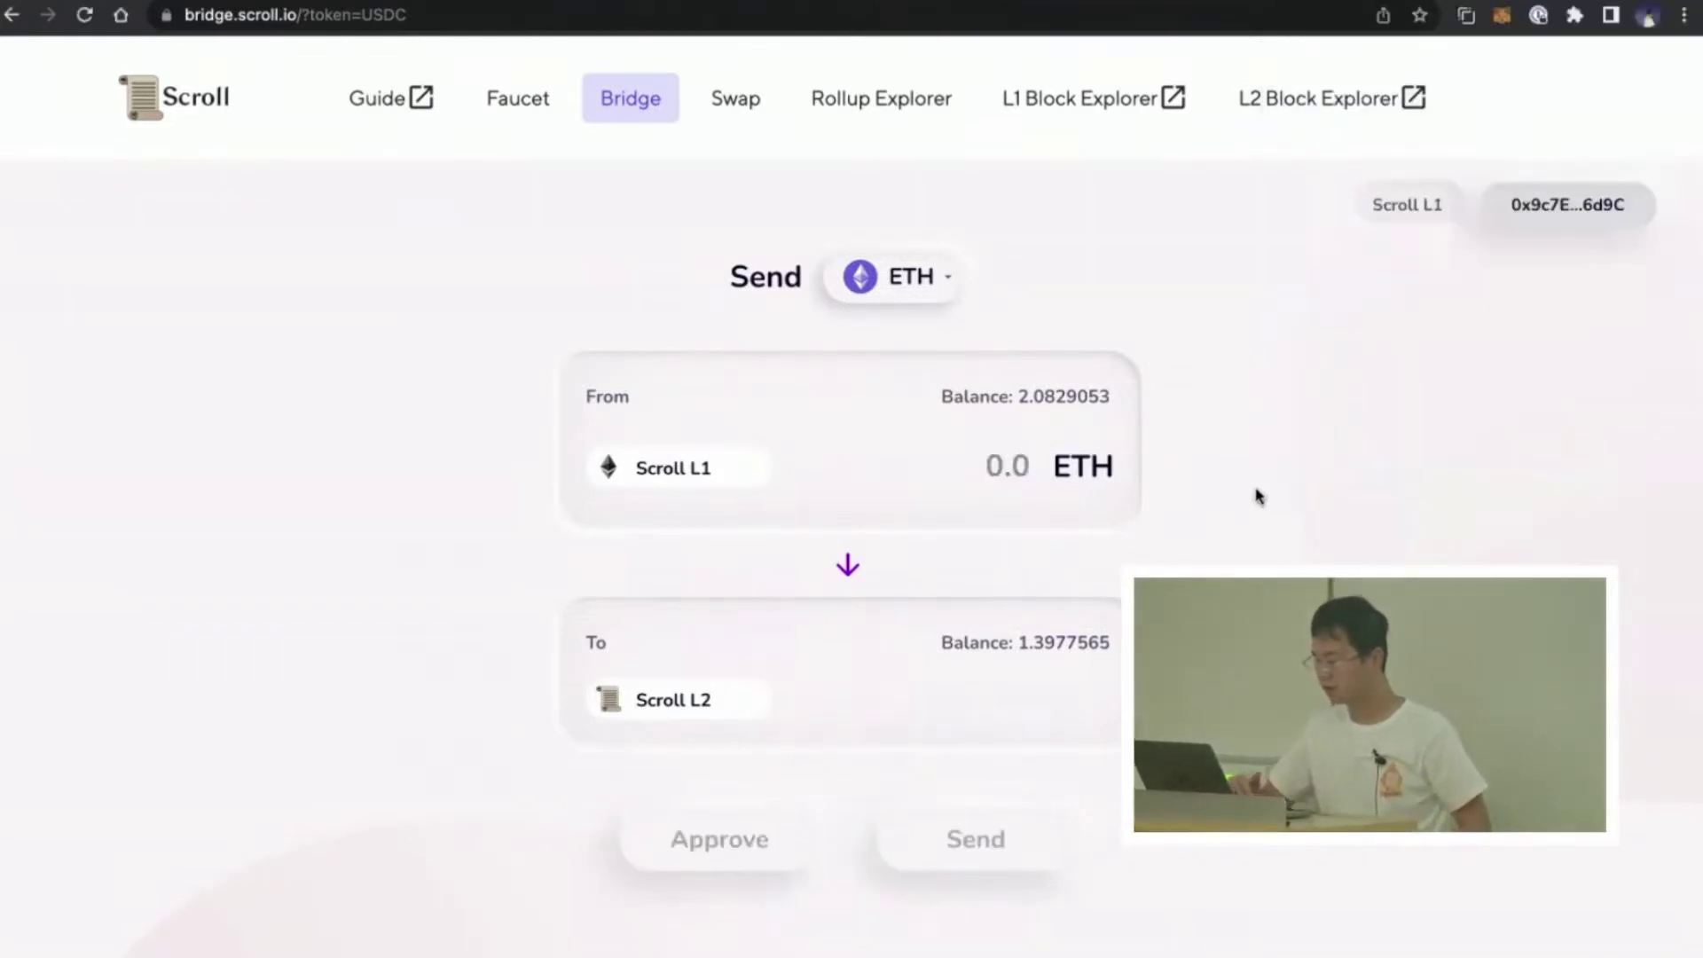
# Step: Find the confirmed Deposit ETH activity in MetaMask and view it on the L1 block explorer
pyautogui.click(1502, 15)
pyautogui.scroll(-3, 1349, 395)
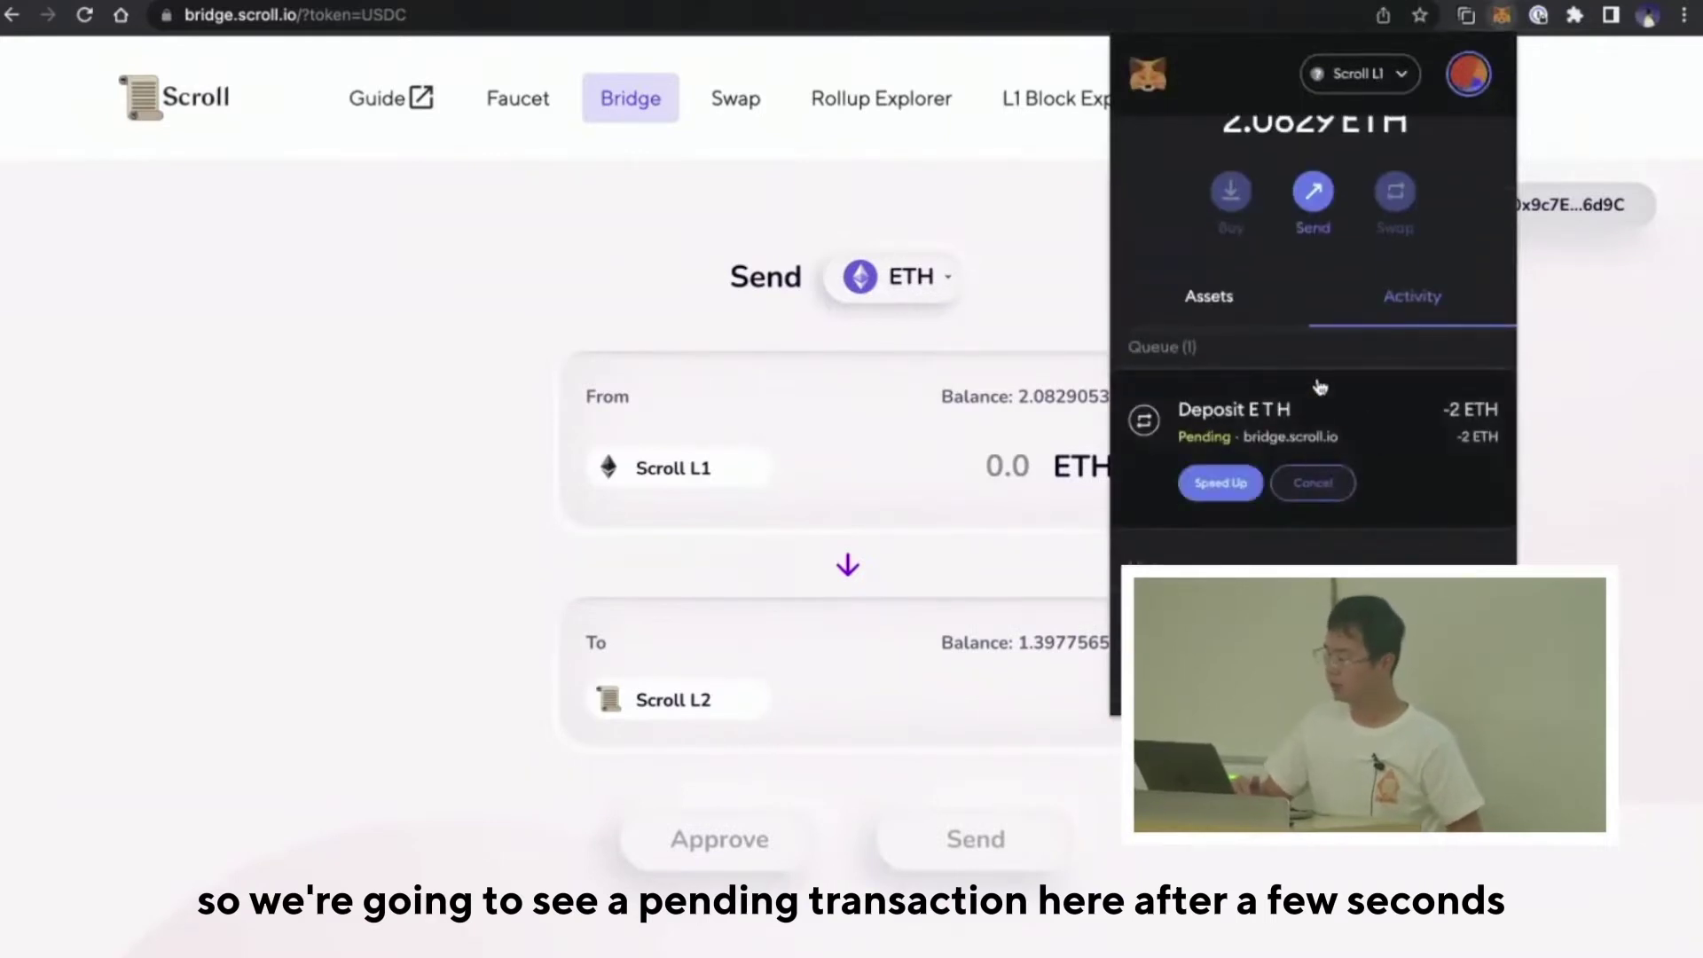
pyautogui.click(1586, 441)
pyautogui.click(1497, 17)
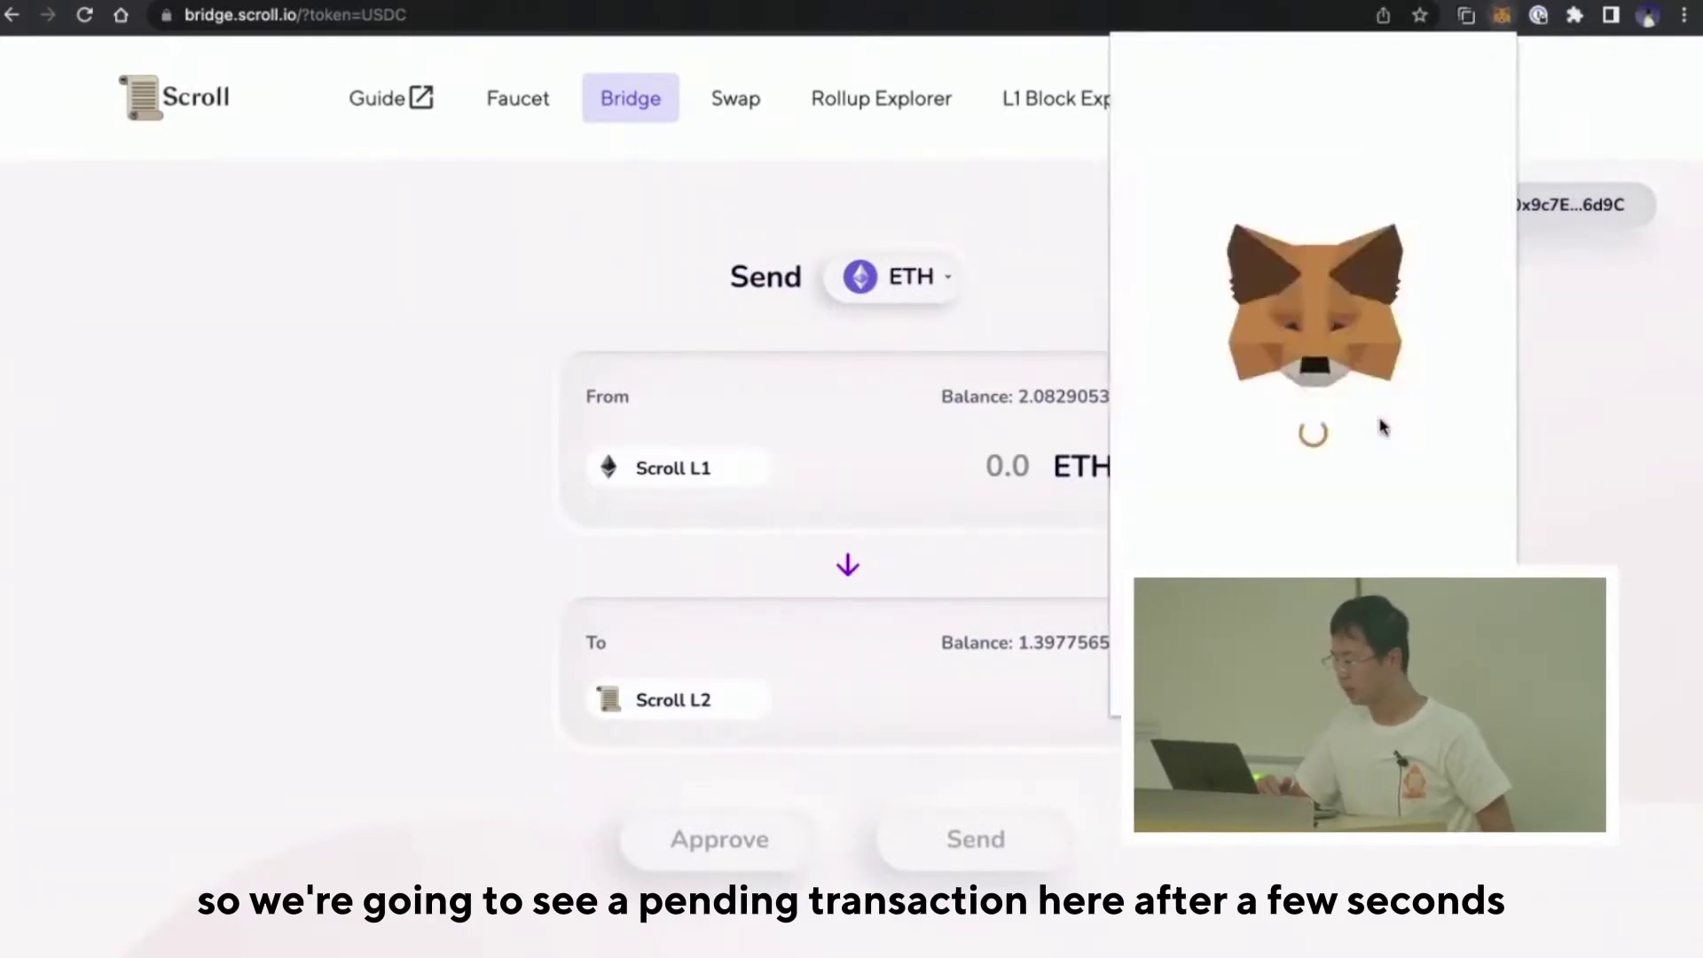
pyautogui.scroll(-2, 1366, 500)
pyautogui.scroll(-1, 1367, 499)
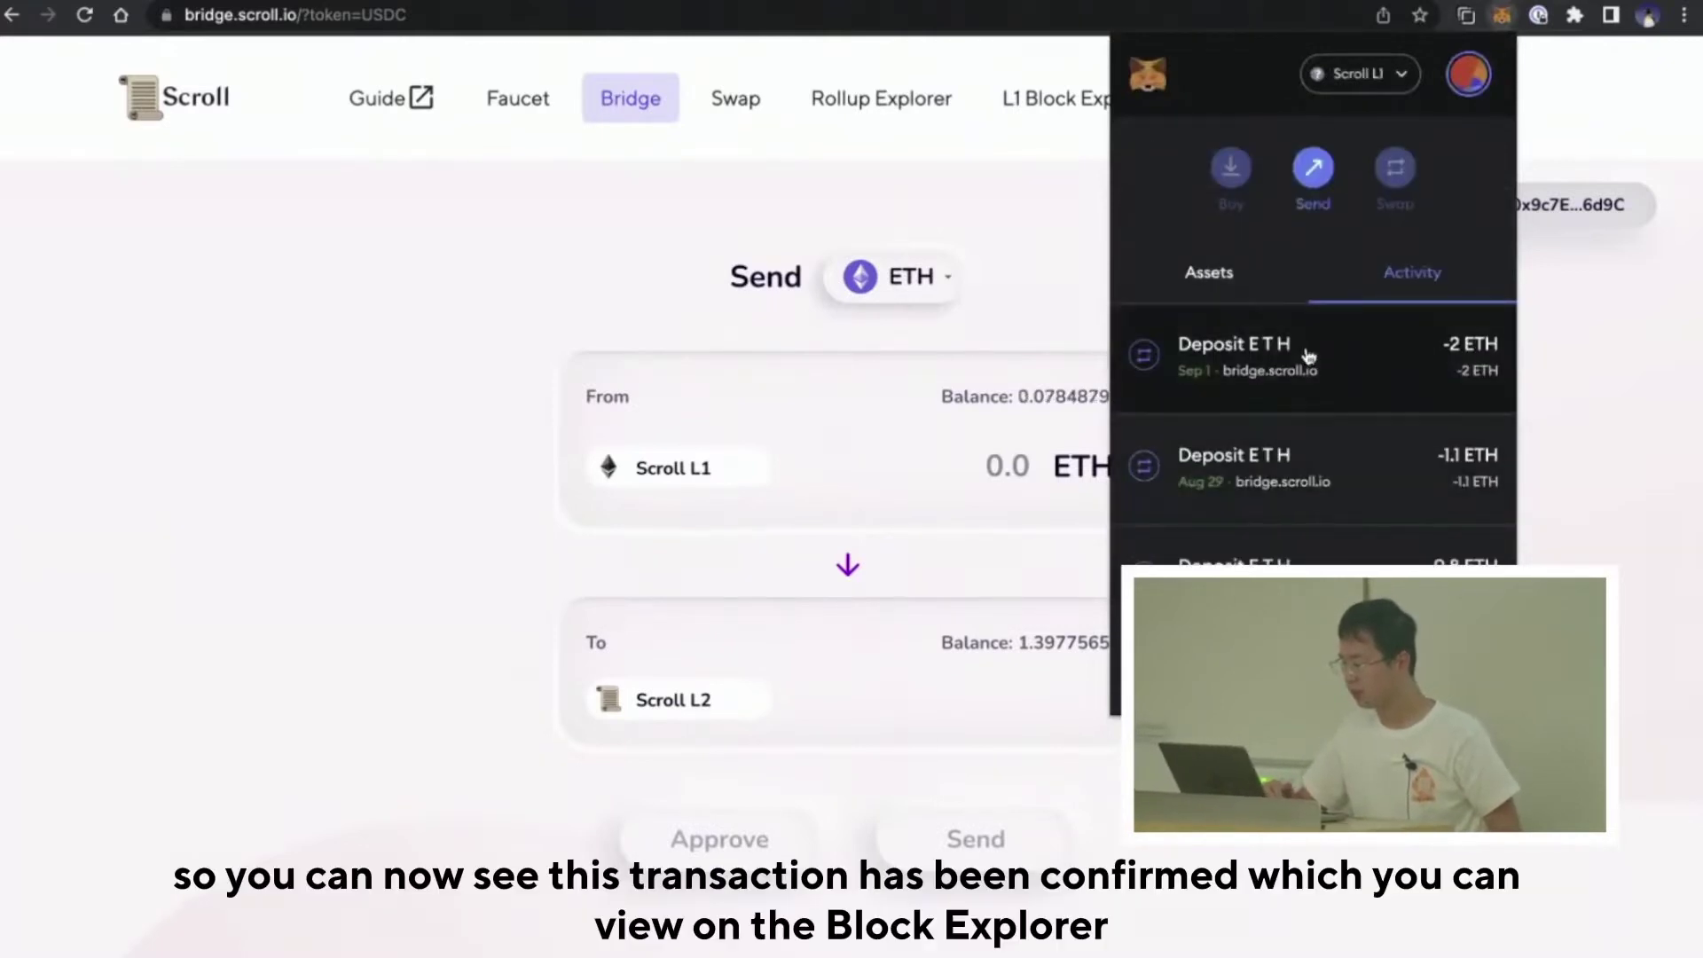
pyautogui.click(1308, 354)
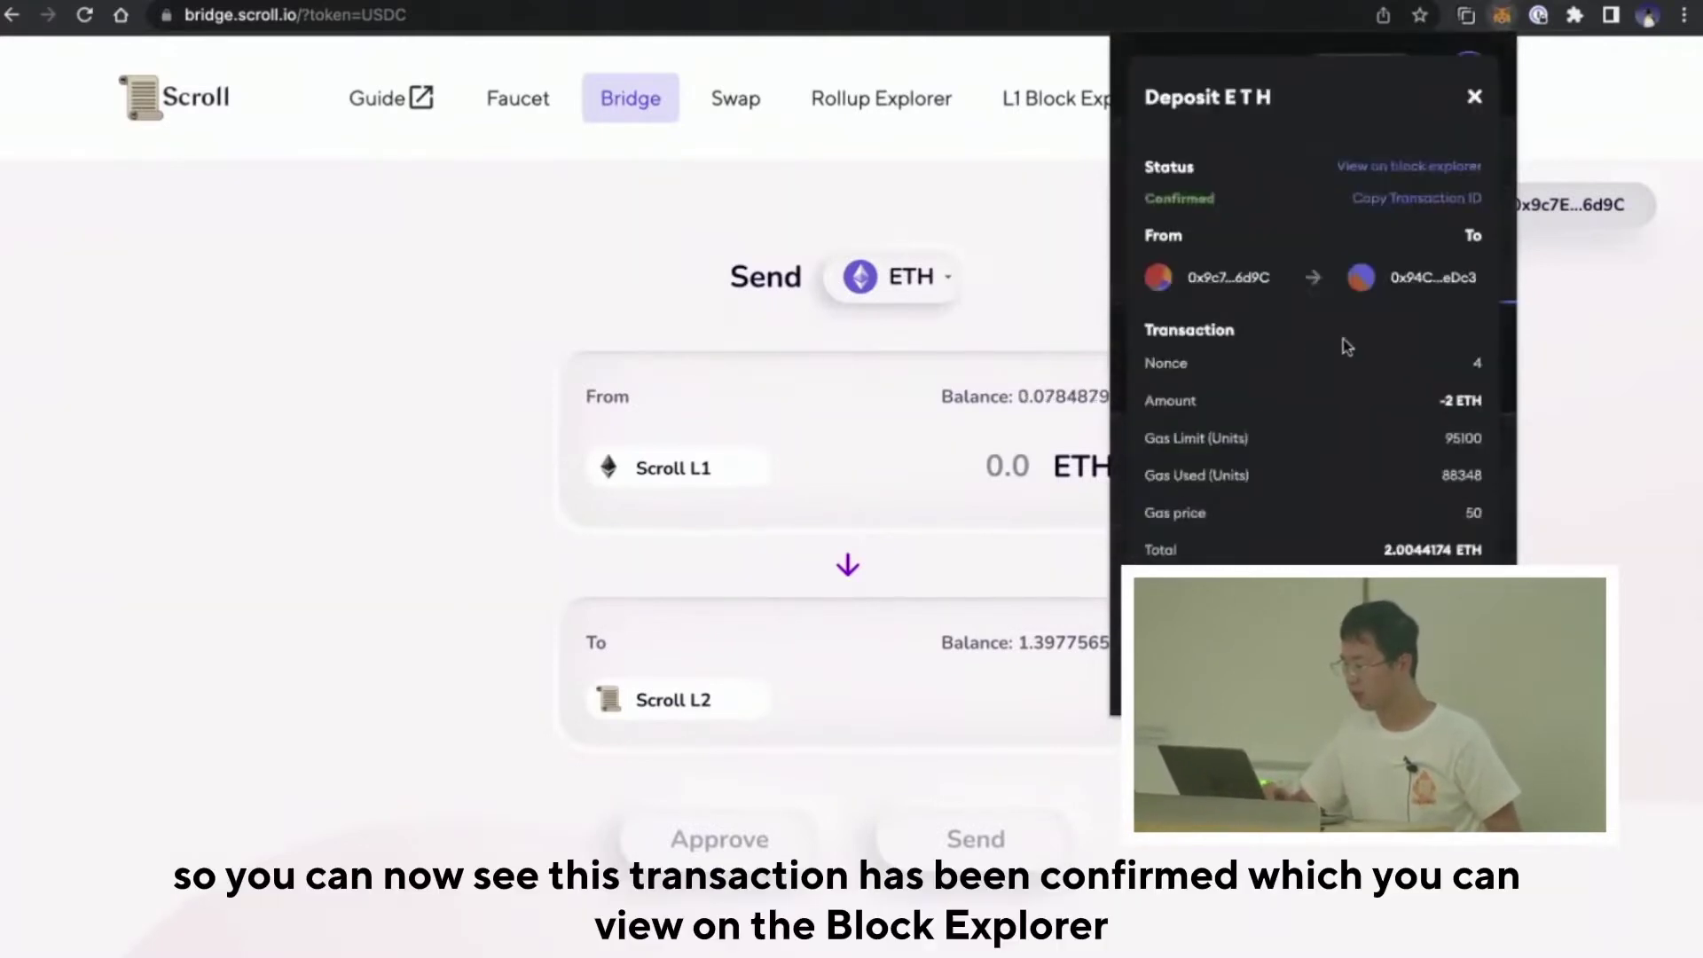
pyautogui.click(1417, 167)
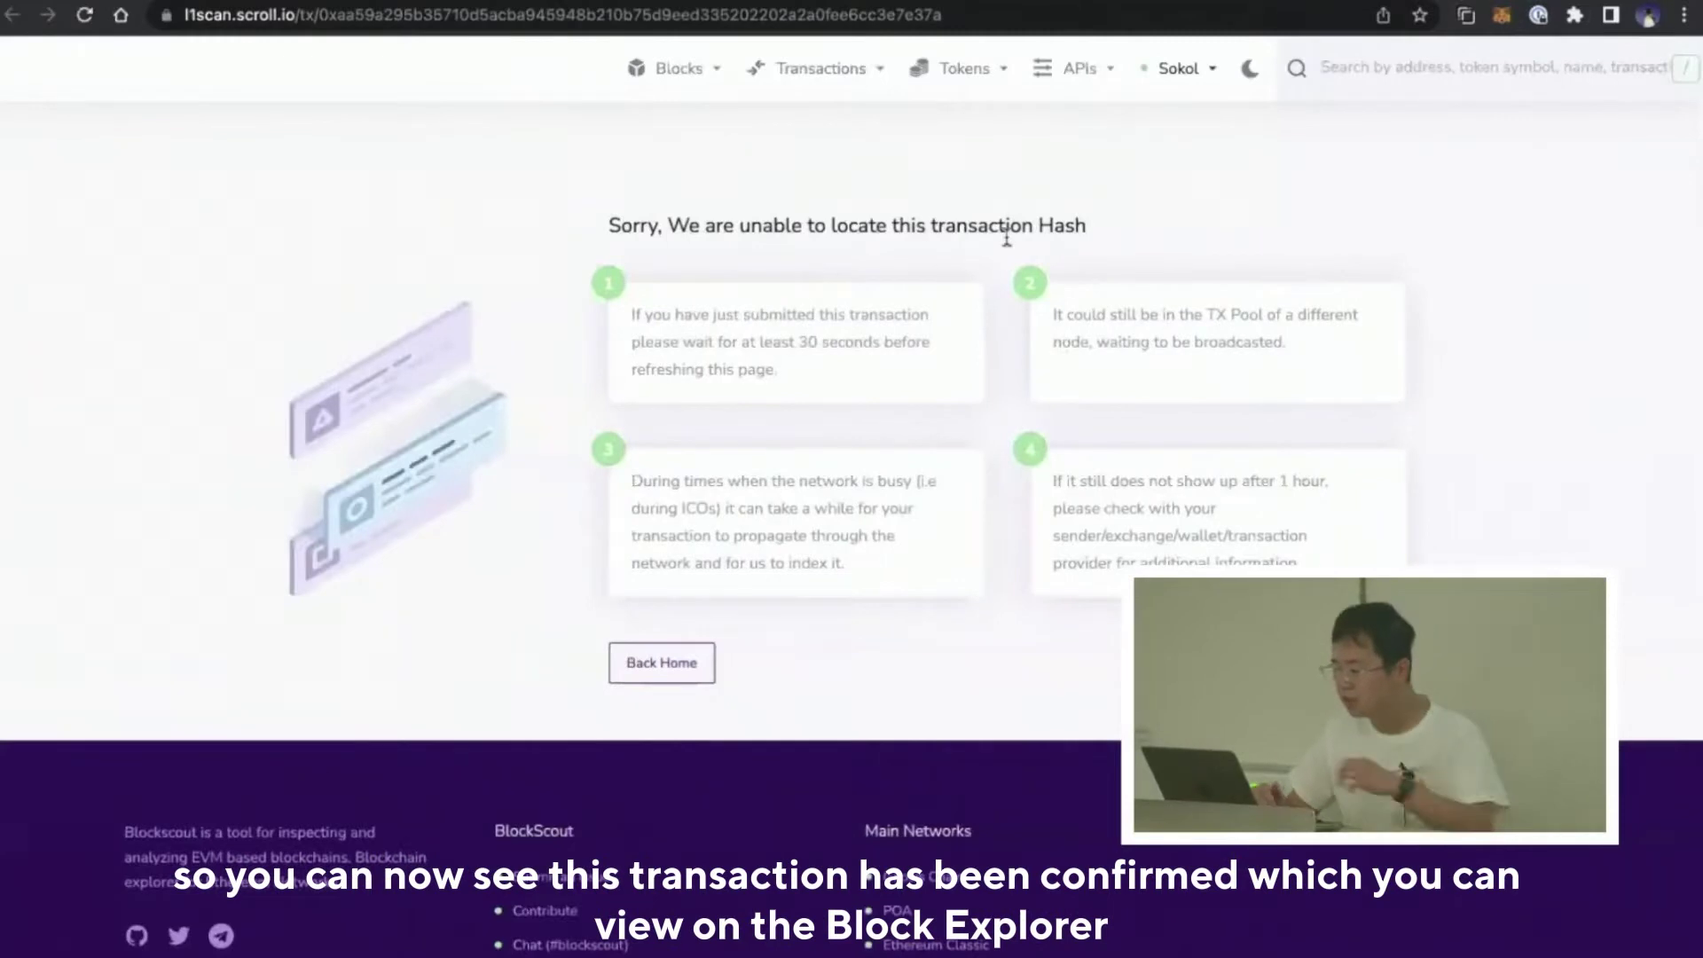
# Step: Reload the l1scan transaction page so the 2 Ether deposit shows as Success
pyautogui.press('super+r')
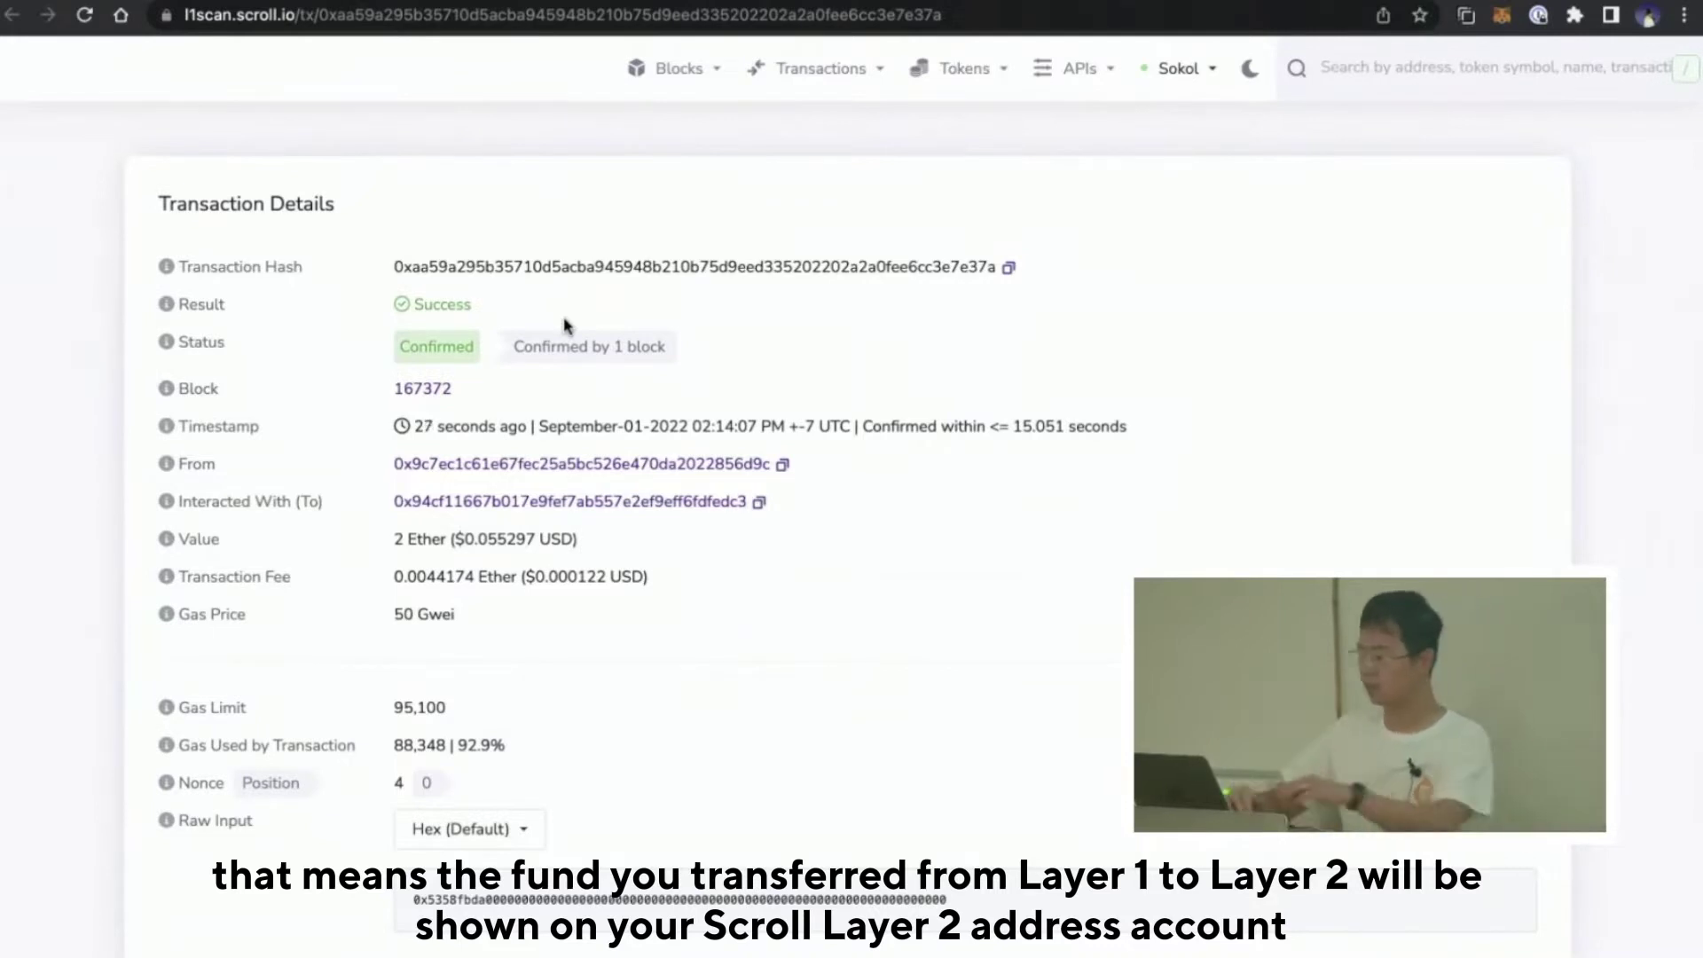
# Step: Switch MetaMask to Scroll L2, check its 1.3978 ETH balance, and return to the guide tab
pyautogui.click(1502, 16)
pyautogui.click(1397, 82)
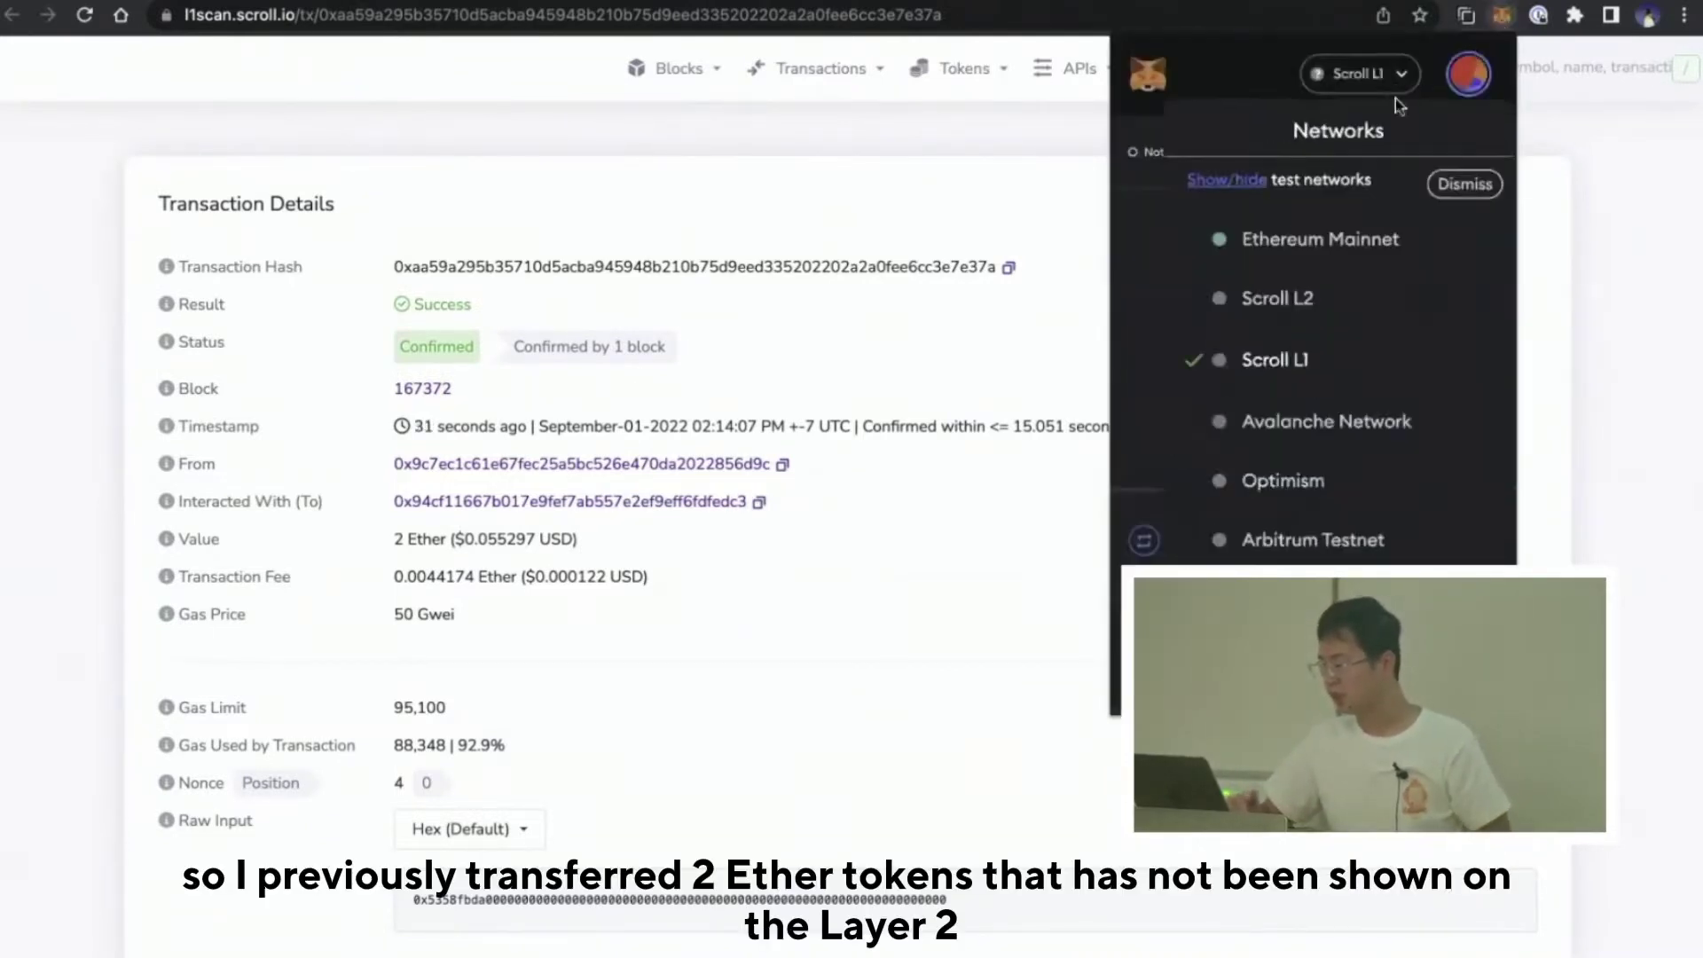
pyautogui.click(1331, 299)
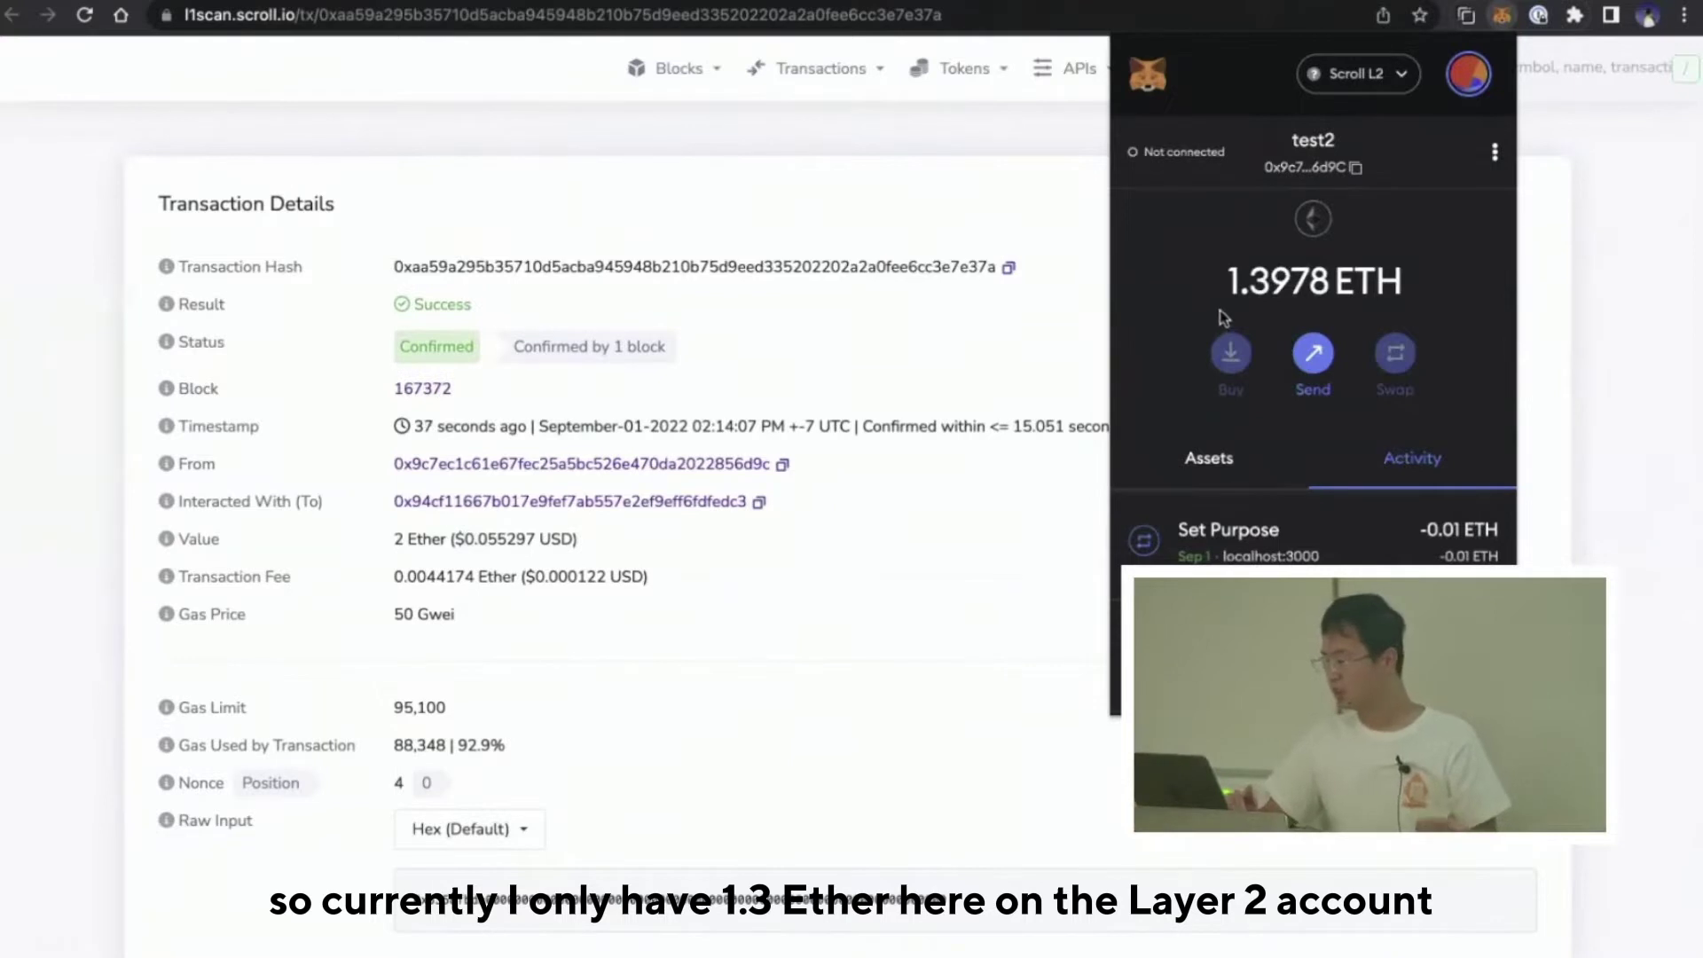
pyautogui.click(1000, 369)
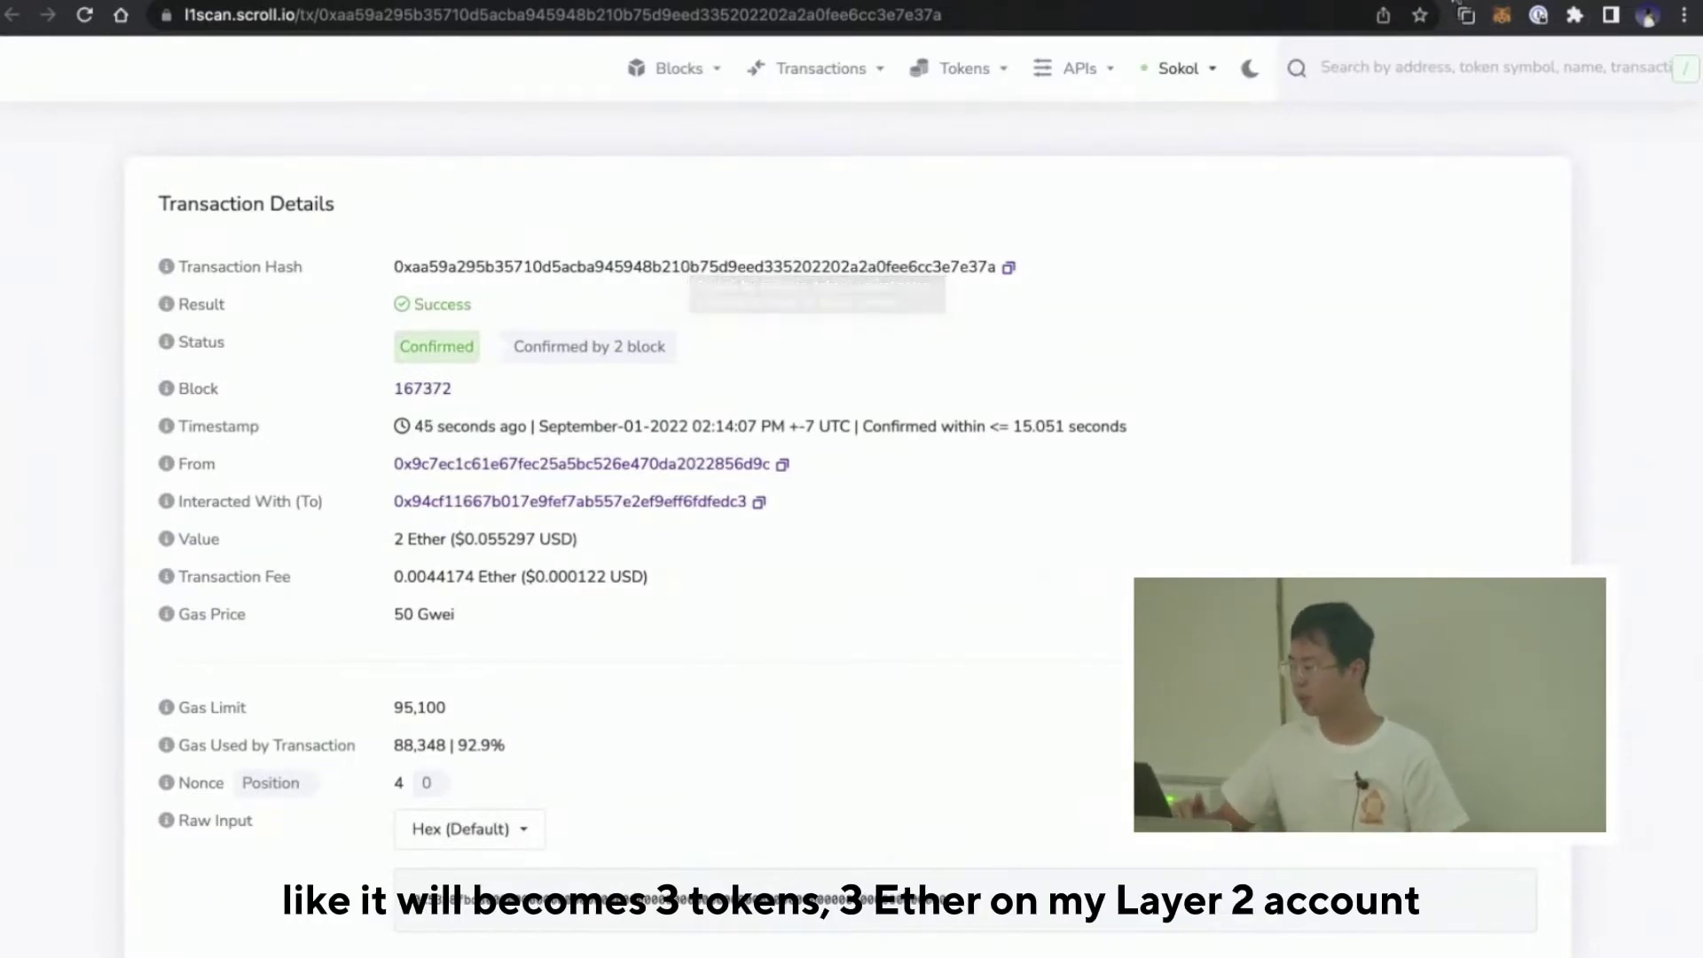
pyautogui.click(1502, 15)
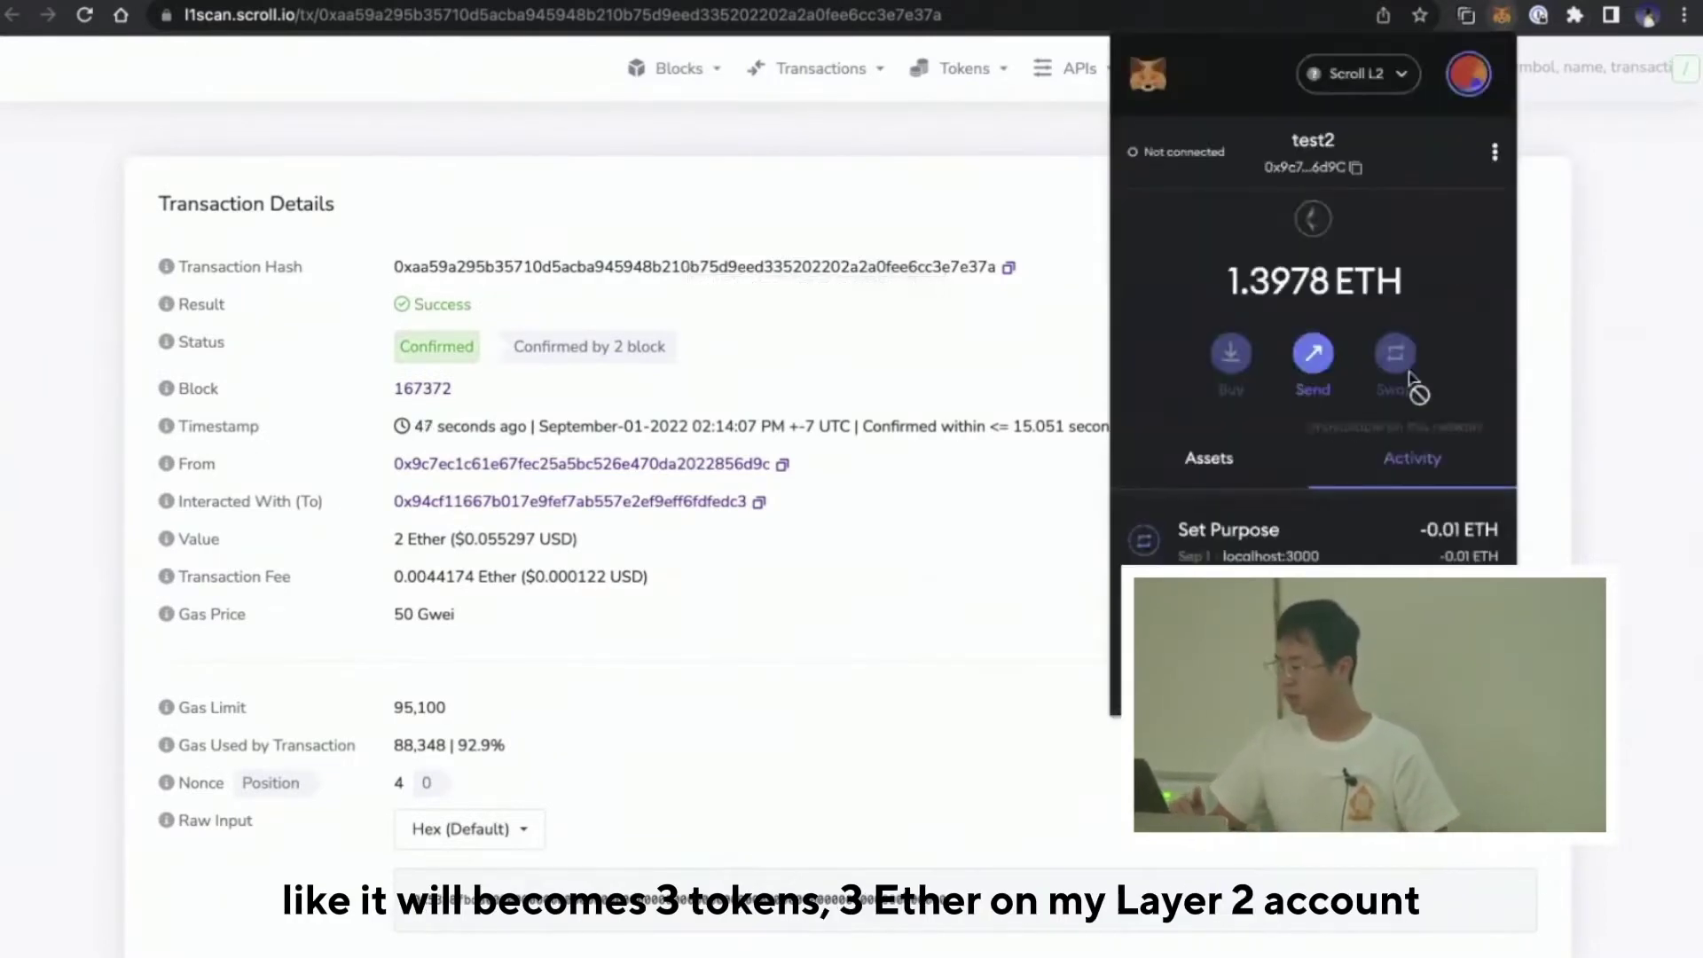
pyautogui.click(696, 413)
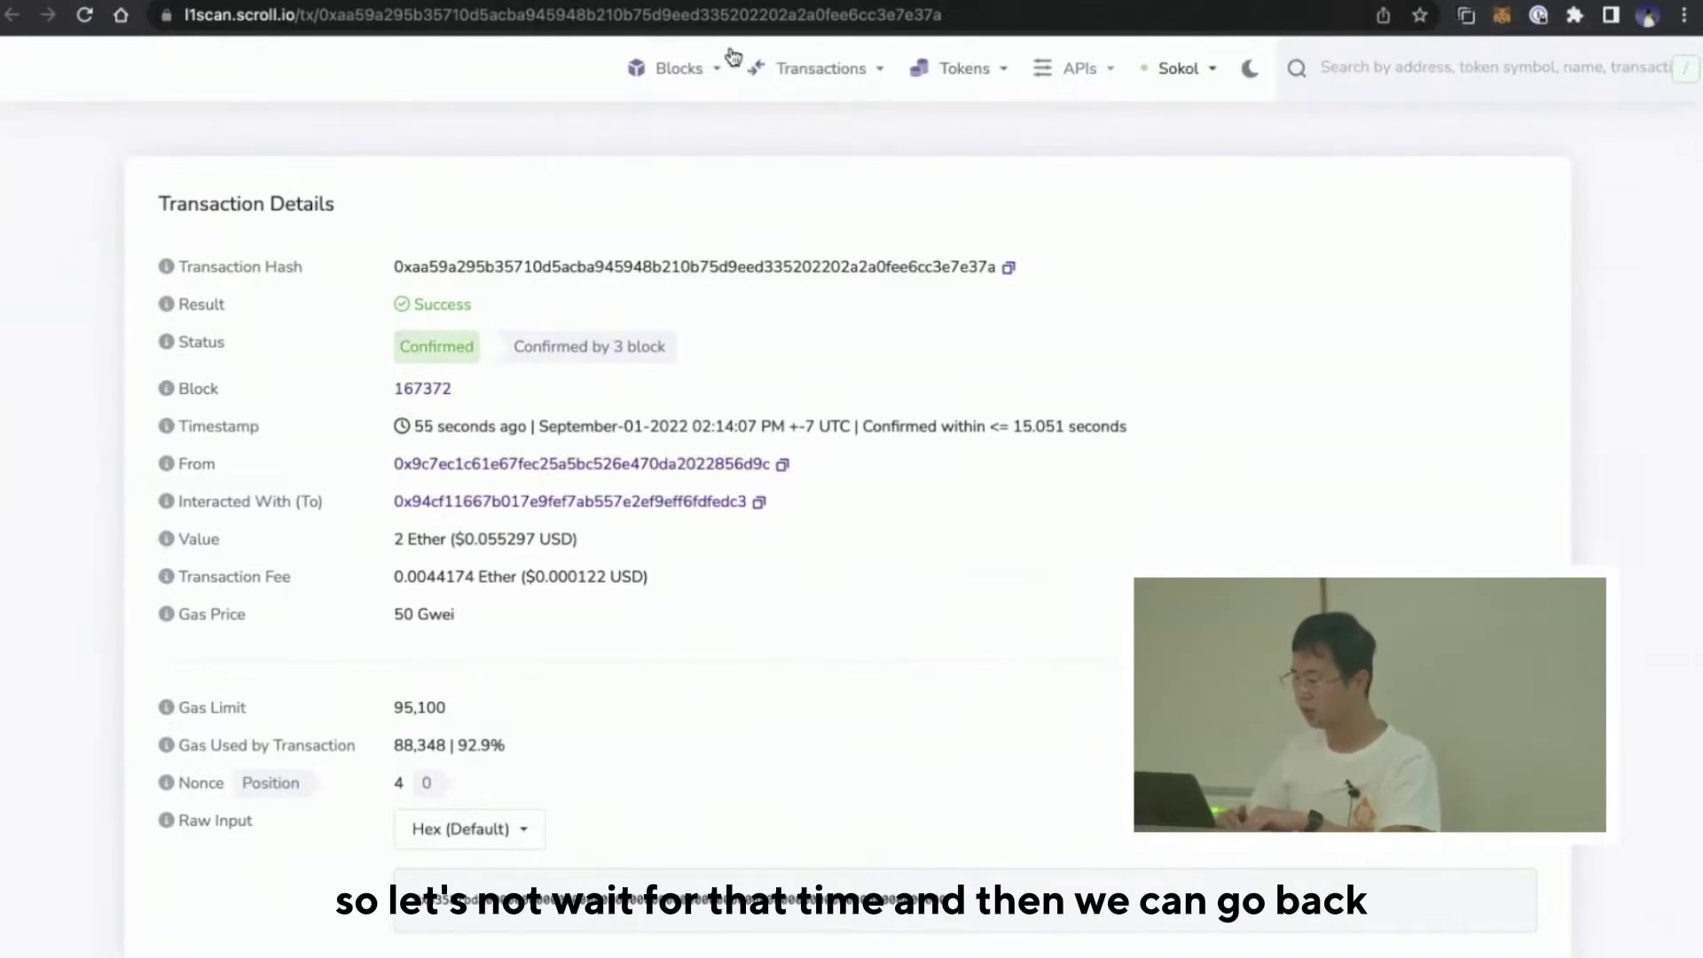
pyautogui.click(612, 3)
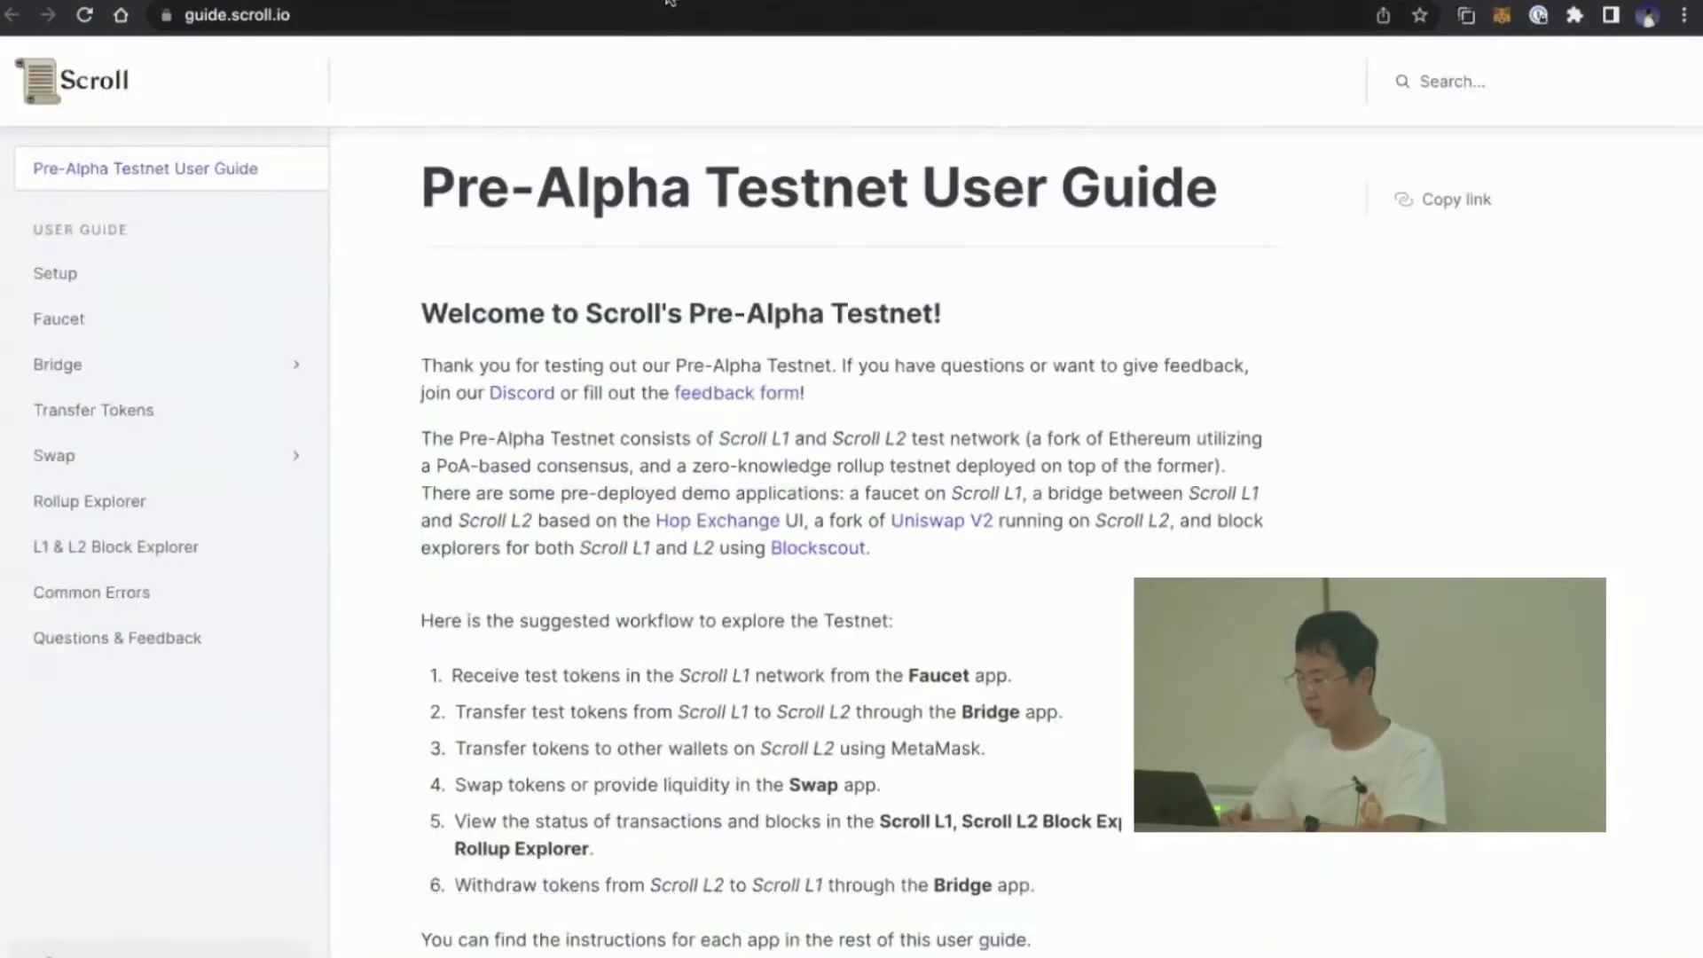
# Step: On Scroll Swap, swap 1 ETH for USDC (about 101.011) and confirm the swap
pyautogui.click(670, 2)
pyautogui.click(737, 103)
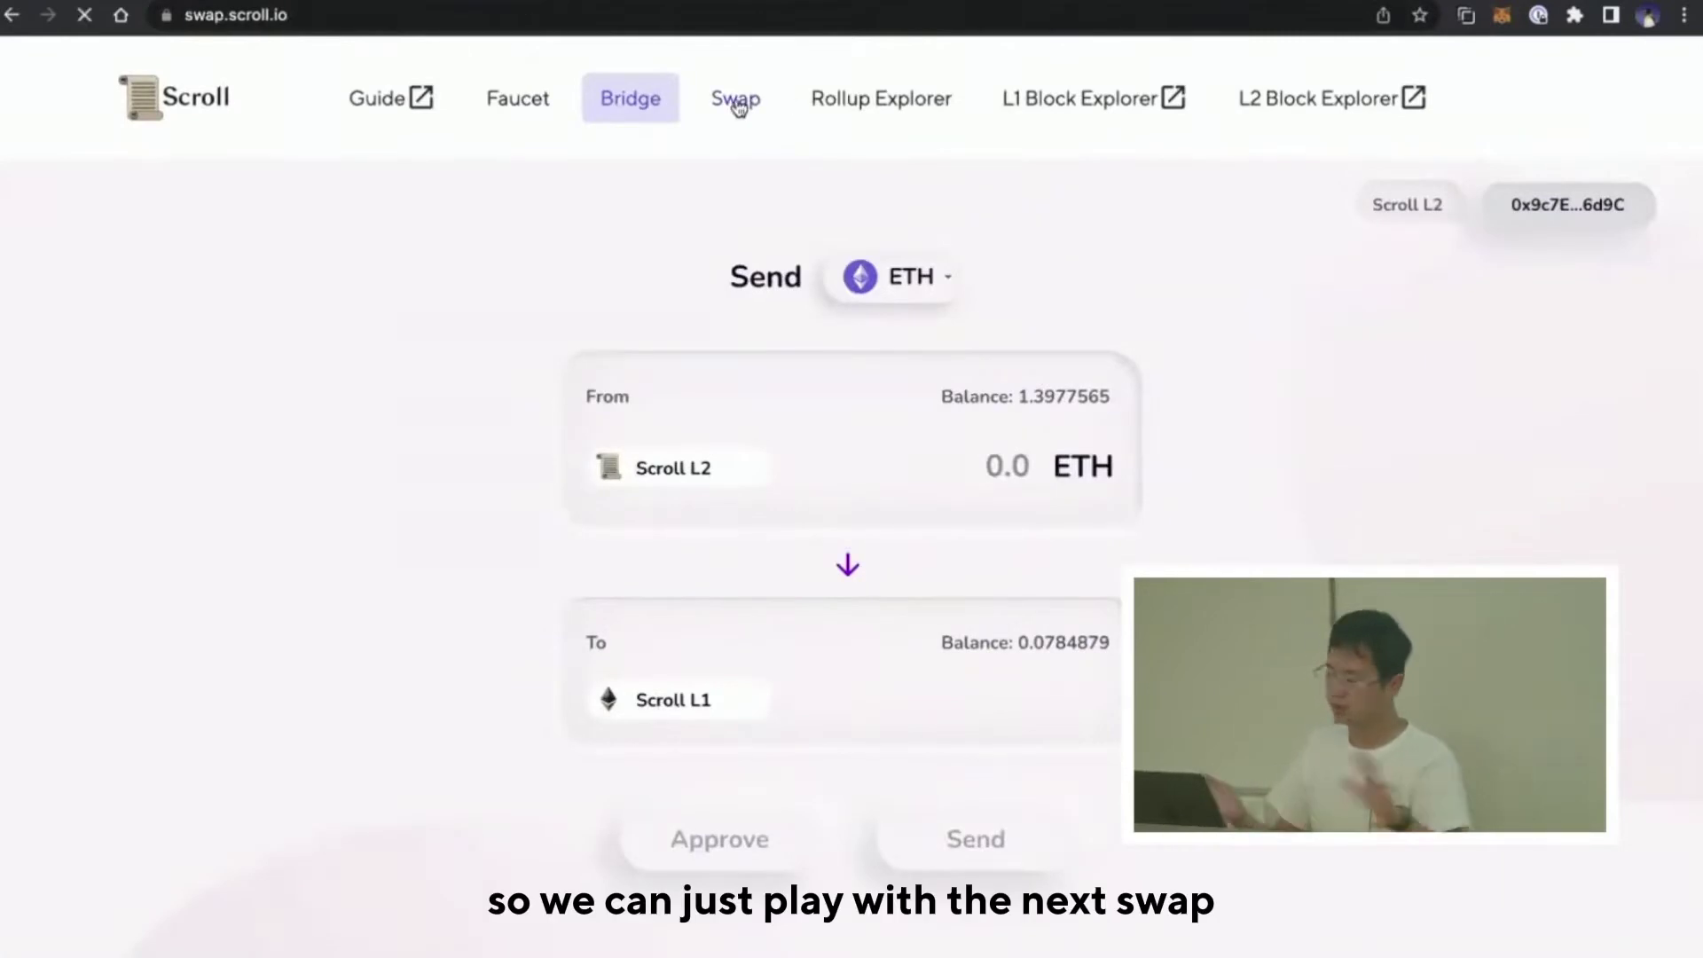
pyautogui.click(725, 503)
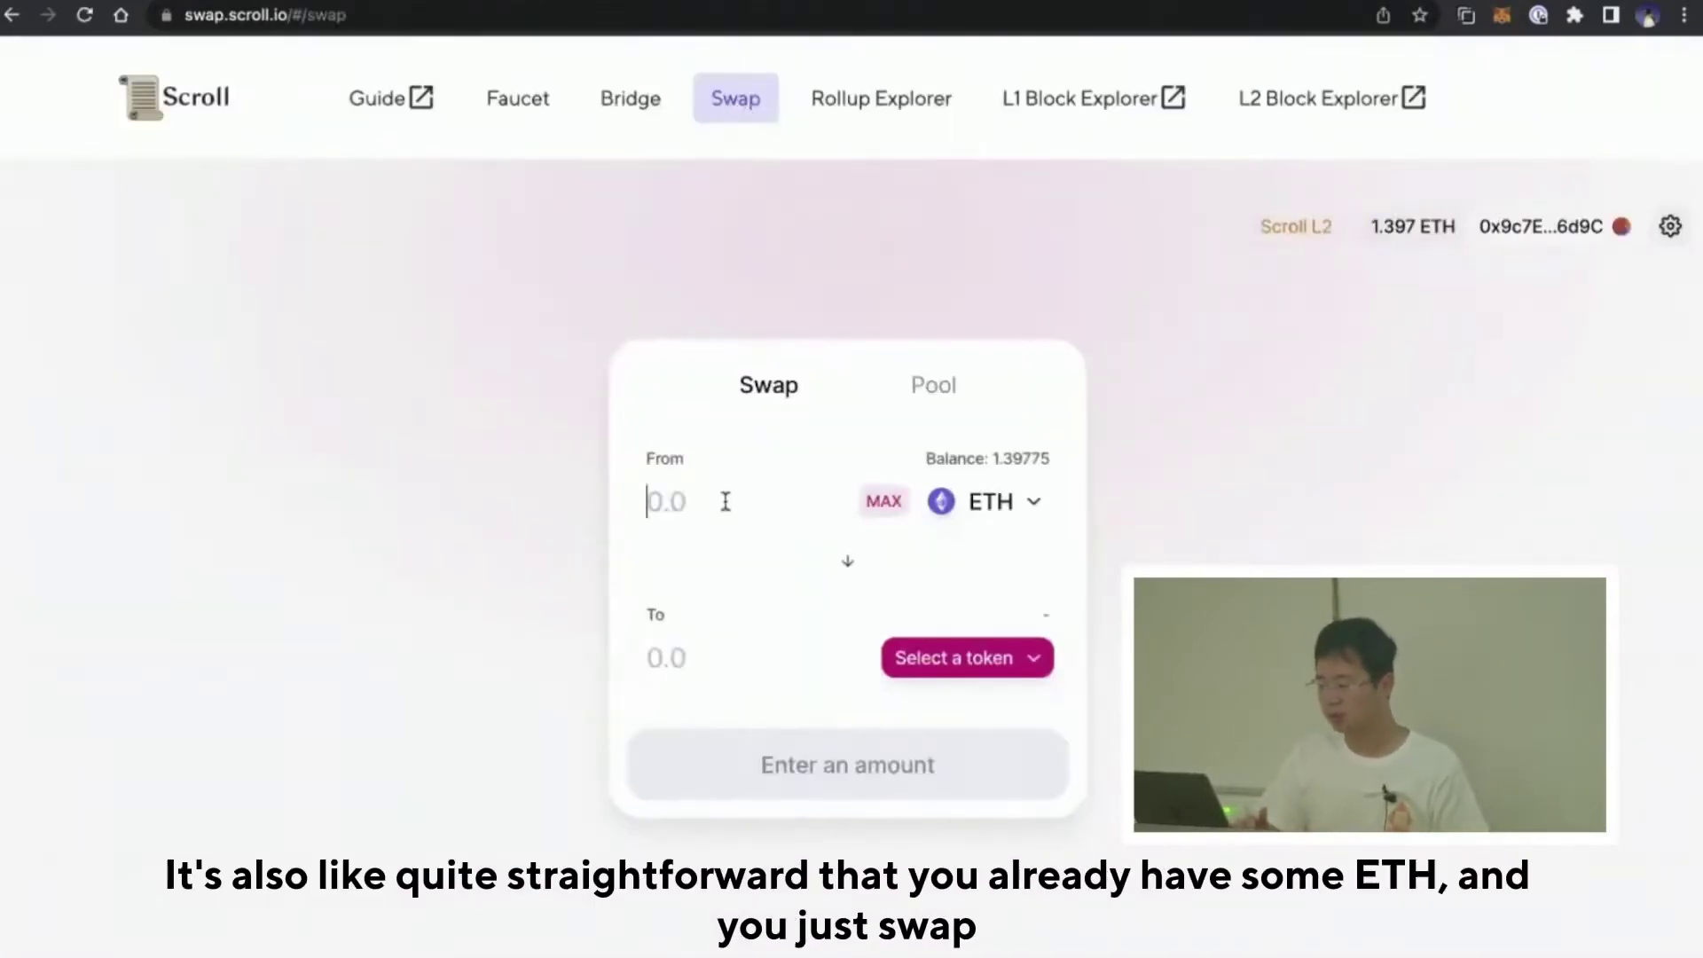
pyautogui.write('1')
pyautogui.click(957, 664)
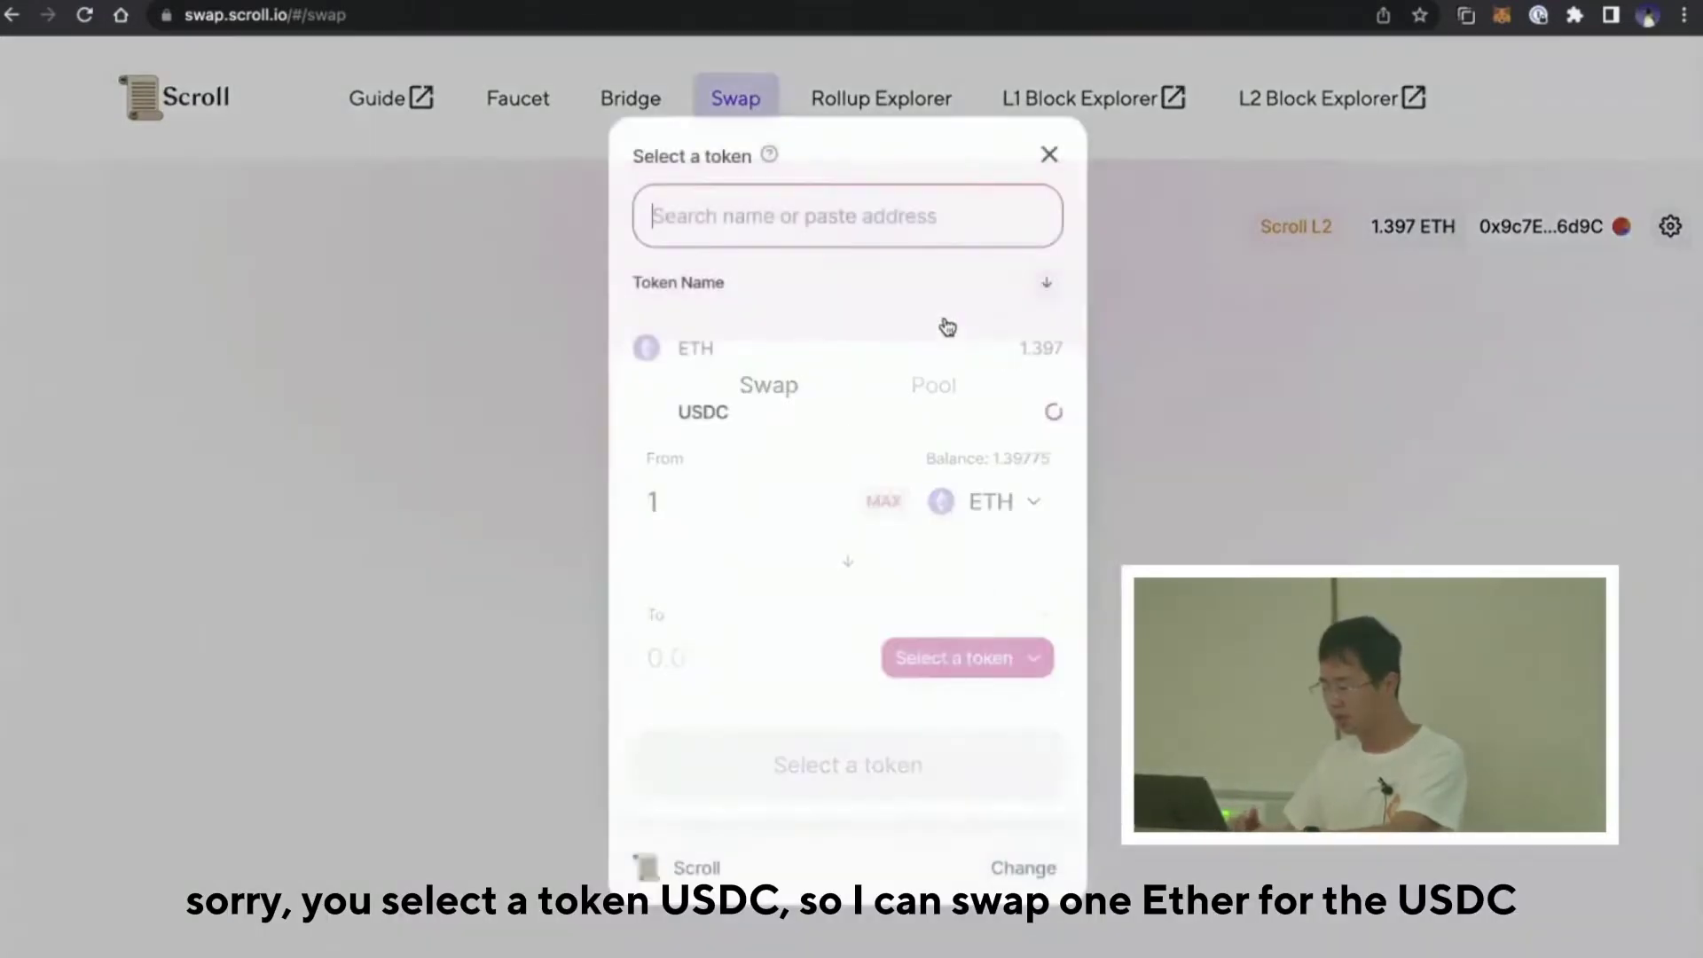
pyautogui.click(841, 415)
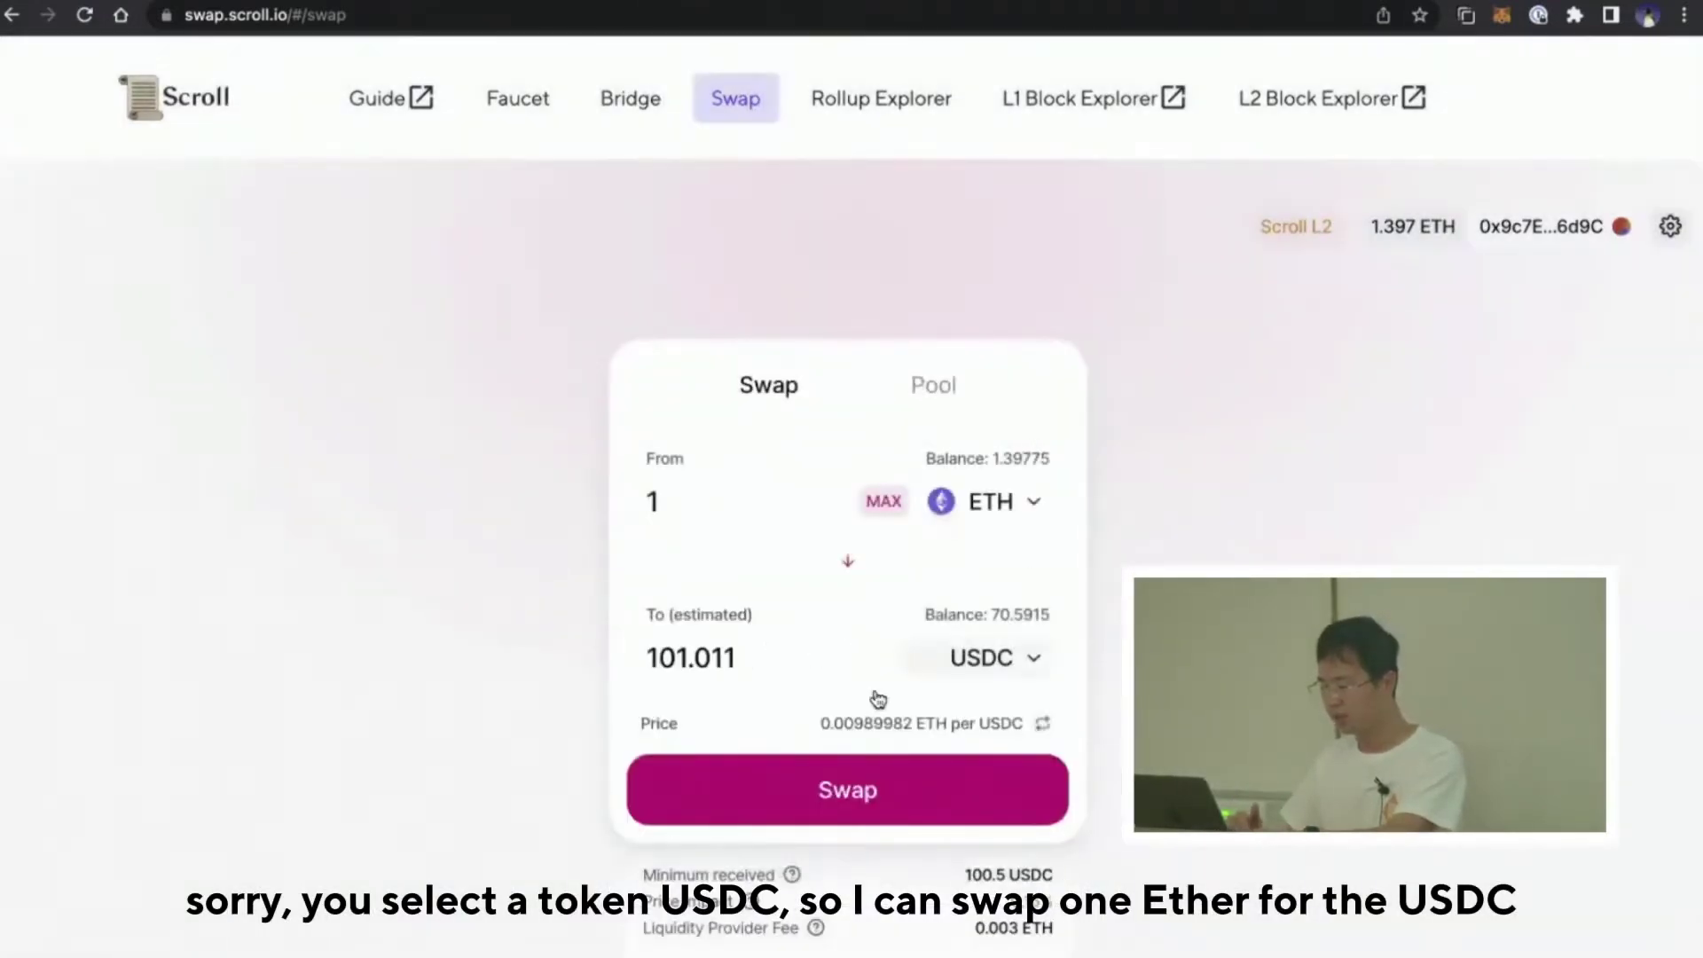
pyautogui.click(959, 796)
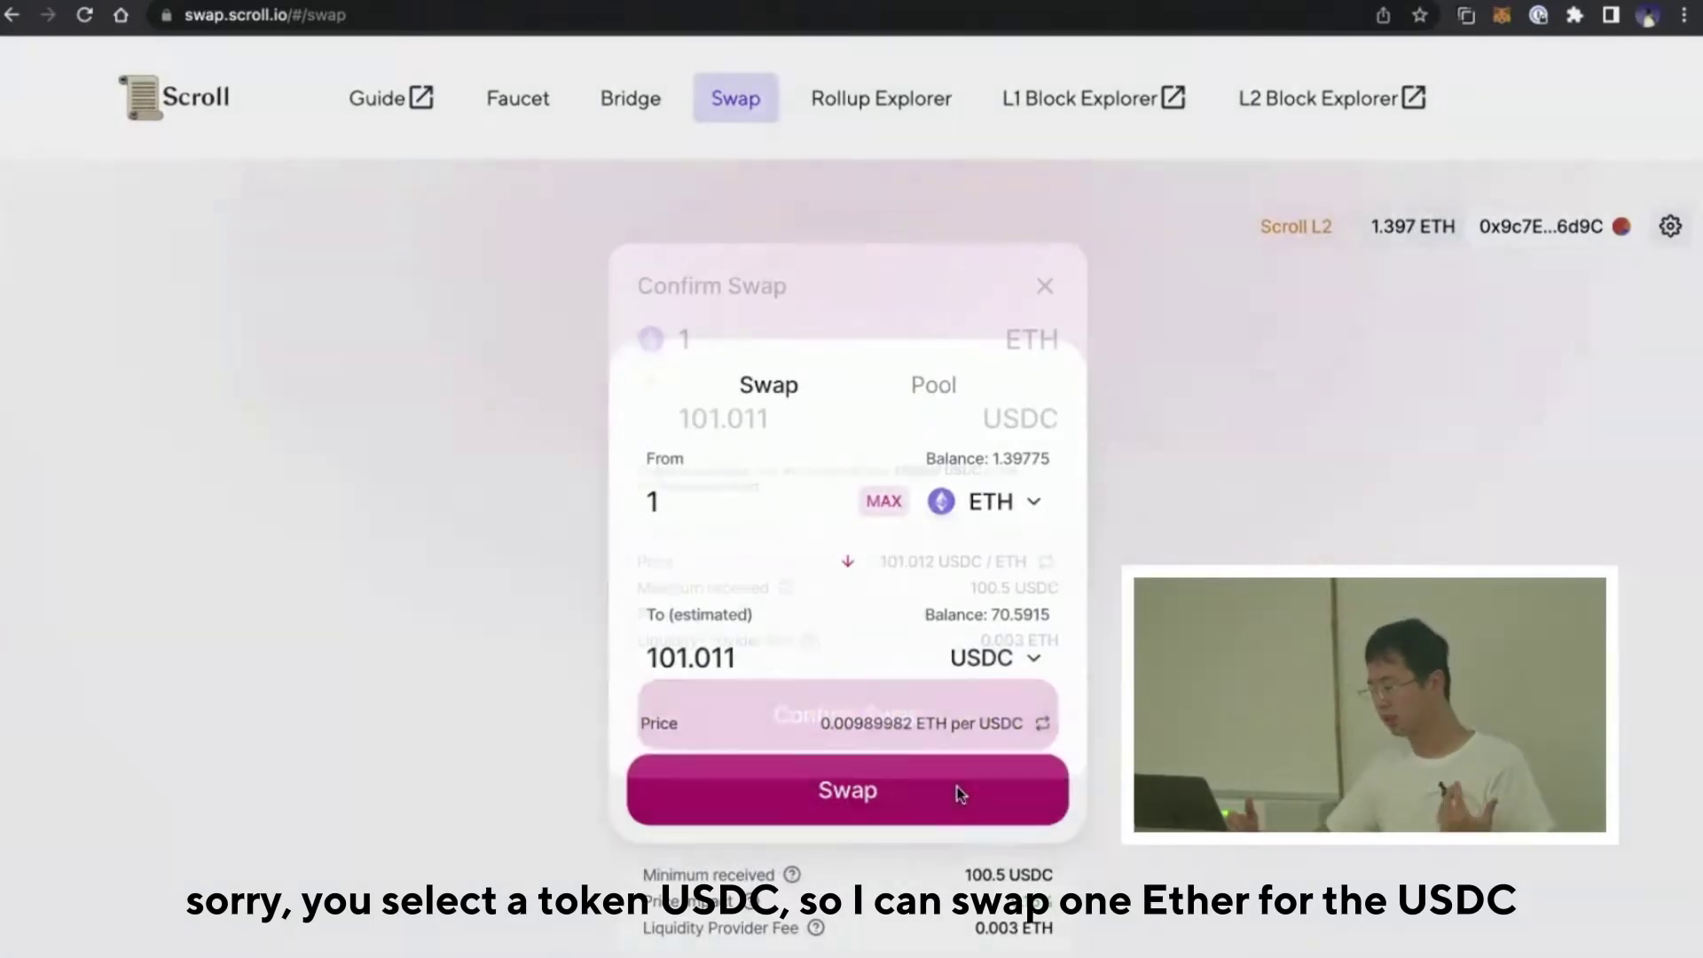
pyautogui.click(939, 730)
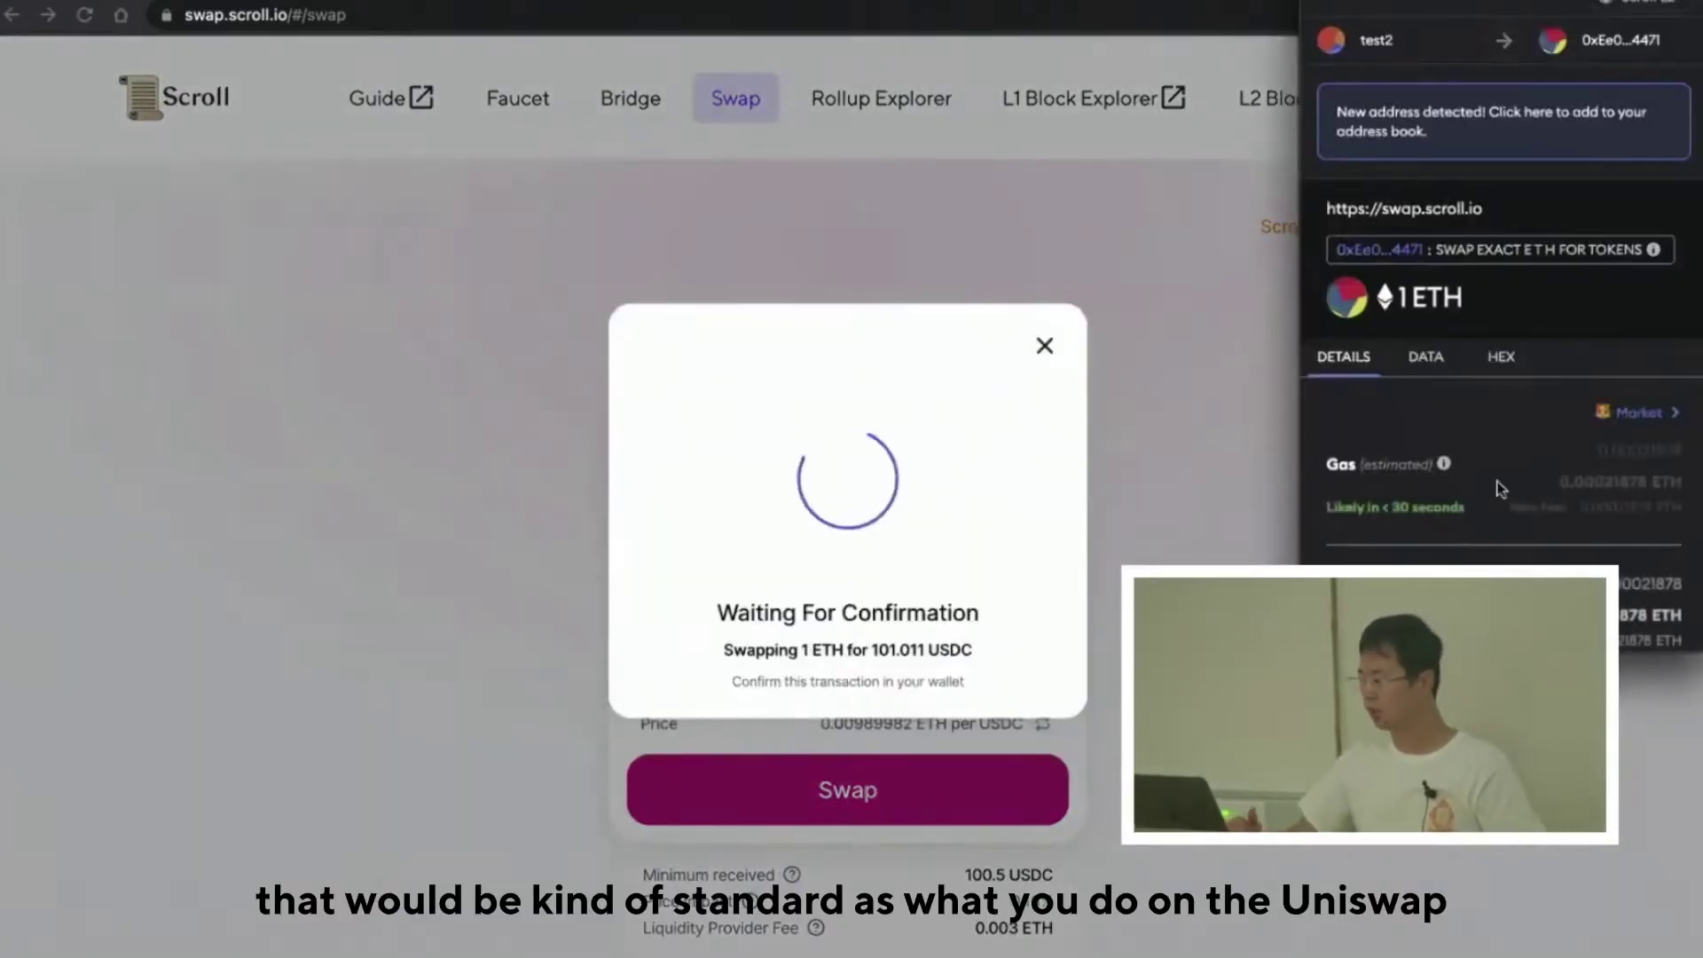
# Step: Approve the 1 ETH swap in MetaMask and dismiss the Transaction Submitted notice
pyautogui.scroll(-2, 1413, 493)
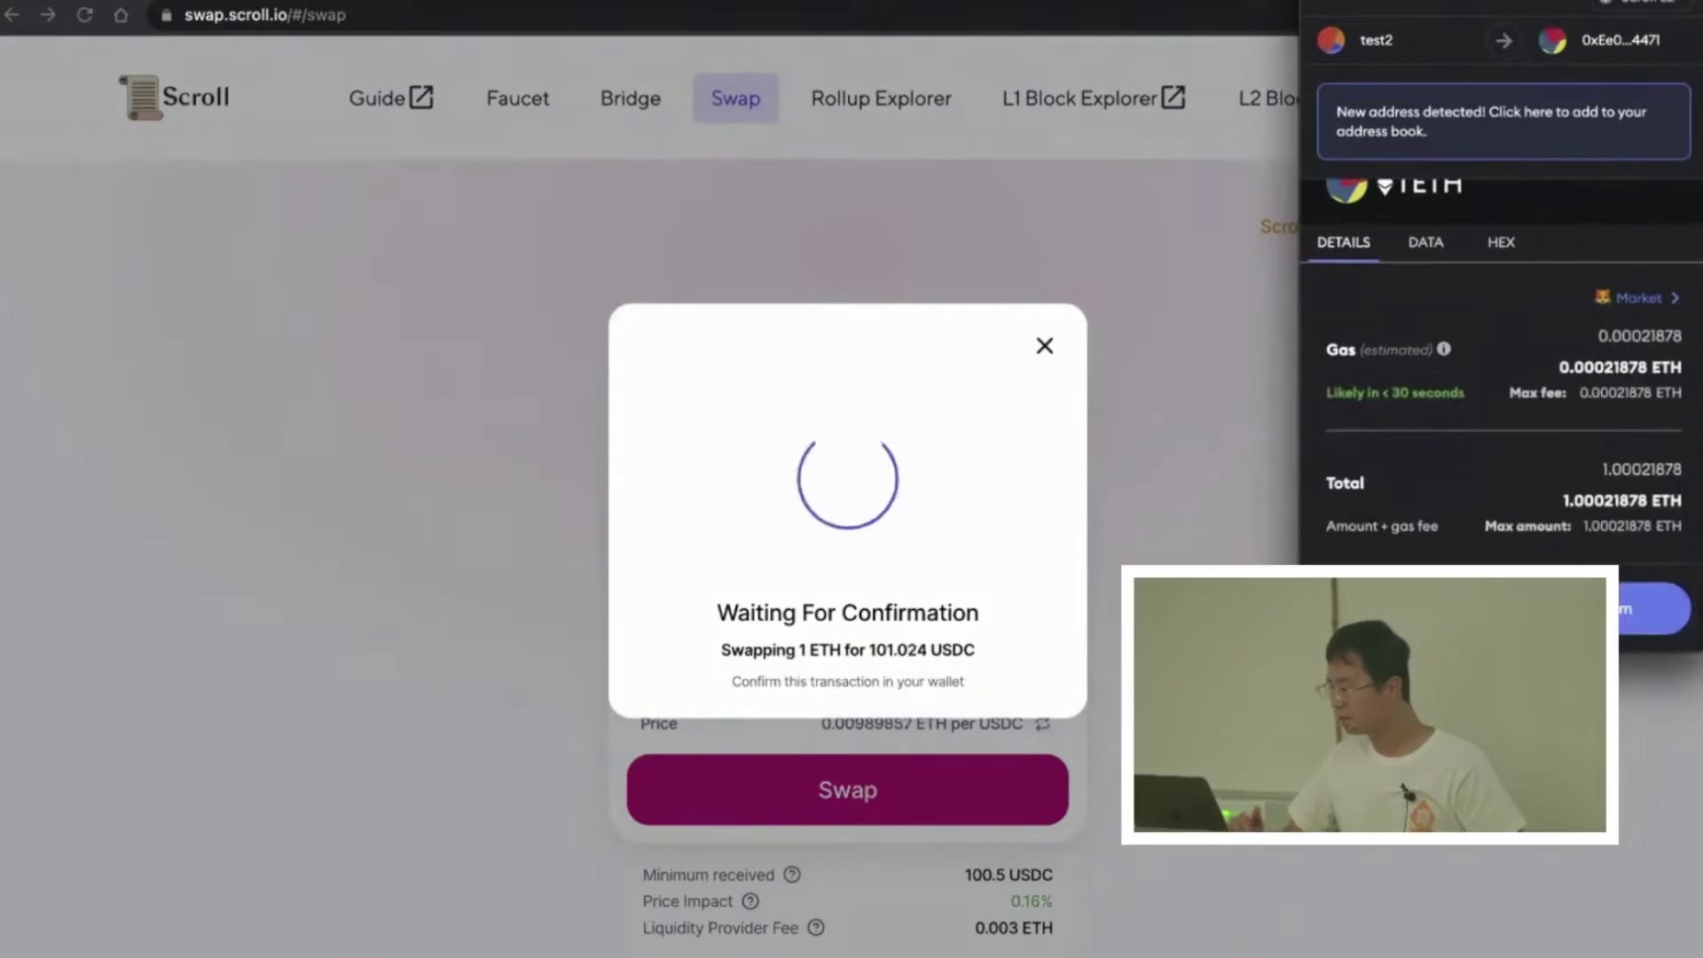
pyautogui.click(1652, 608)
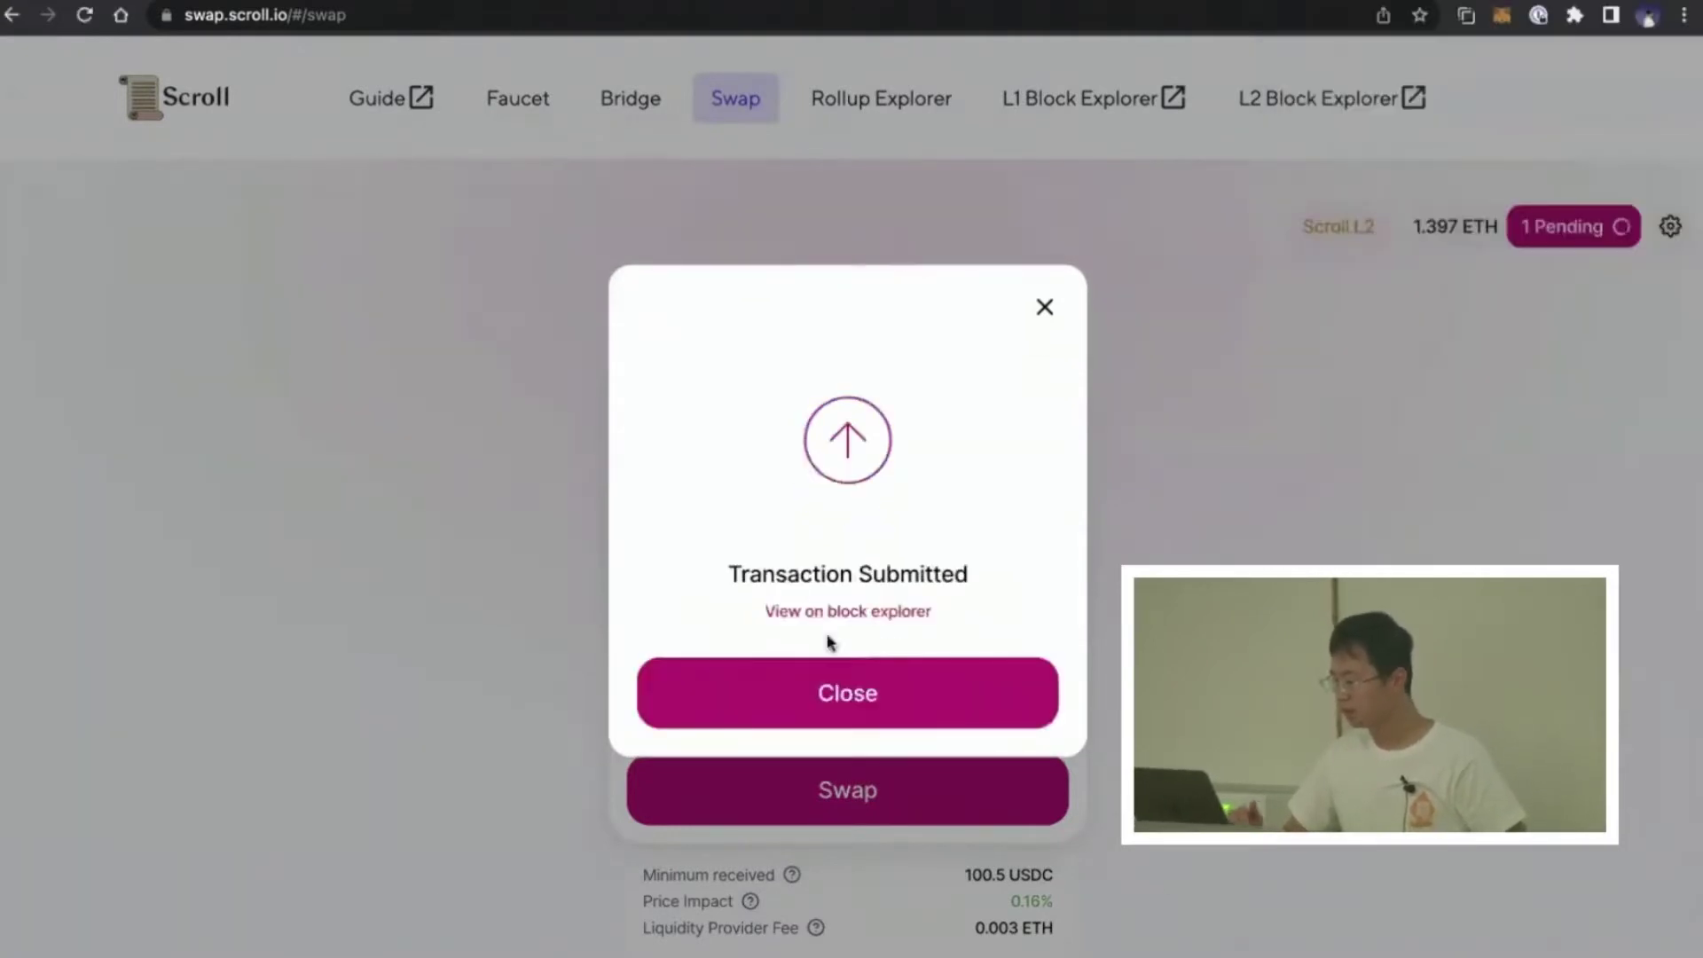
pyautogui.click(1044, 305)
# Step: Check the pending swap under MetaMask's Activity and the 1.3978 ETH under Assets
pyautogui.click(1502, 18)
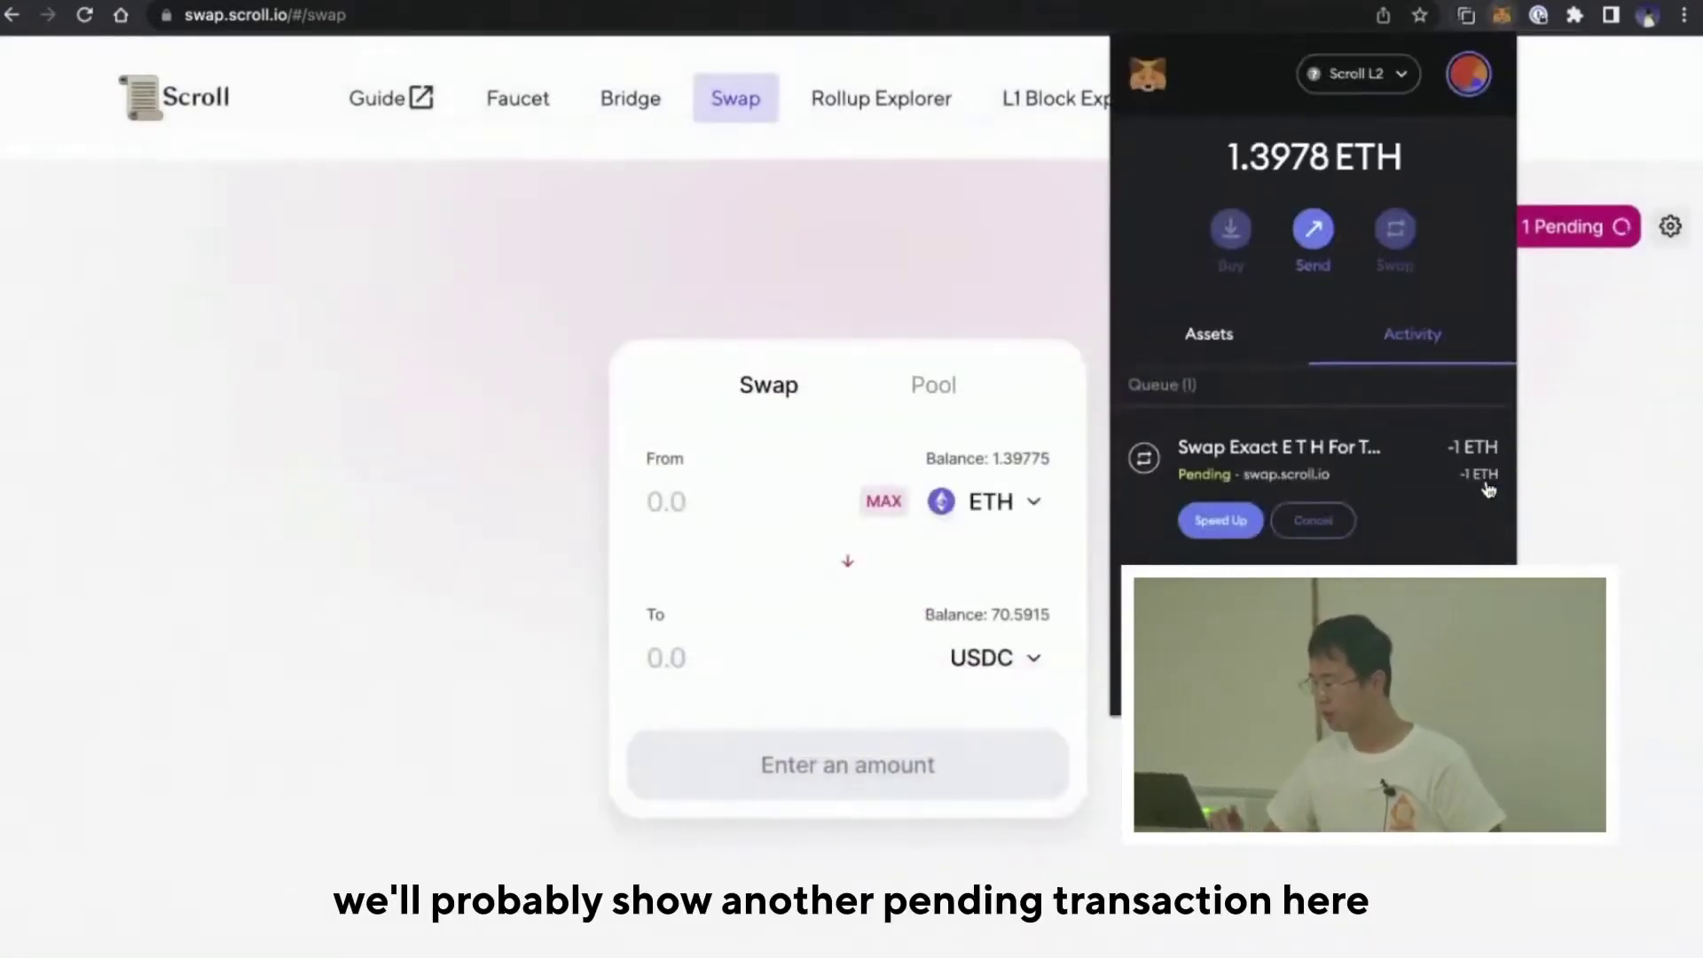
pyautogui.scroll(-3, 1488, 490)
pyautogui.scroll(5, 1242, 395)
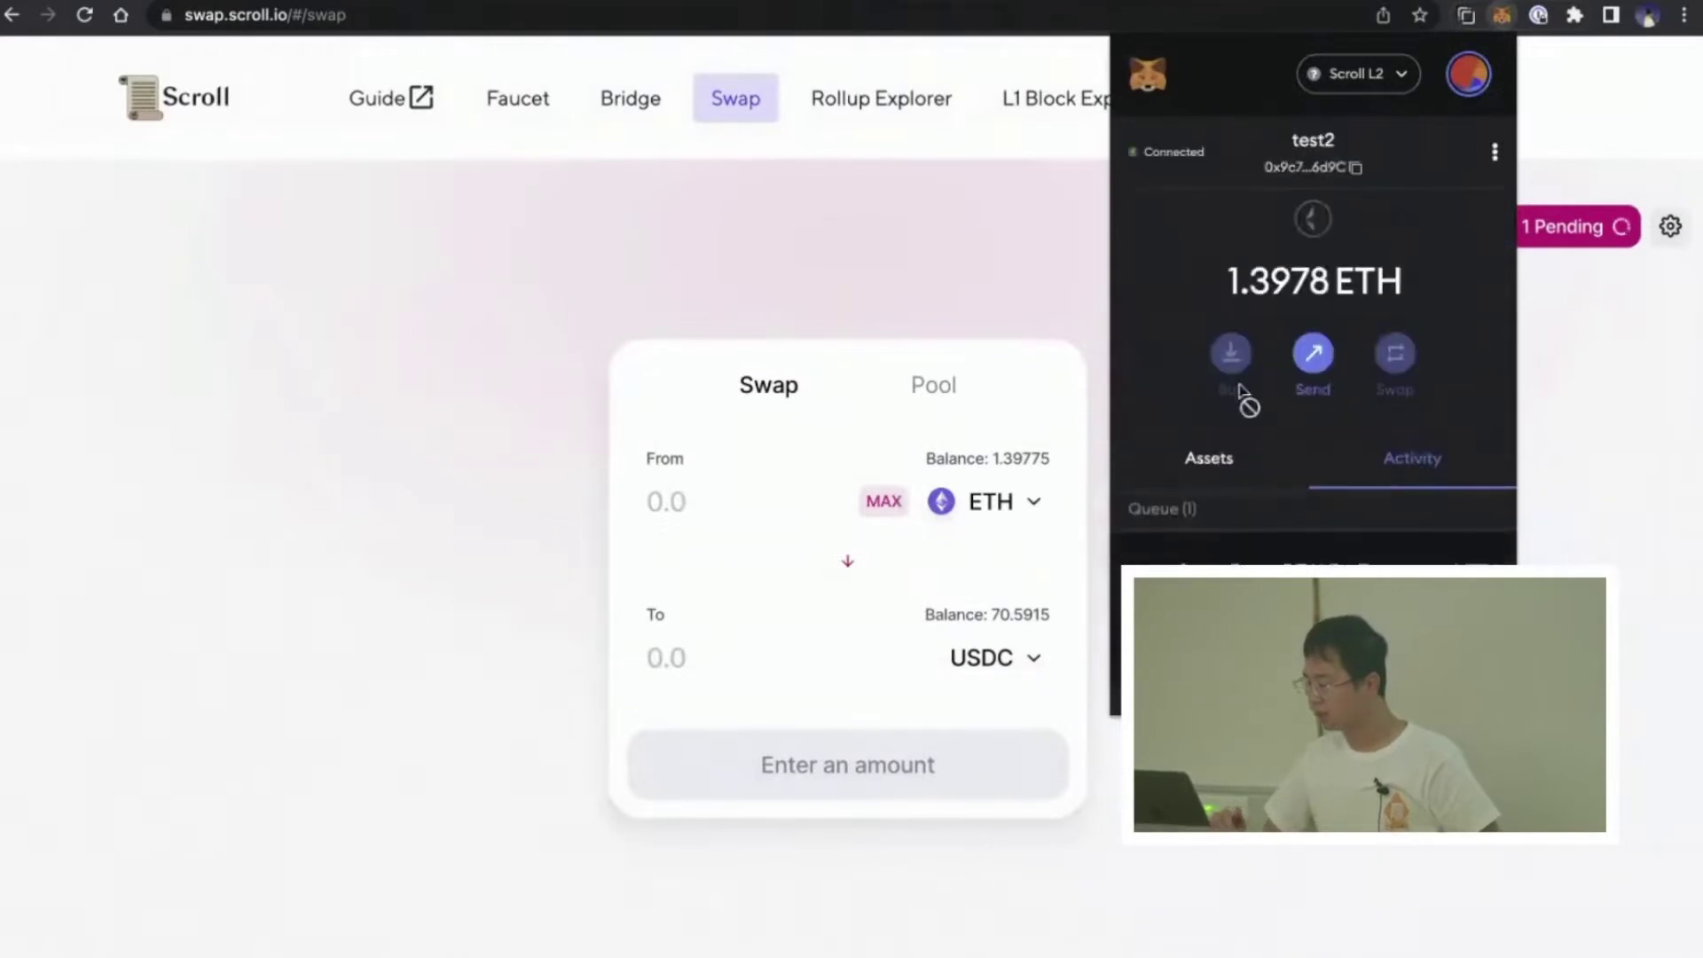
pyautogui.click(1209, 459)
pyautogui.scroll(-1, 1162, 530)
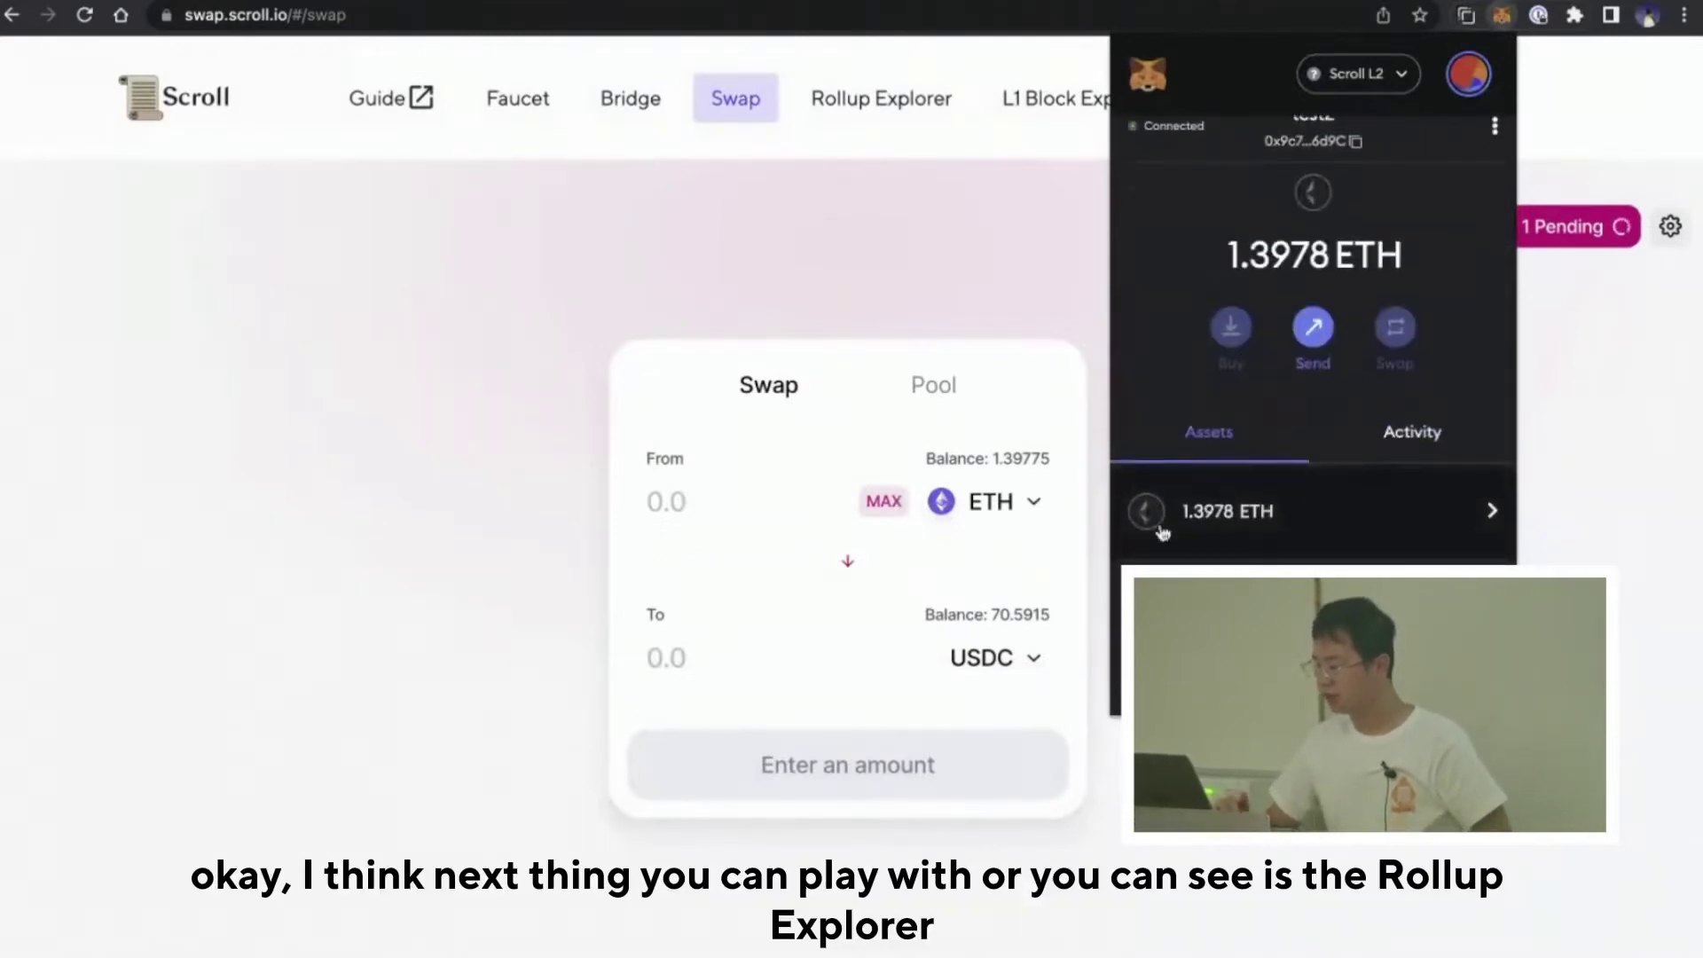
pyautogui.click(939, 327)
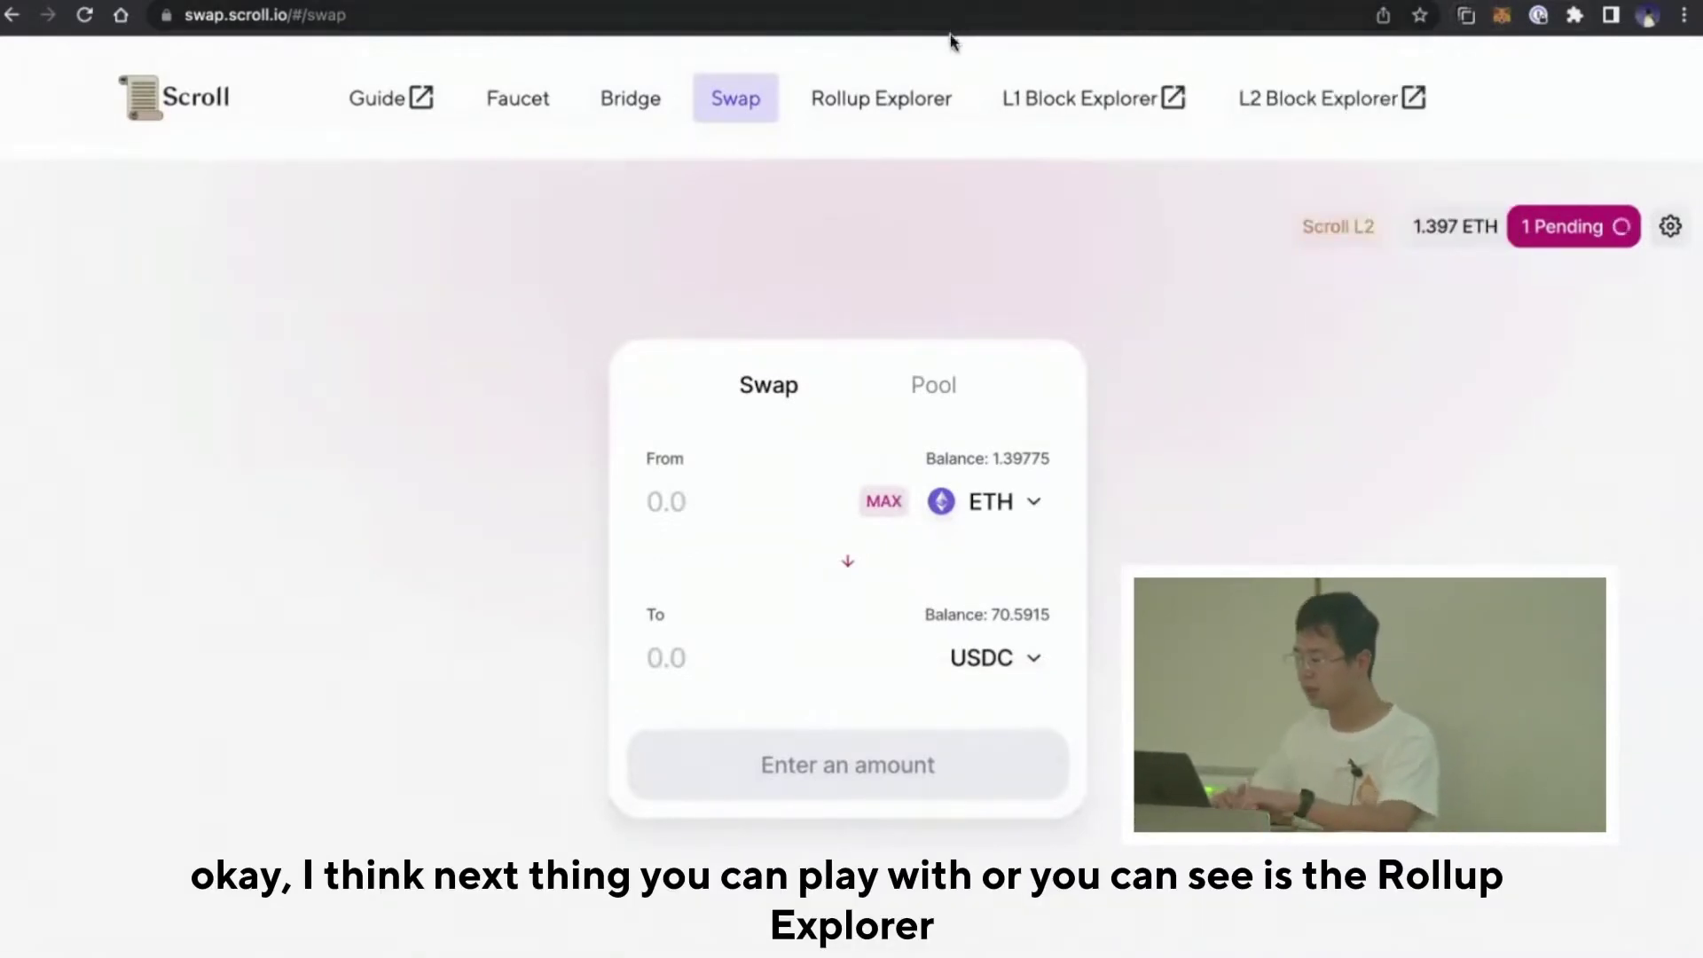
# Step: In the Rollup Explorer, highlight the newest block rows, then reload to list blocks up to 7604
pyautogui.click(883, 108)
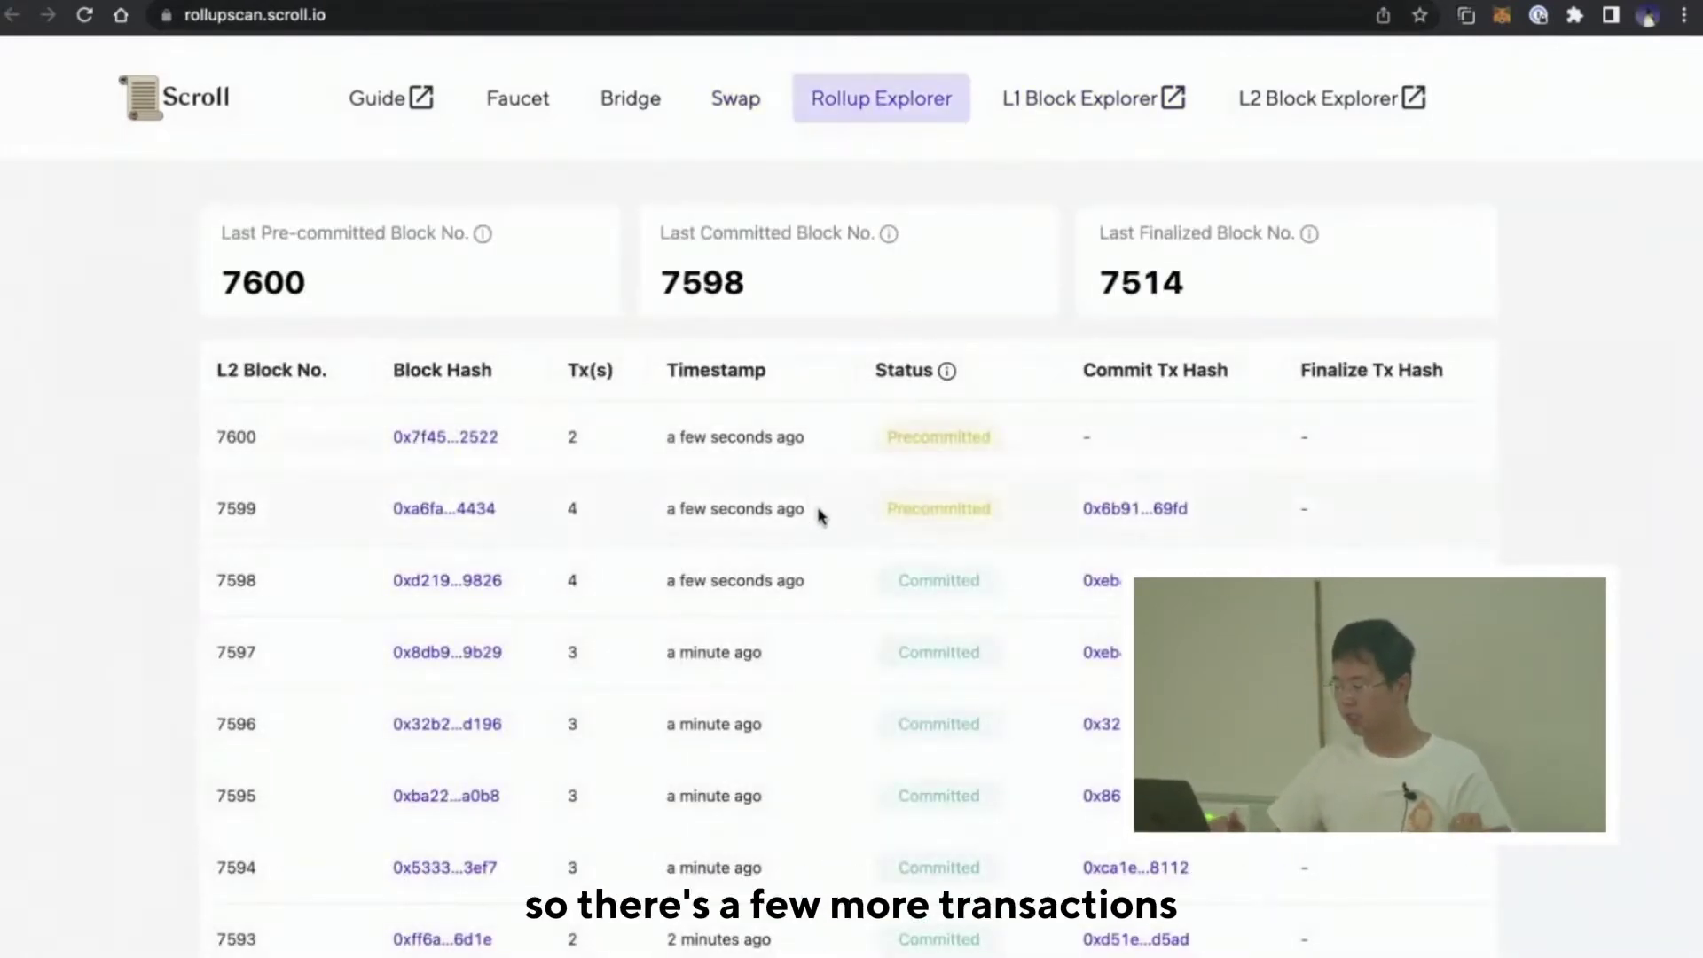
pyautogui.scroll(-3, 810, 543)
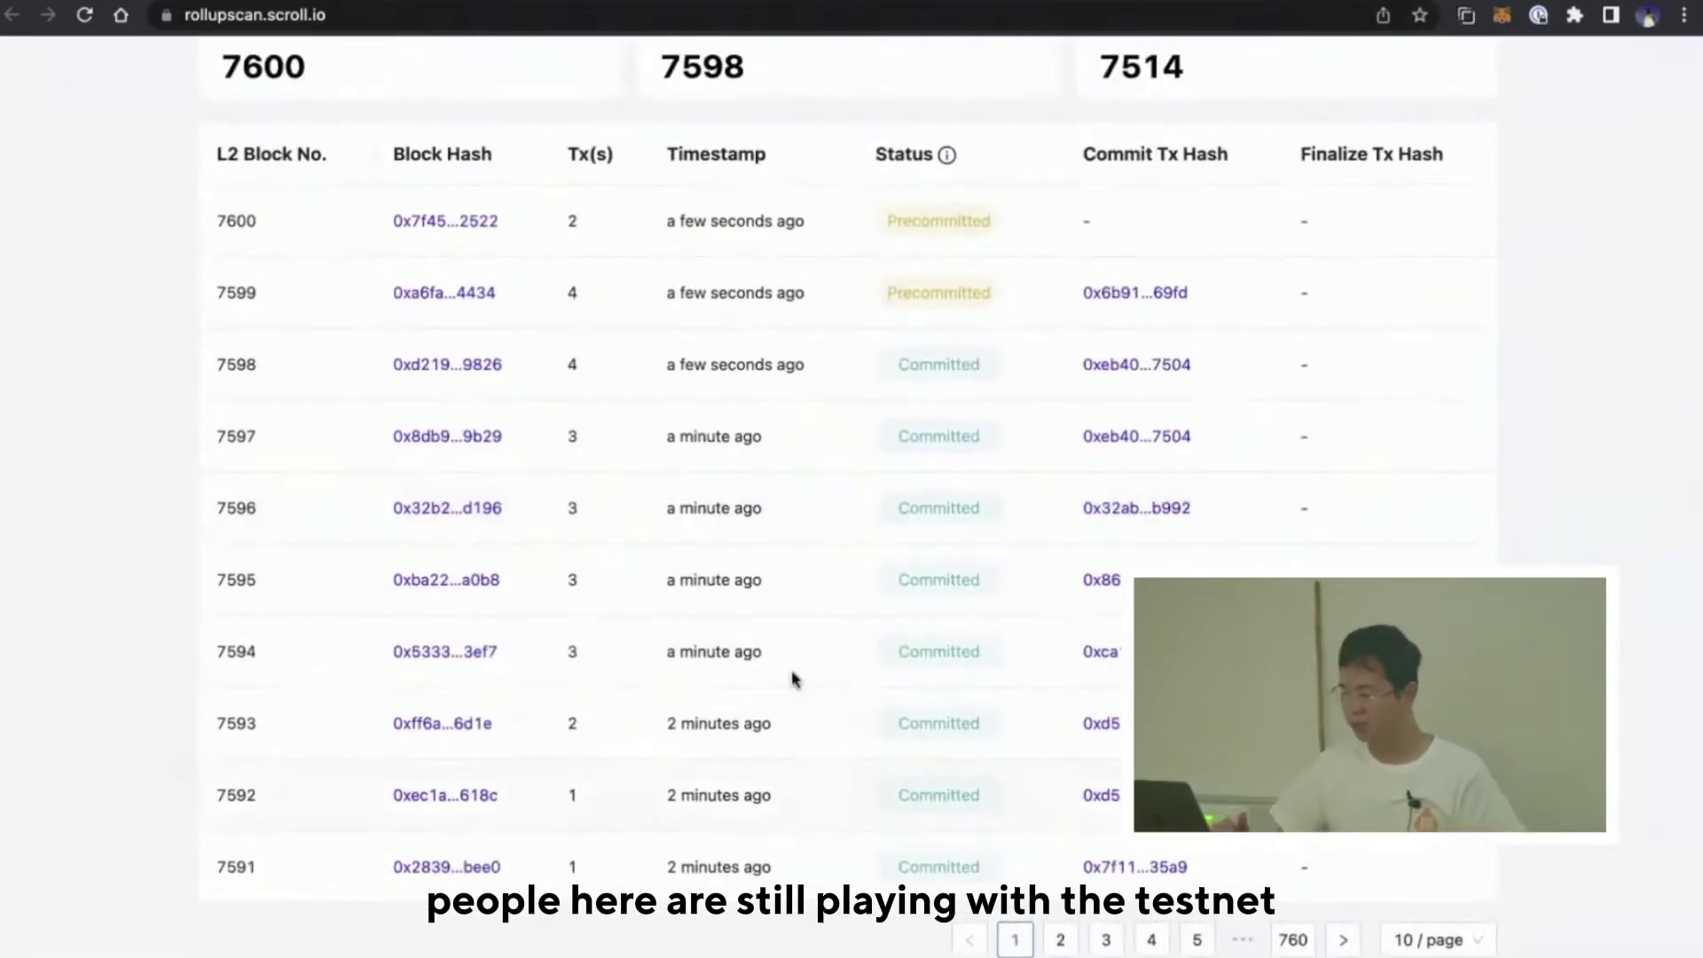
pyautogui.scroll(2, 794, 679)
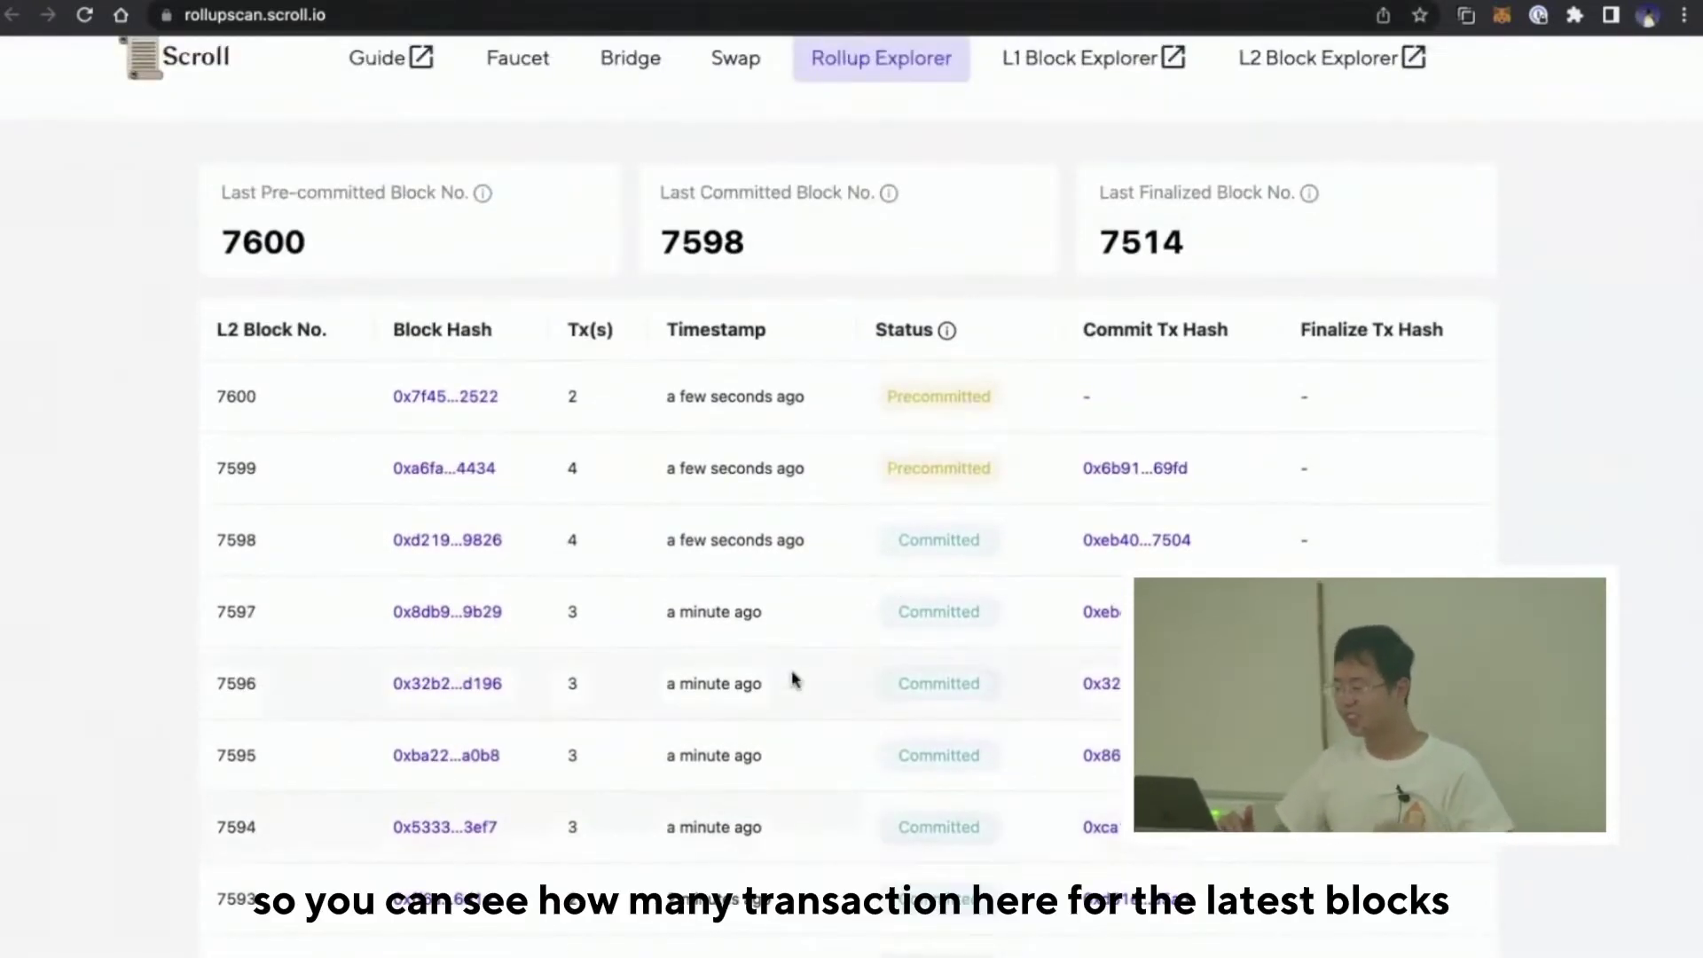
pyautogui.moveTo(543, 437); pyautogui.dragTo(782, 786)
pyautogui.click(783, 786)
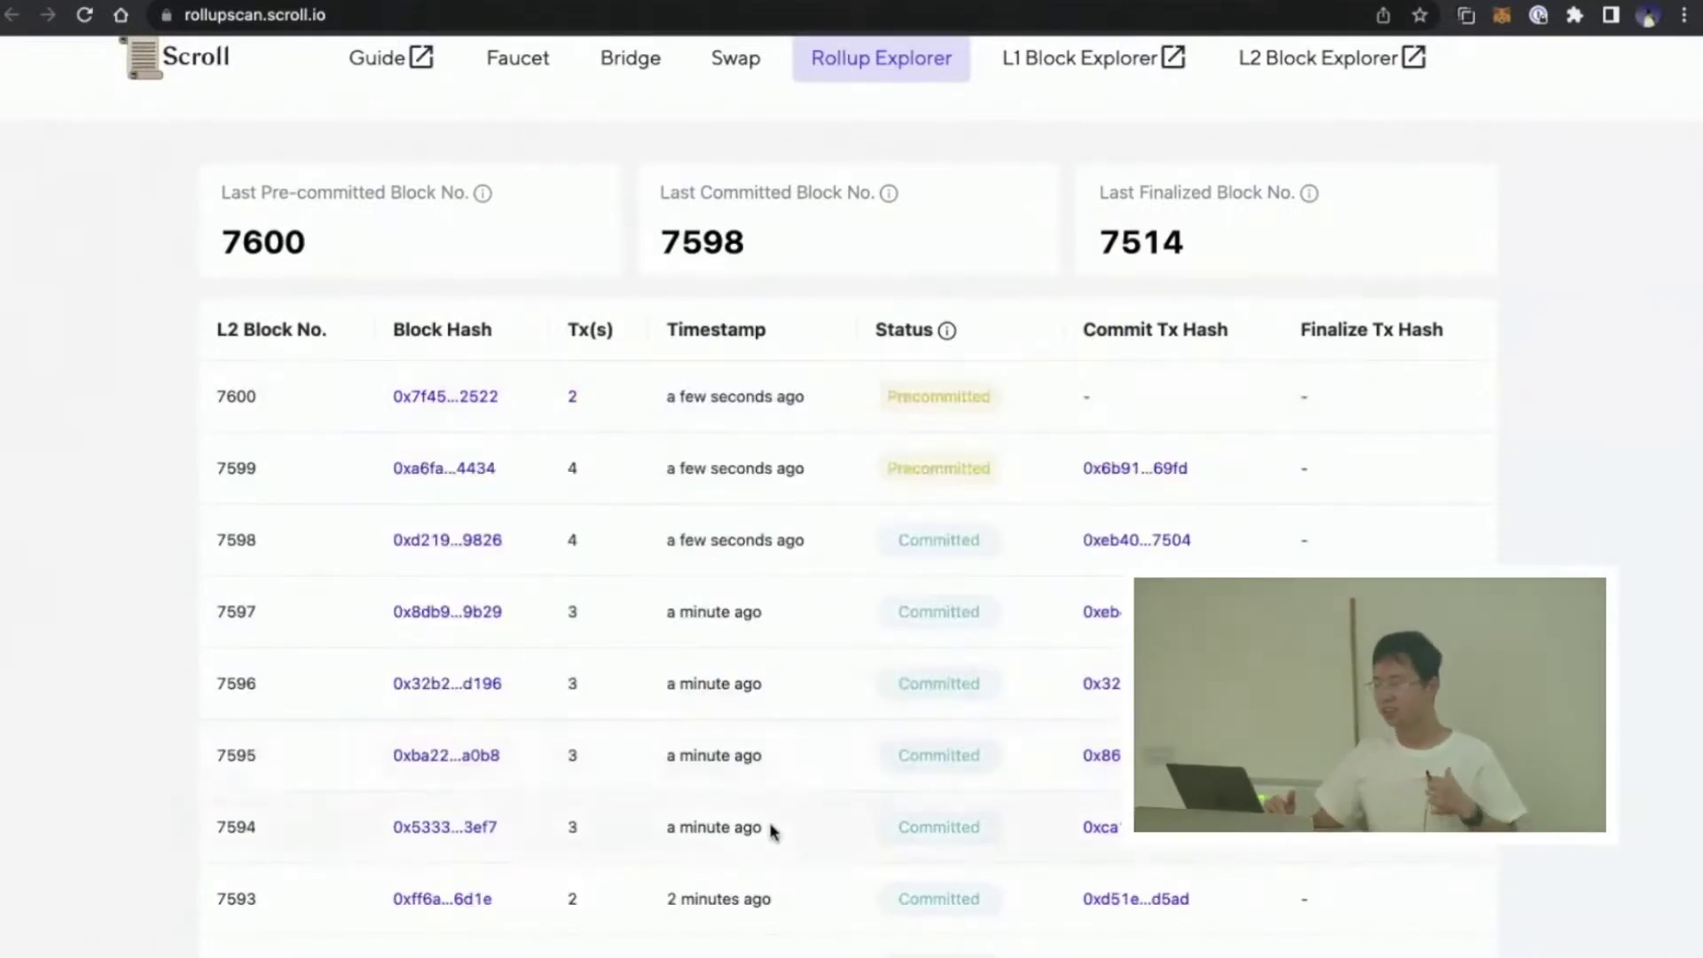
pyautogui.scroll(-3, 823, 856)
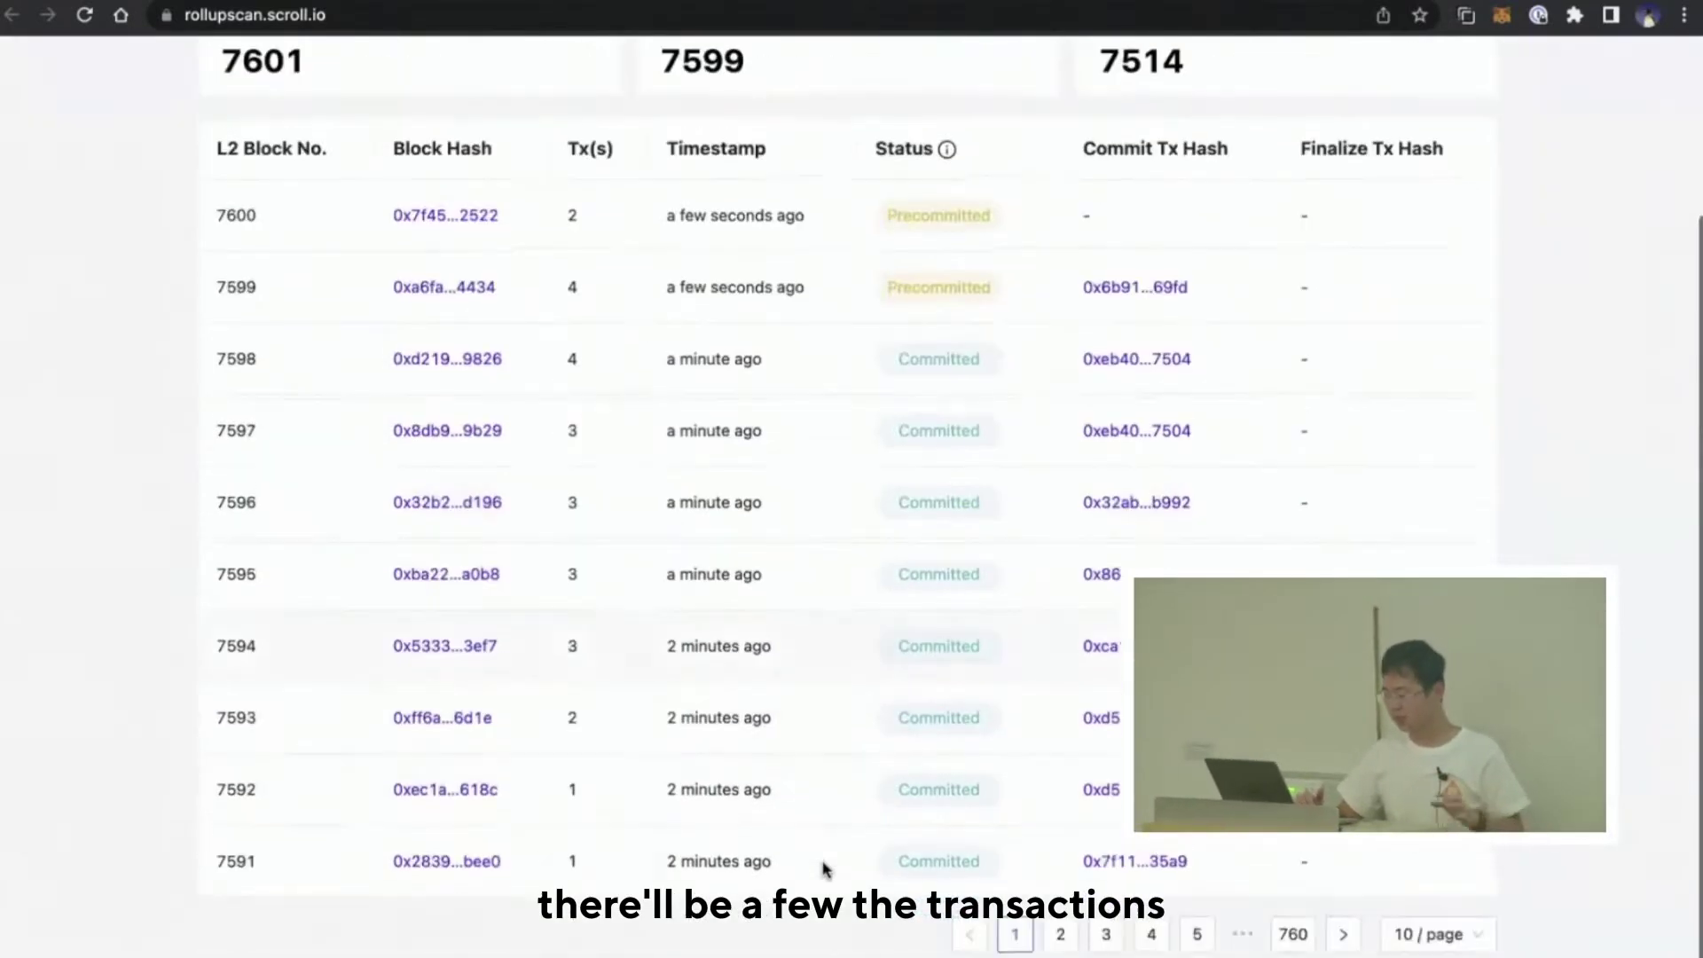
pyautogui.scroll(2, 946, 349)
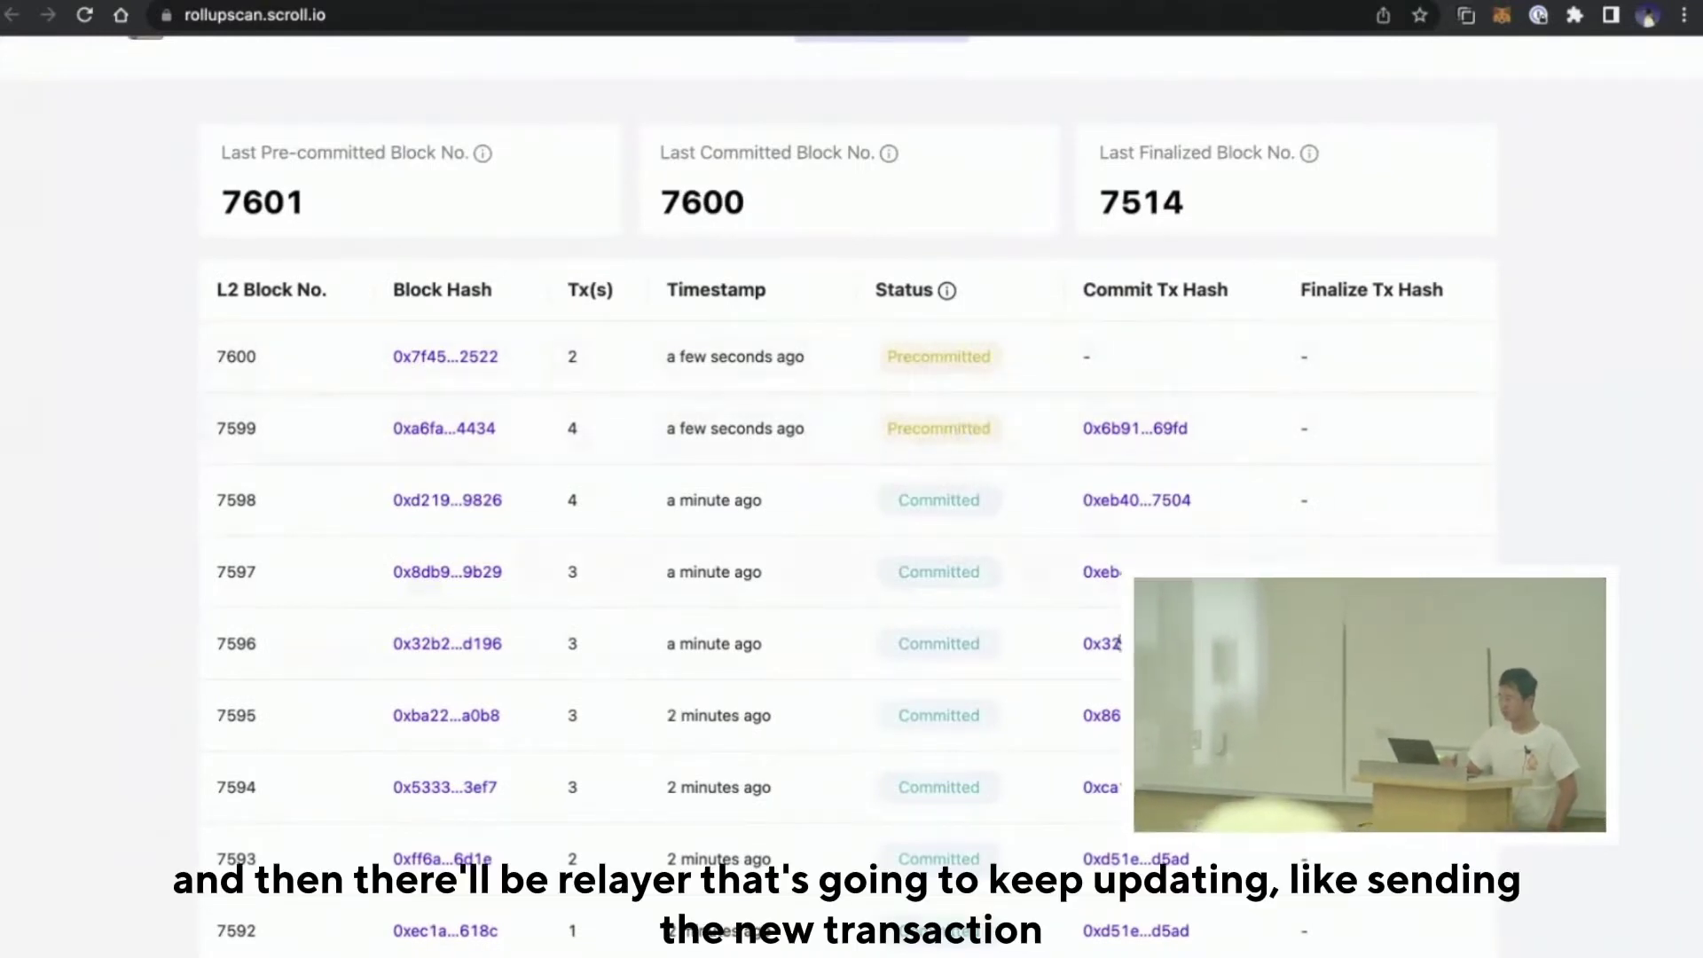
pyautogui.scroll(-2, 1115, 418)
pyautogui.scroll(4, 1154, 515)
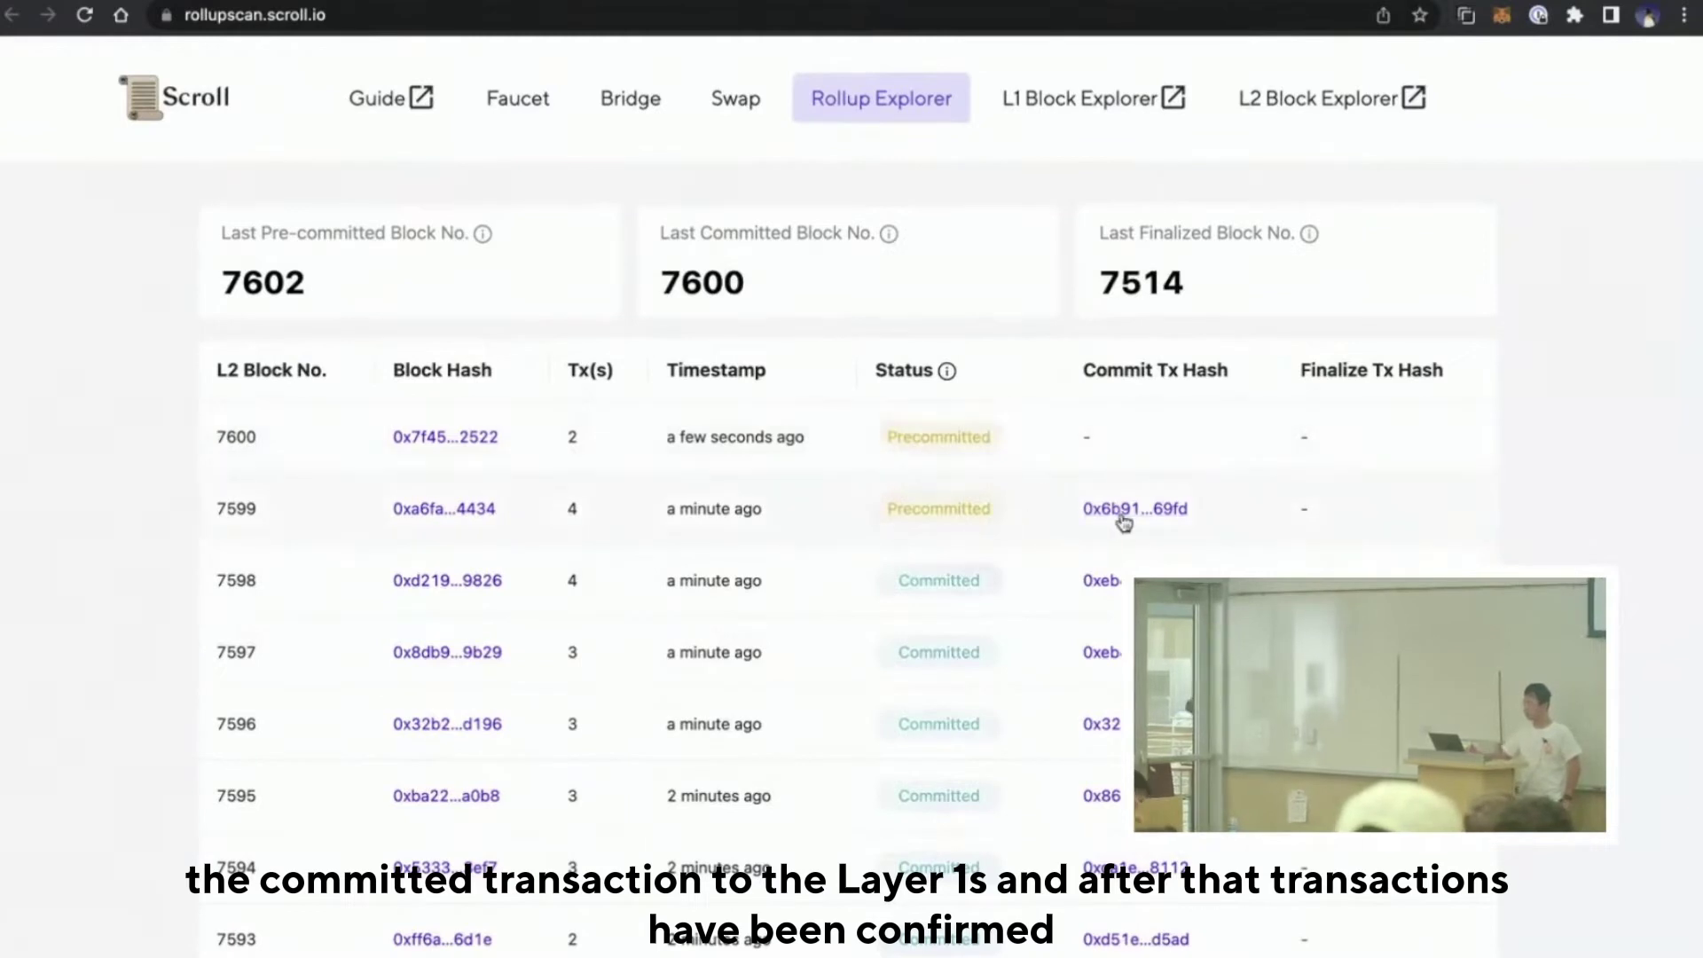
pyautogui.press('super+r')
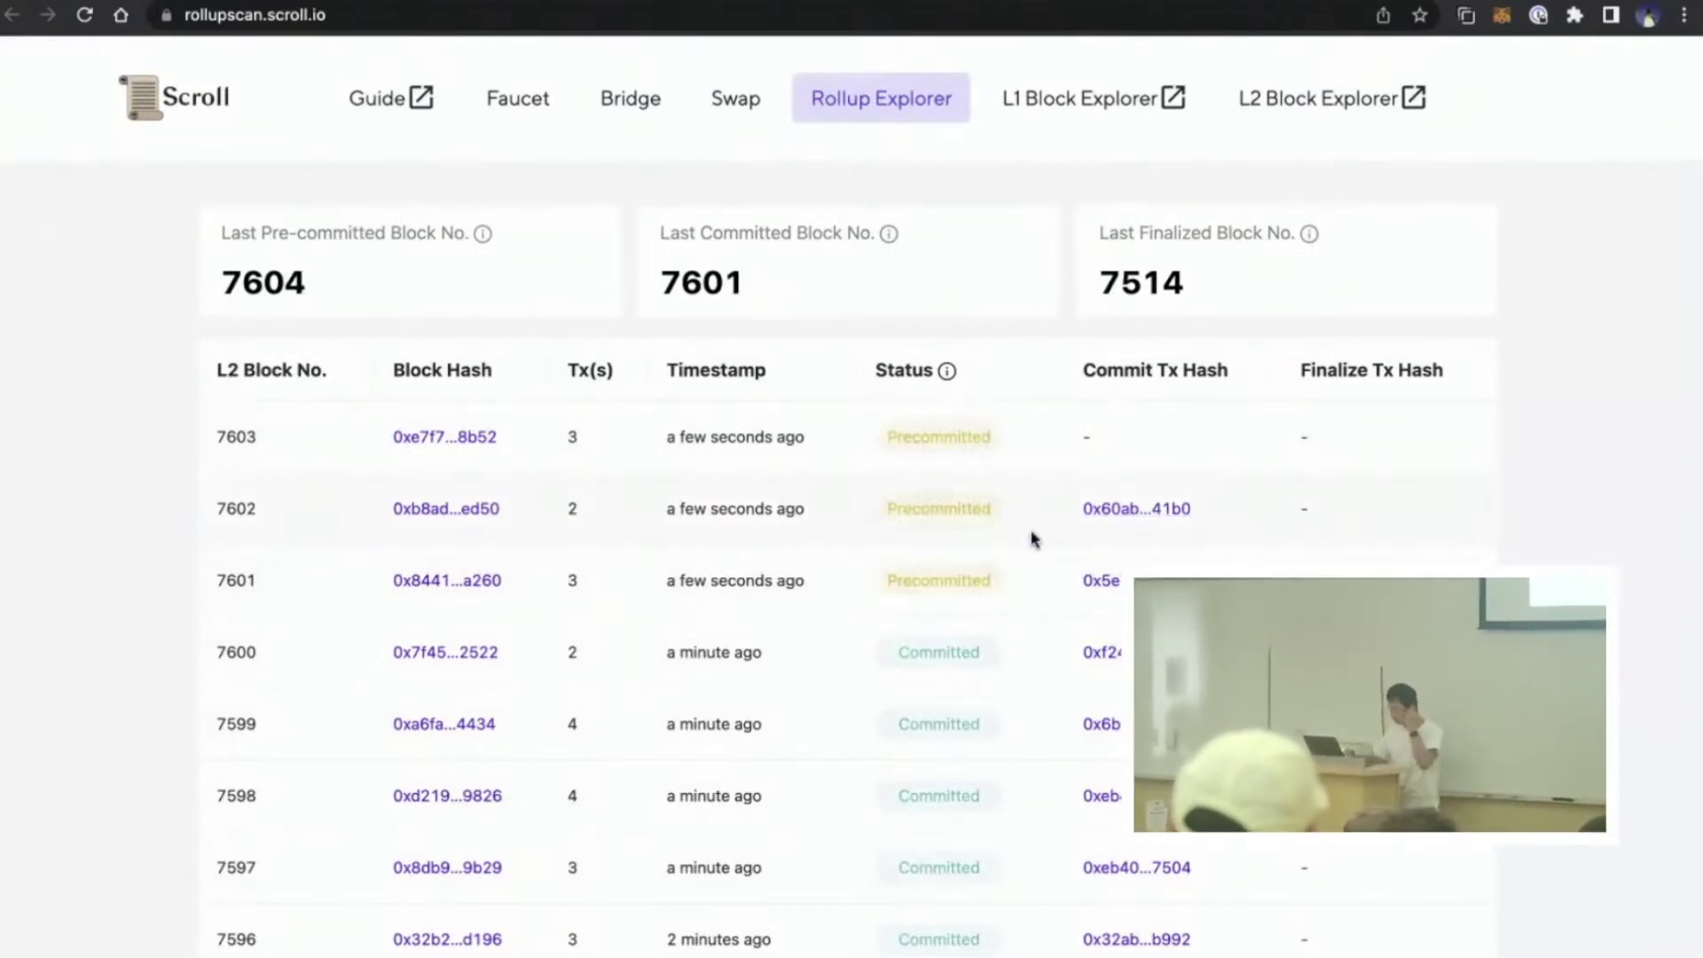
pyautogui.scroll(-3, 1027, 674)
pyautogui.click(1084, 948)
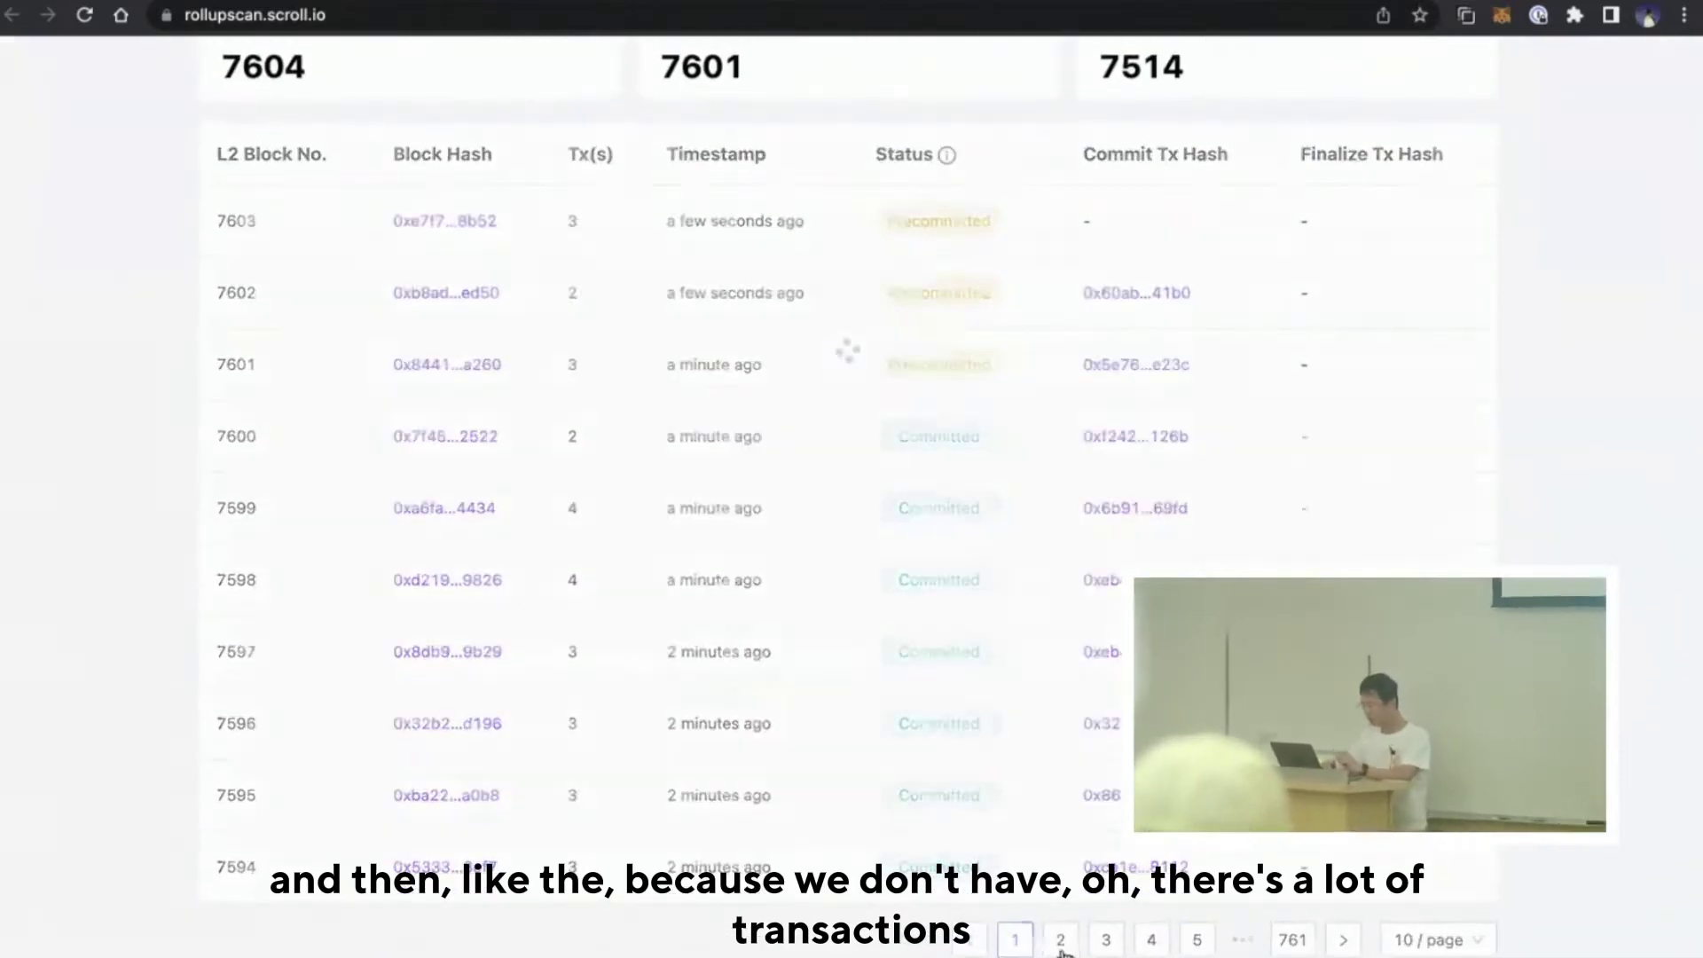
pyautogui.click(1106, 942)
pyautogui.click(1152, 943)
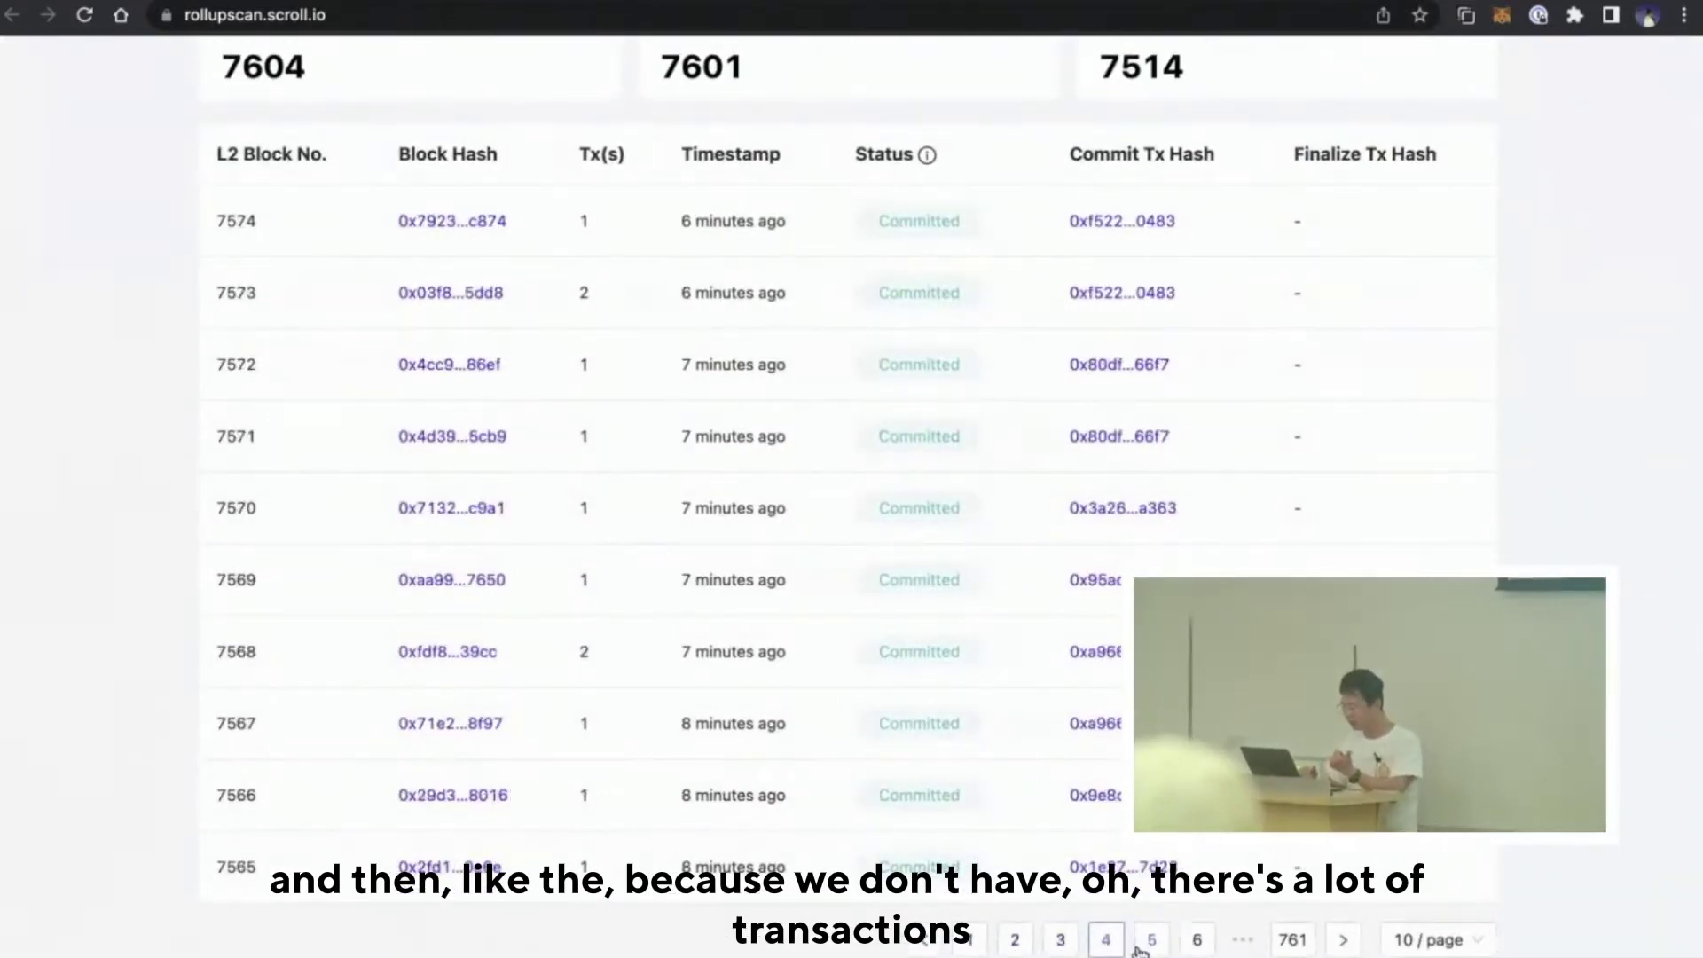
pyautogui.click(1164, 946)
pyautogui.click(1165, 945)
pyautogui.click(1193, 942)
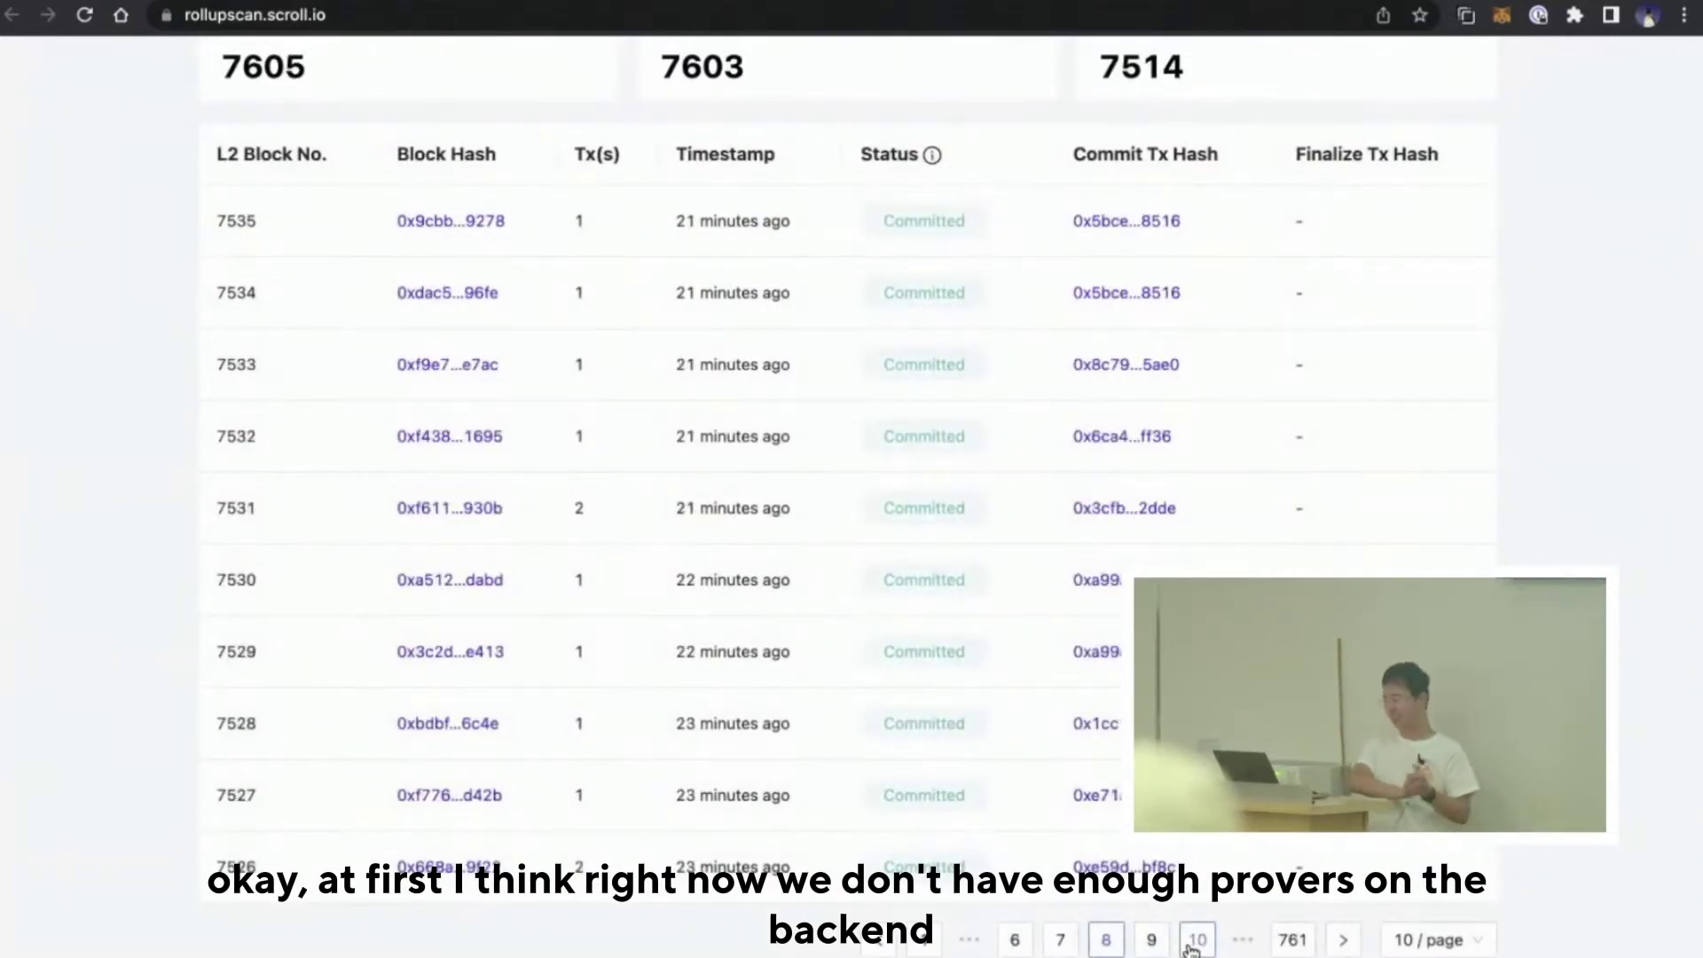
pyautogui.click(1193, 946)
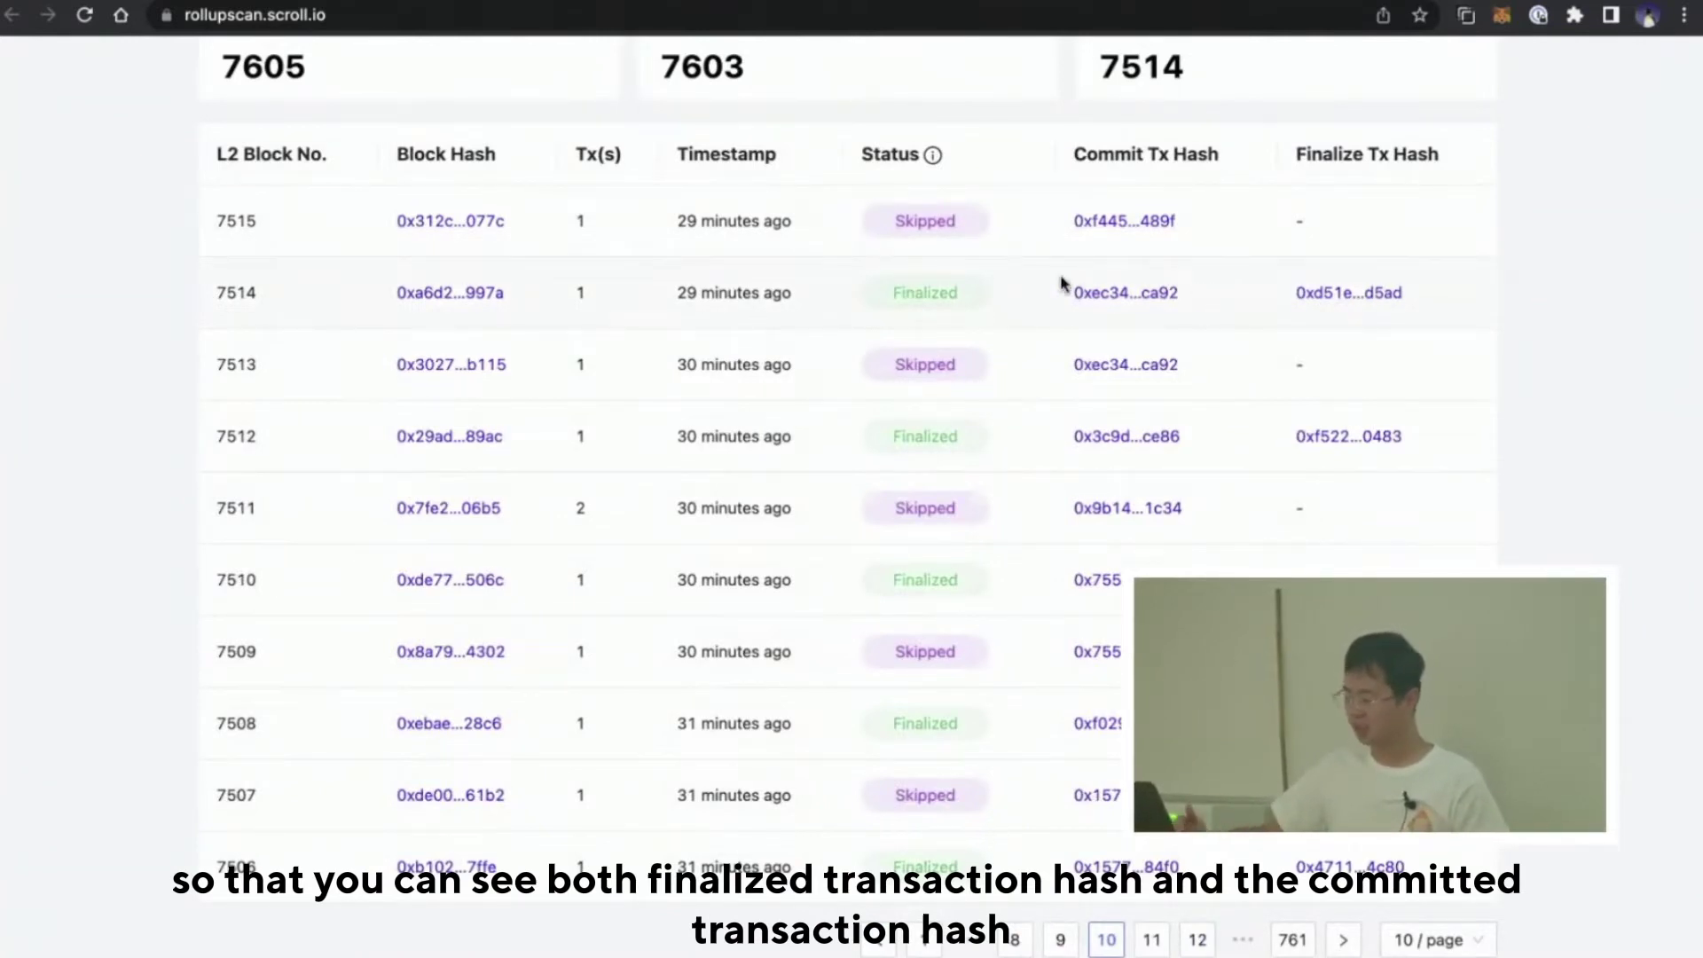
pyautogui.doubleClick(910, 293)
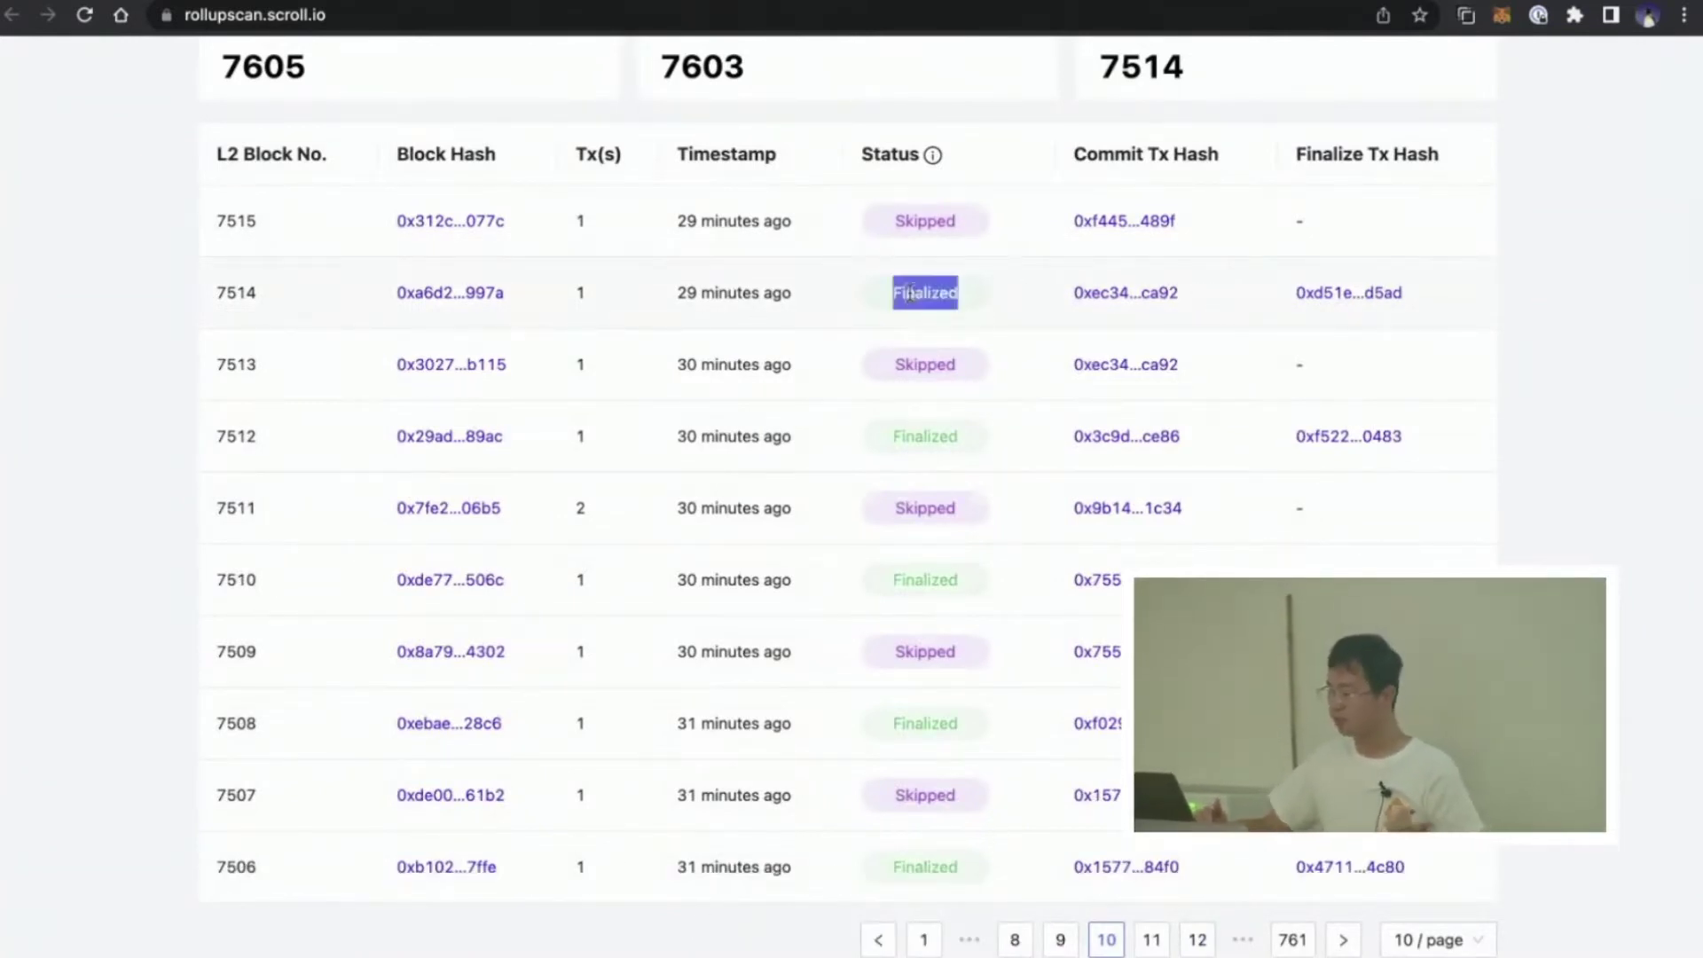
pyautogui.click(942, 295)
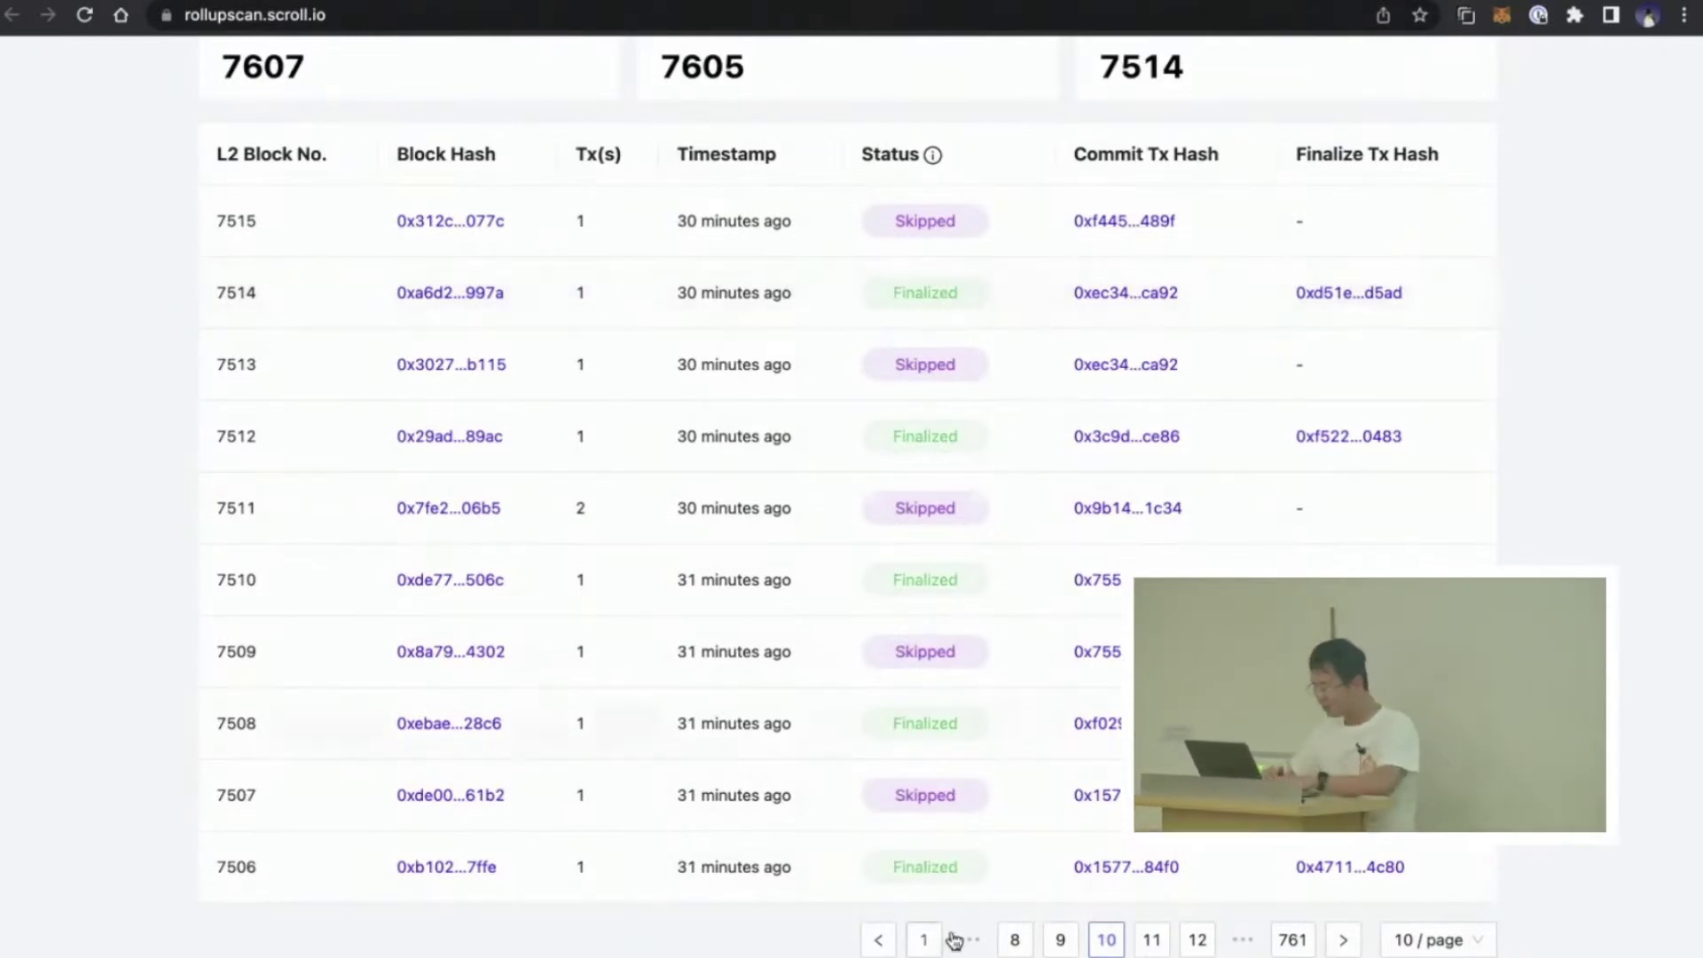
pyautogui.click(923, 940)
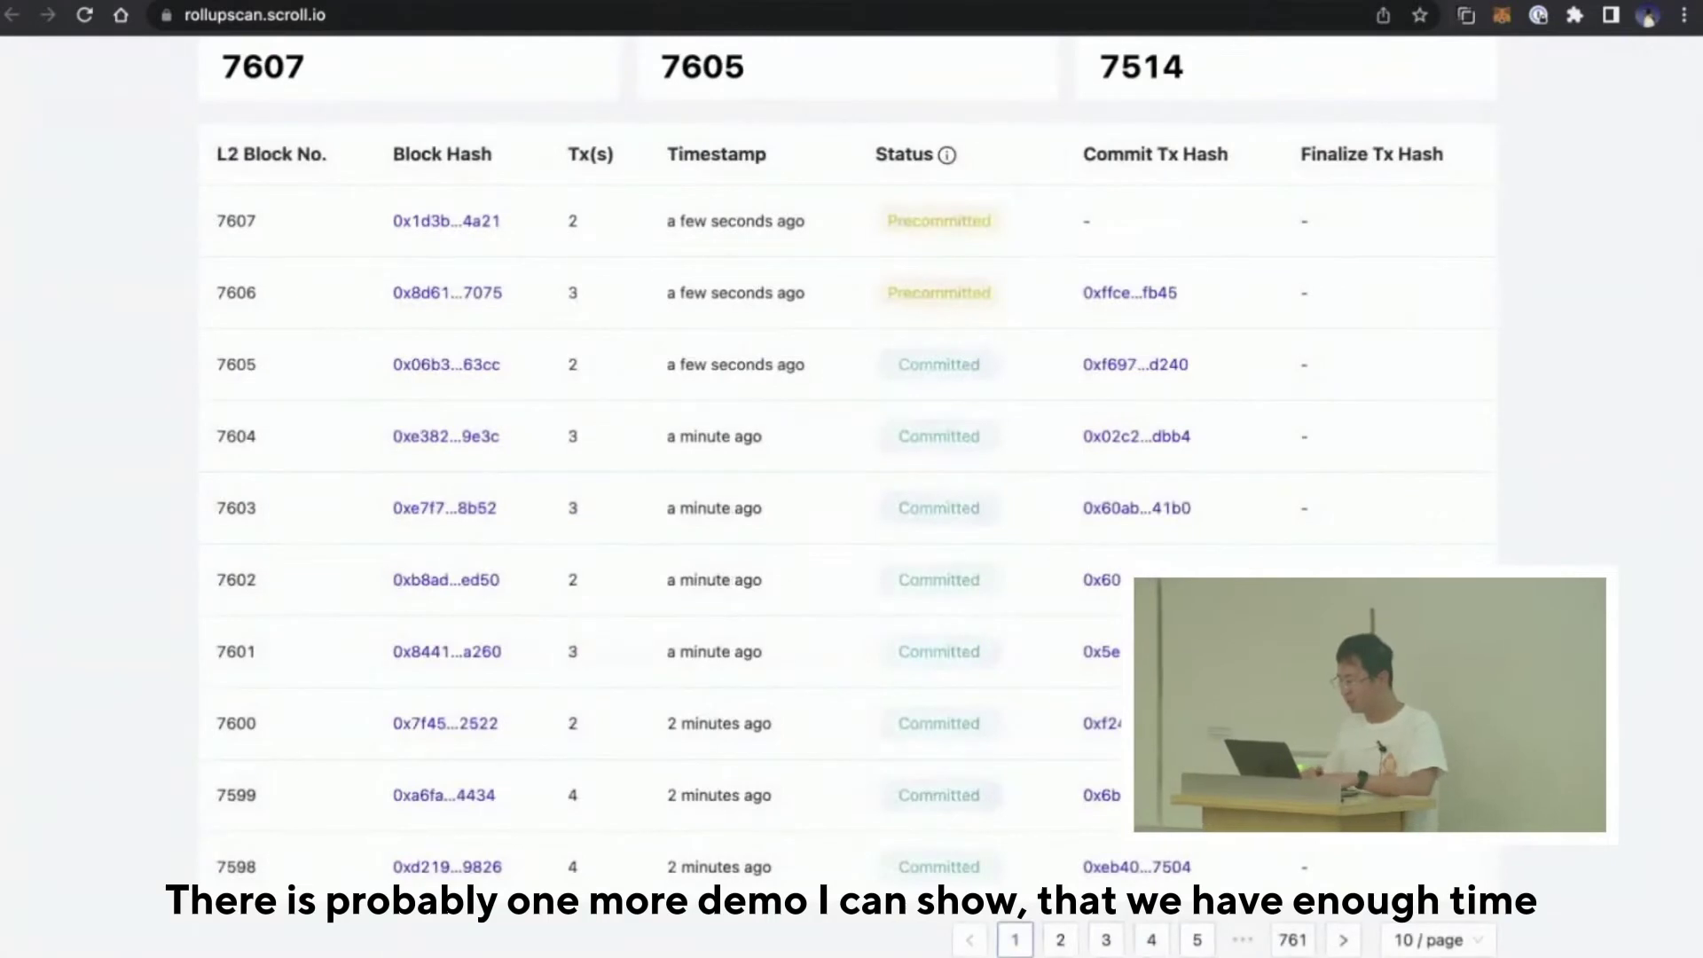
# Step: Cycle through the running apps via Cmd+Tab, ending on Visual Studio Code showing YourContract.sol
pyautogui.press('super+Tab')
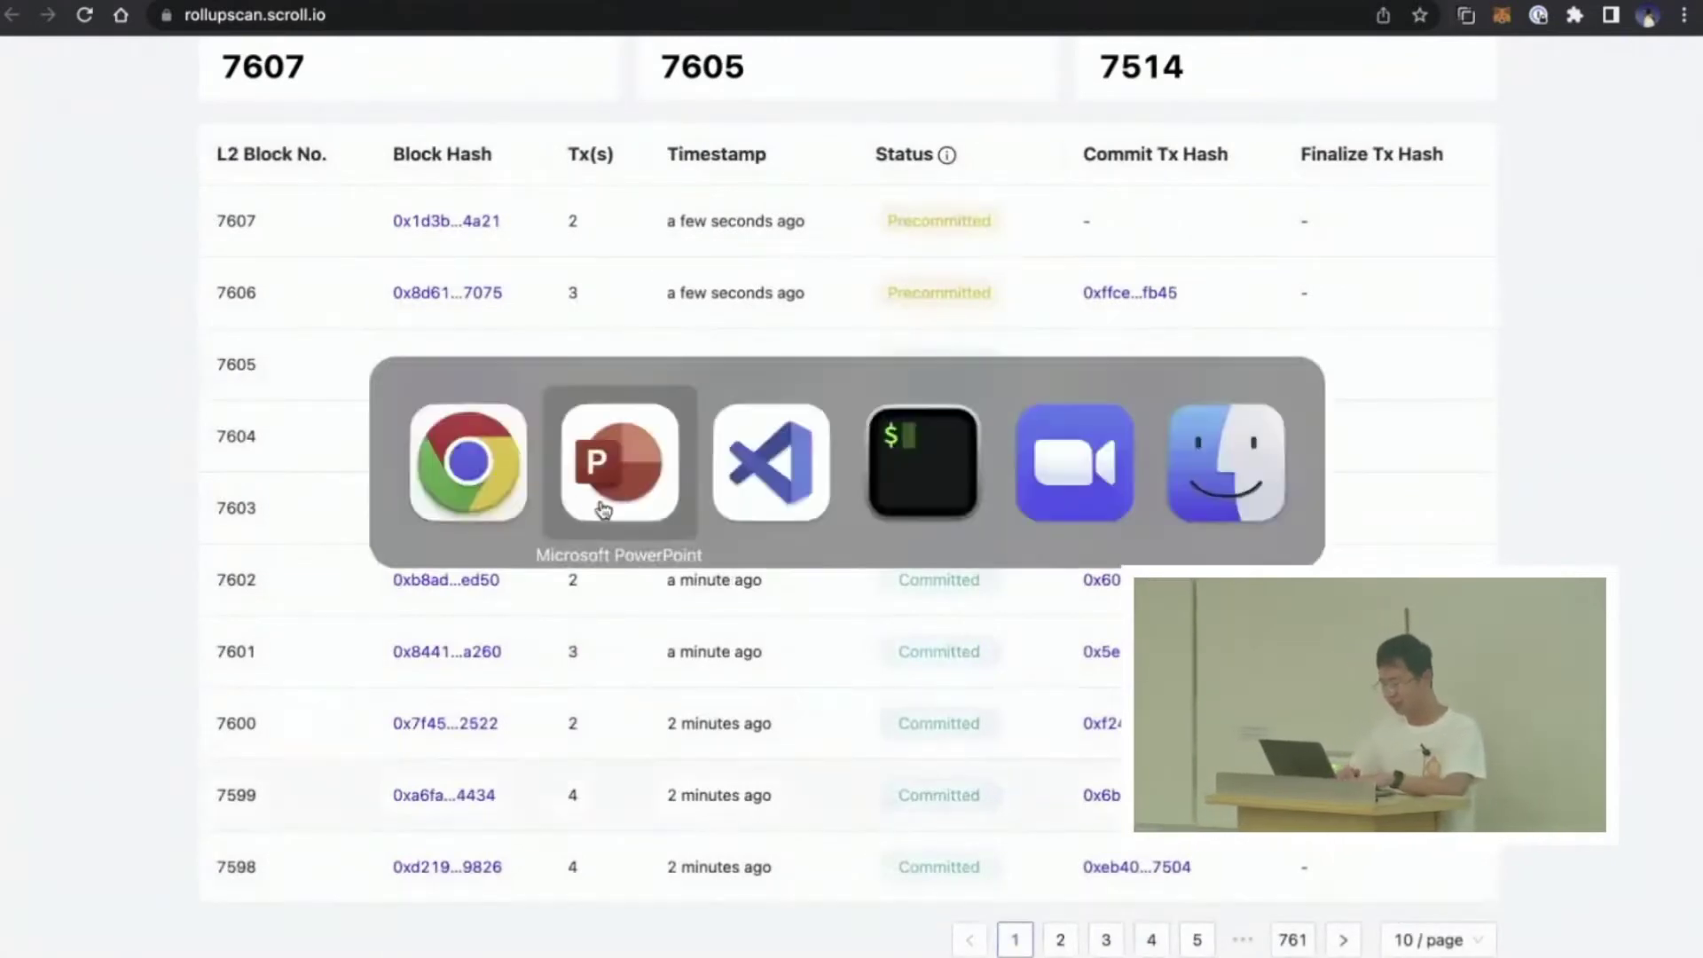
pyautogui.press('Escape')
pyautogui.press('super+Tab')
pyautogui.press('super+Tab')
pyautogui.press('super+Tab')
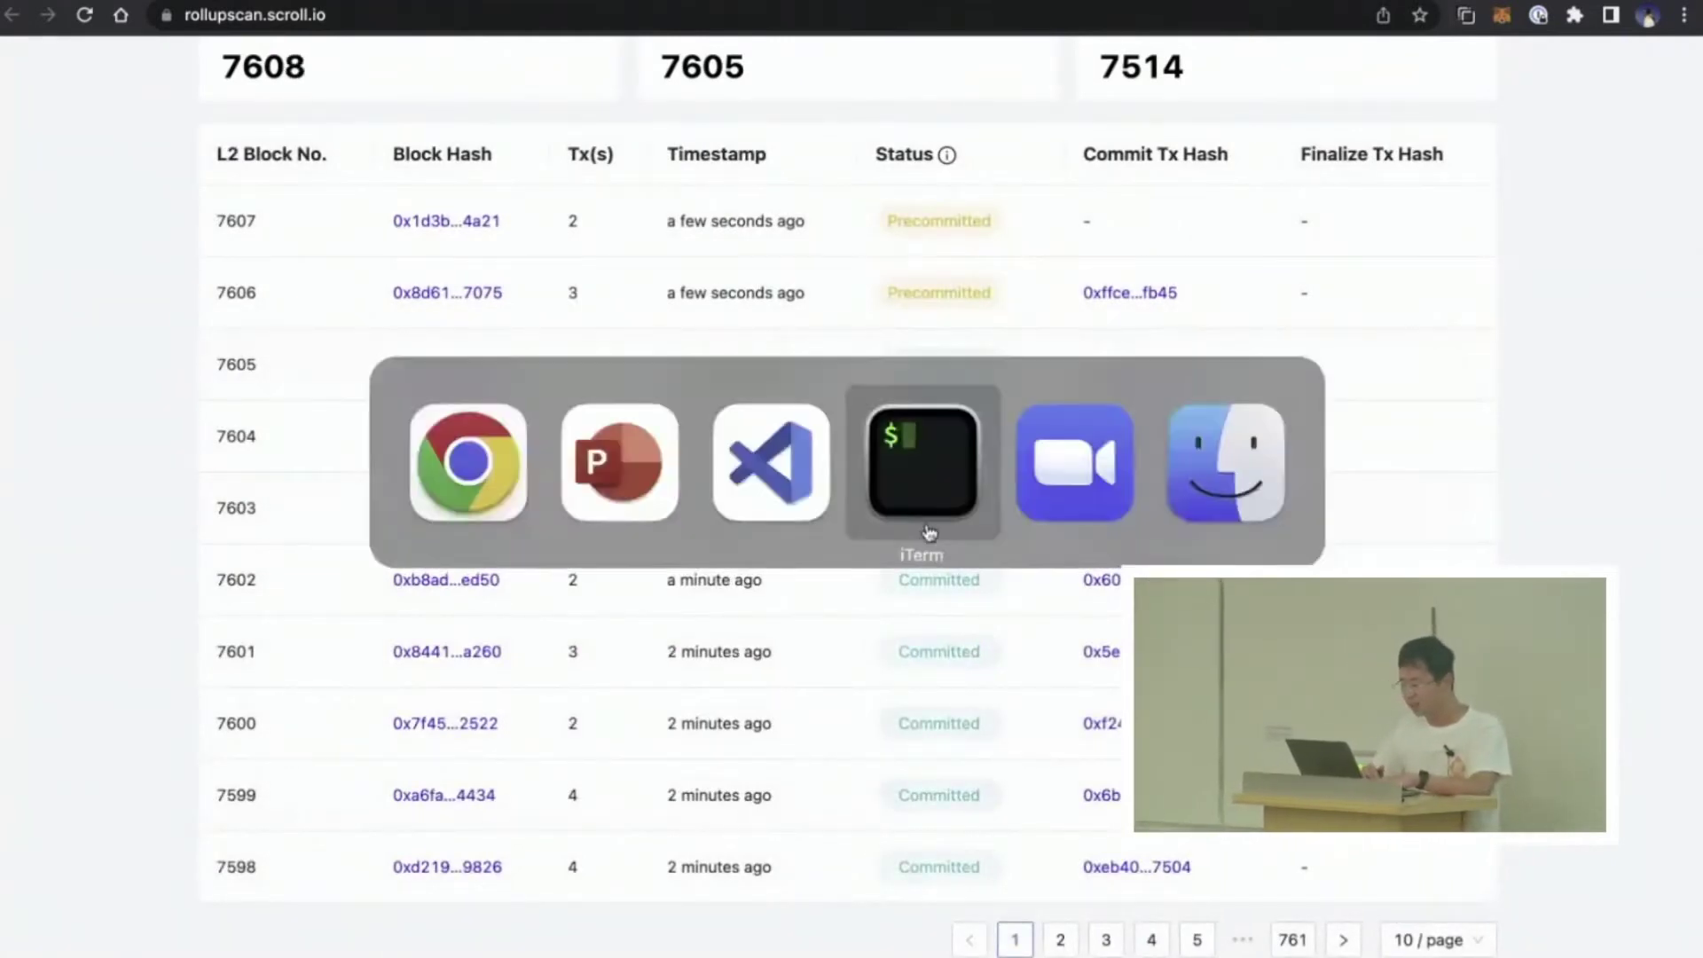
pyautogui.press('super+Tab')
pyautogui.click(788, 508)
pyautogui.press('super+Tab')
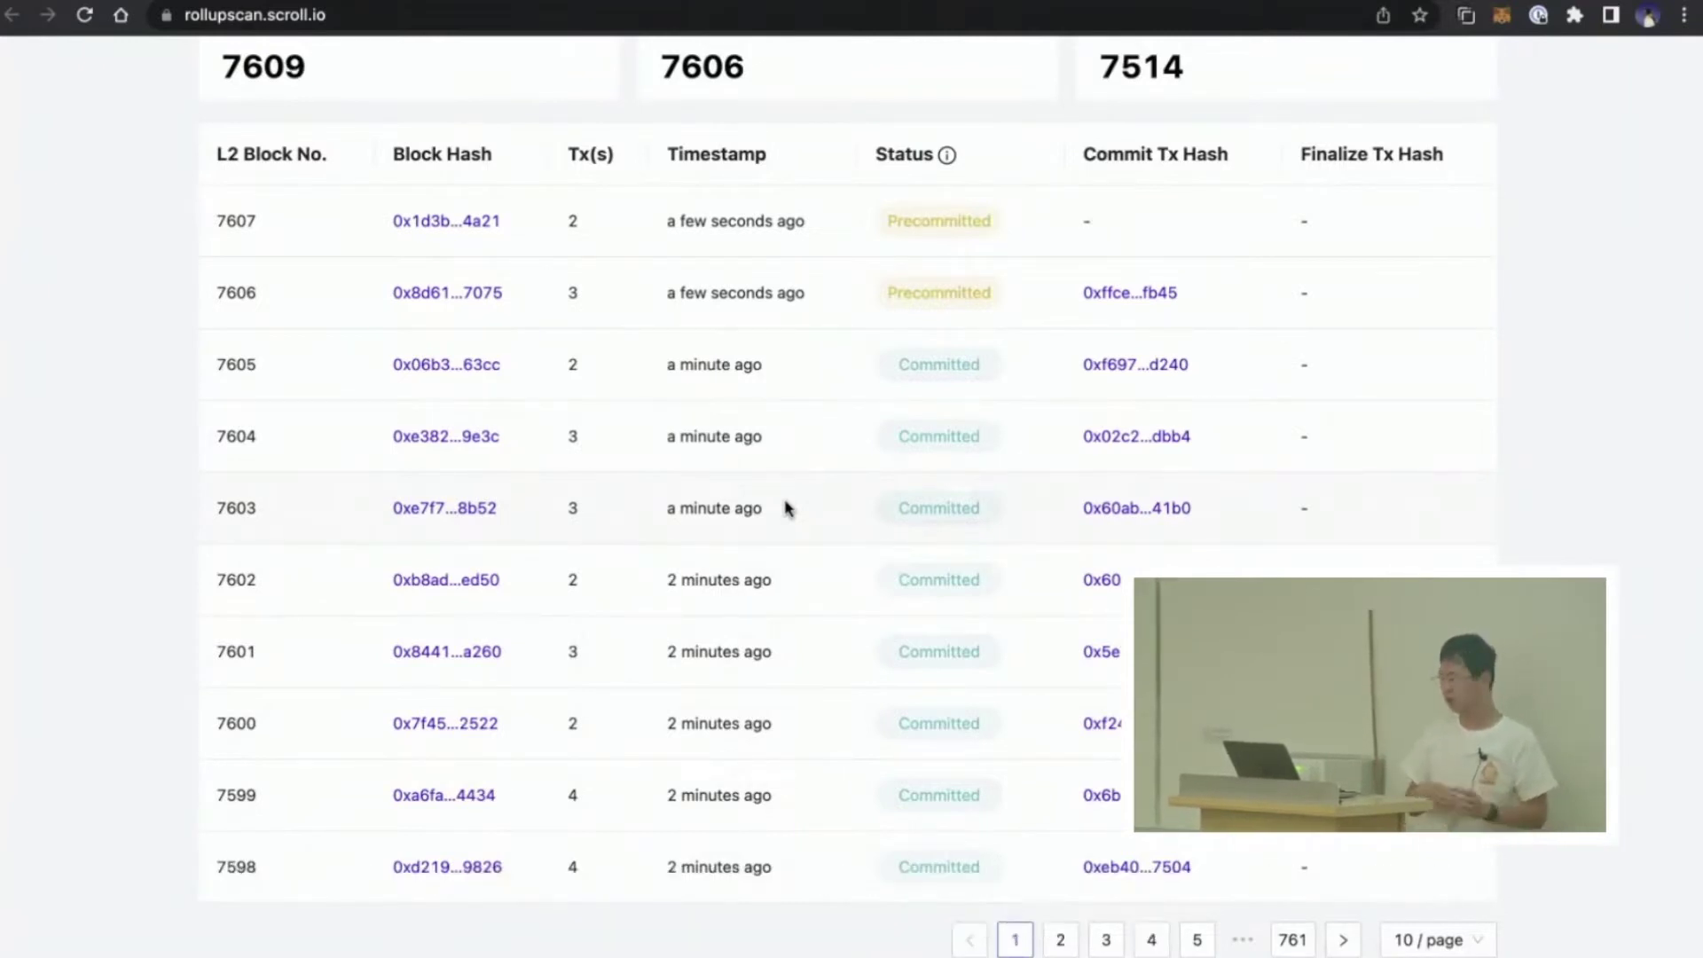
pyautogui.press('super+Tab')
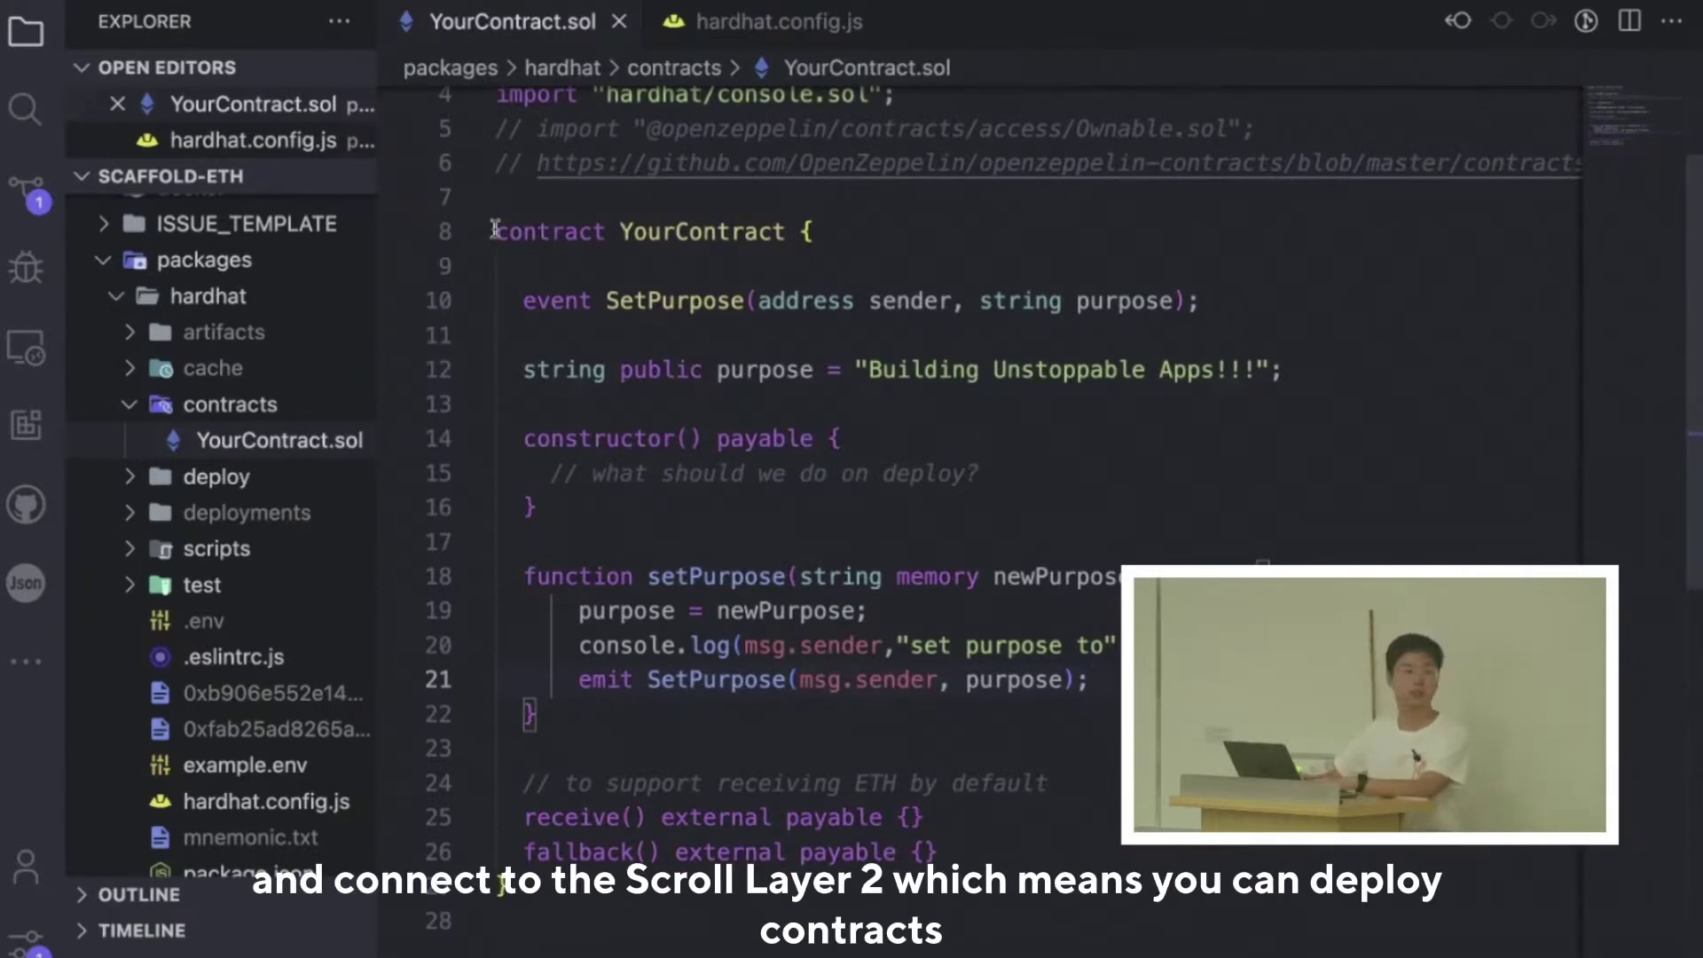
# Step: Start the scaffold-eth app with 'yarn start' and open its Debug Contracts page
pyautogui.press('super+Tab')
pyautogui.press('super+Tab')
pyautogui.press('super+Tab')
pyautogui.press('super+Tab')
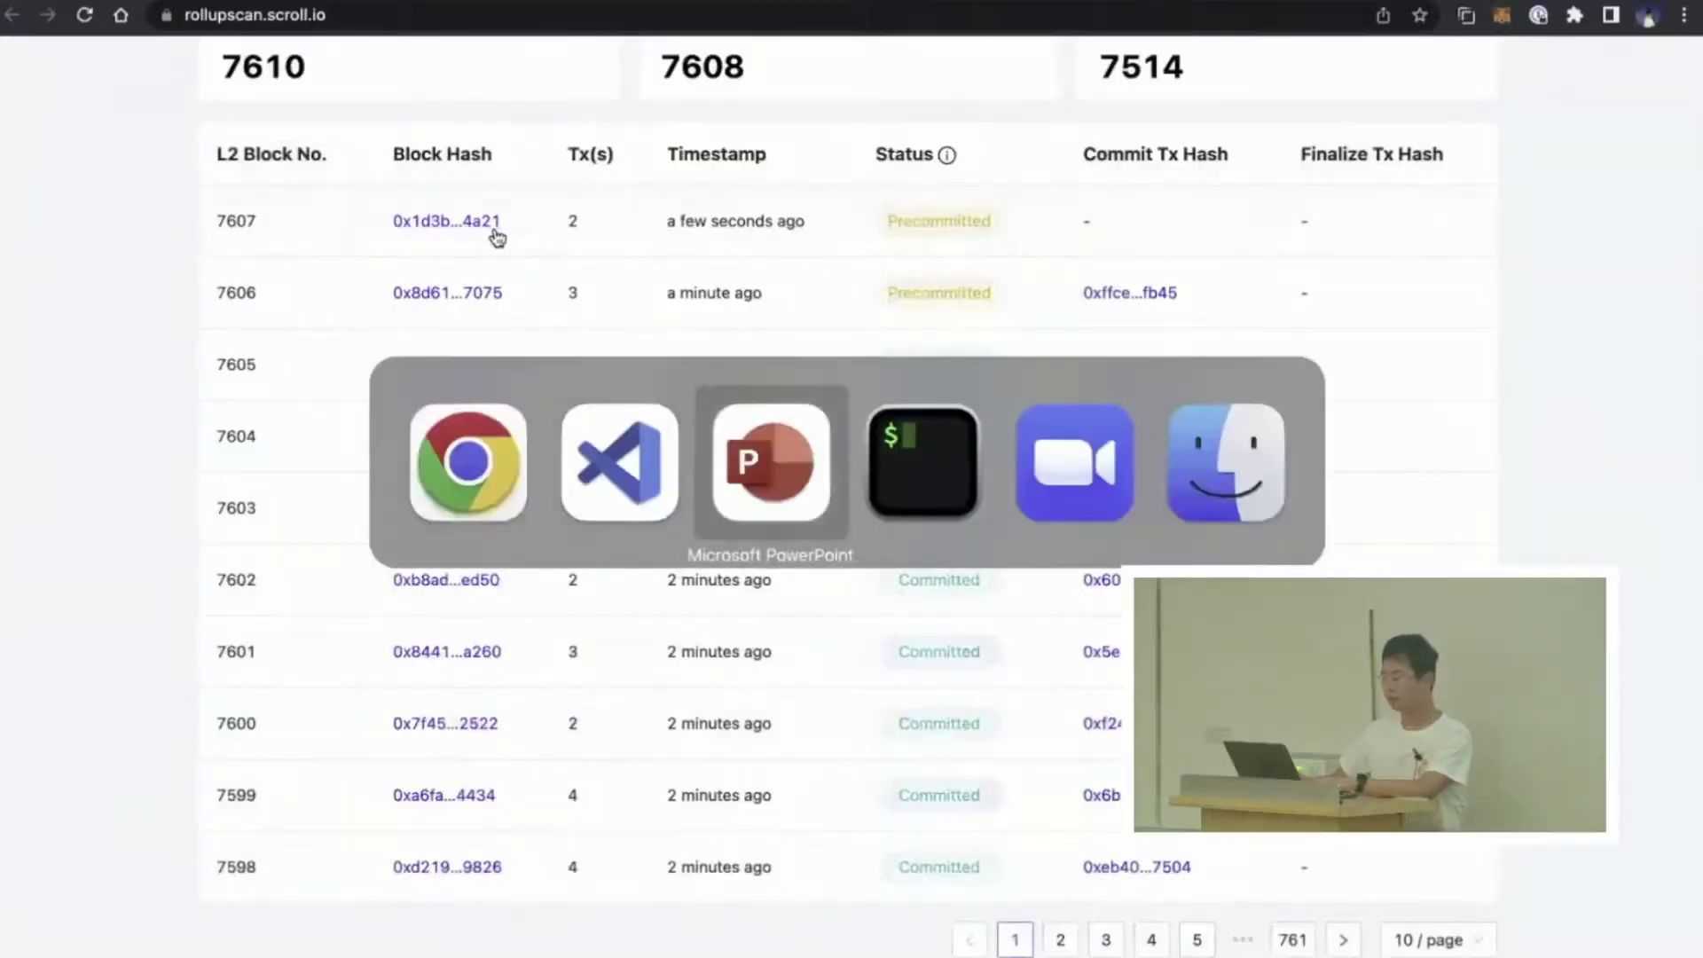
pyautogui.write('yarn start')
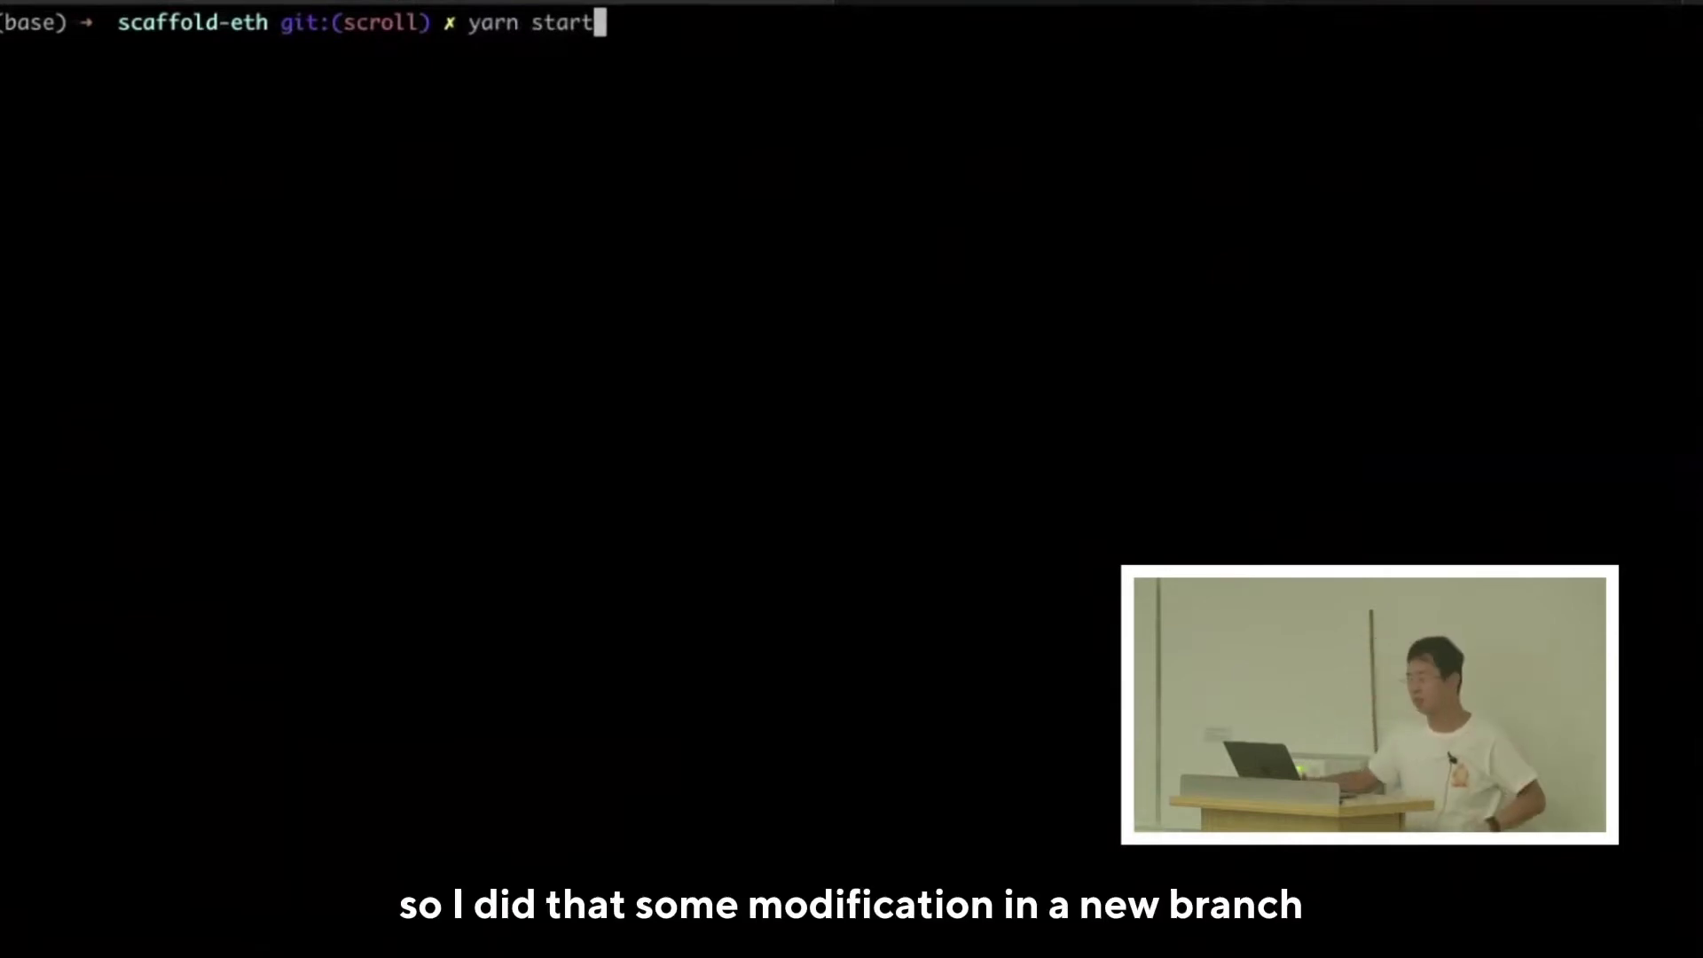
pyautogui.press('Return')
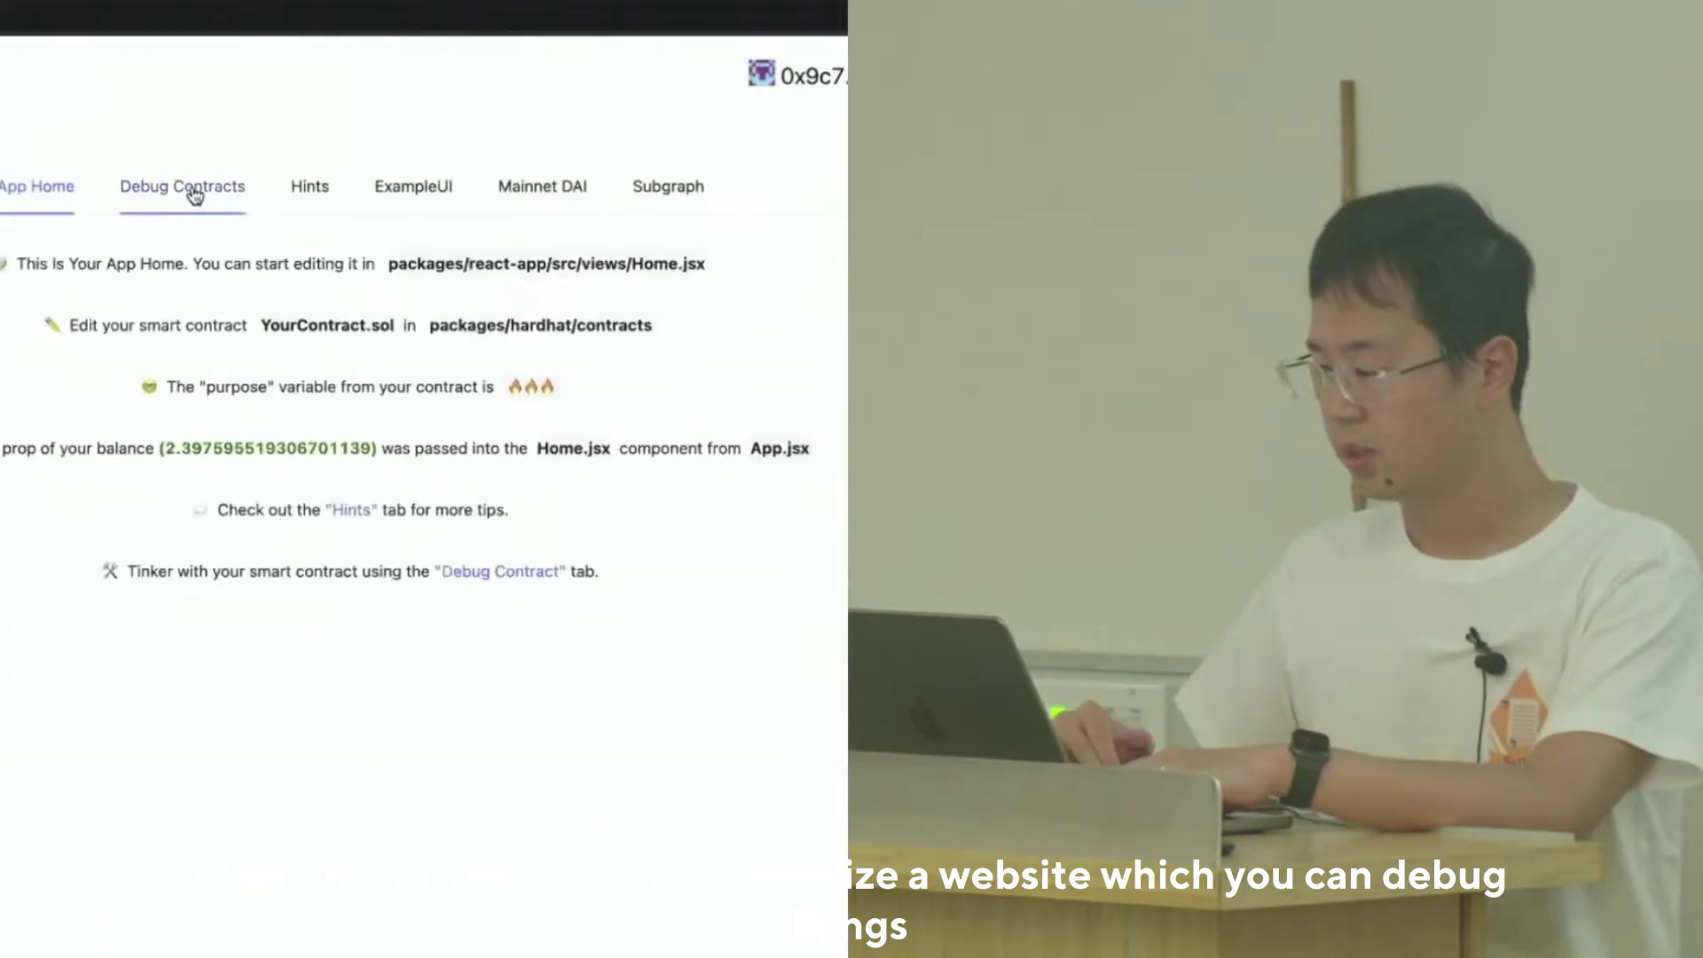
pyautogui.click(195, 195)
# Step: Back in the terminal, clear the output and begin typing the 'yarn deploy' command
pyautogui.press('super+Tab')
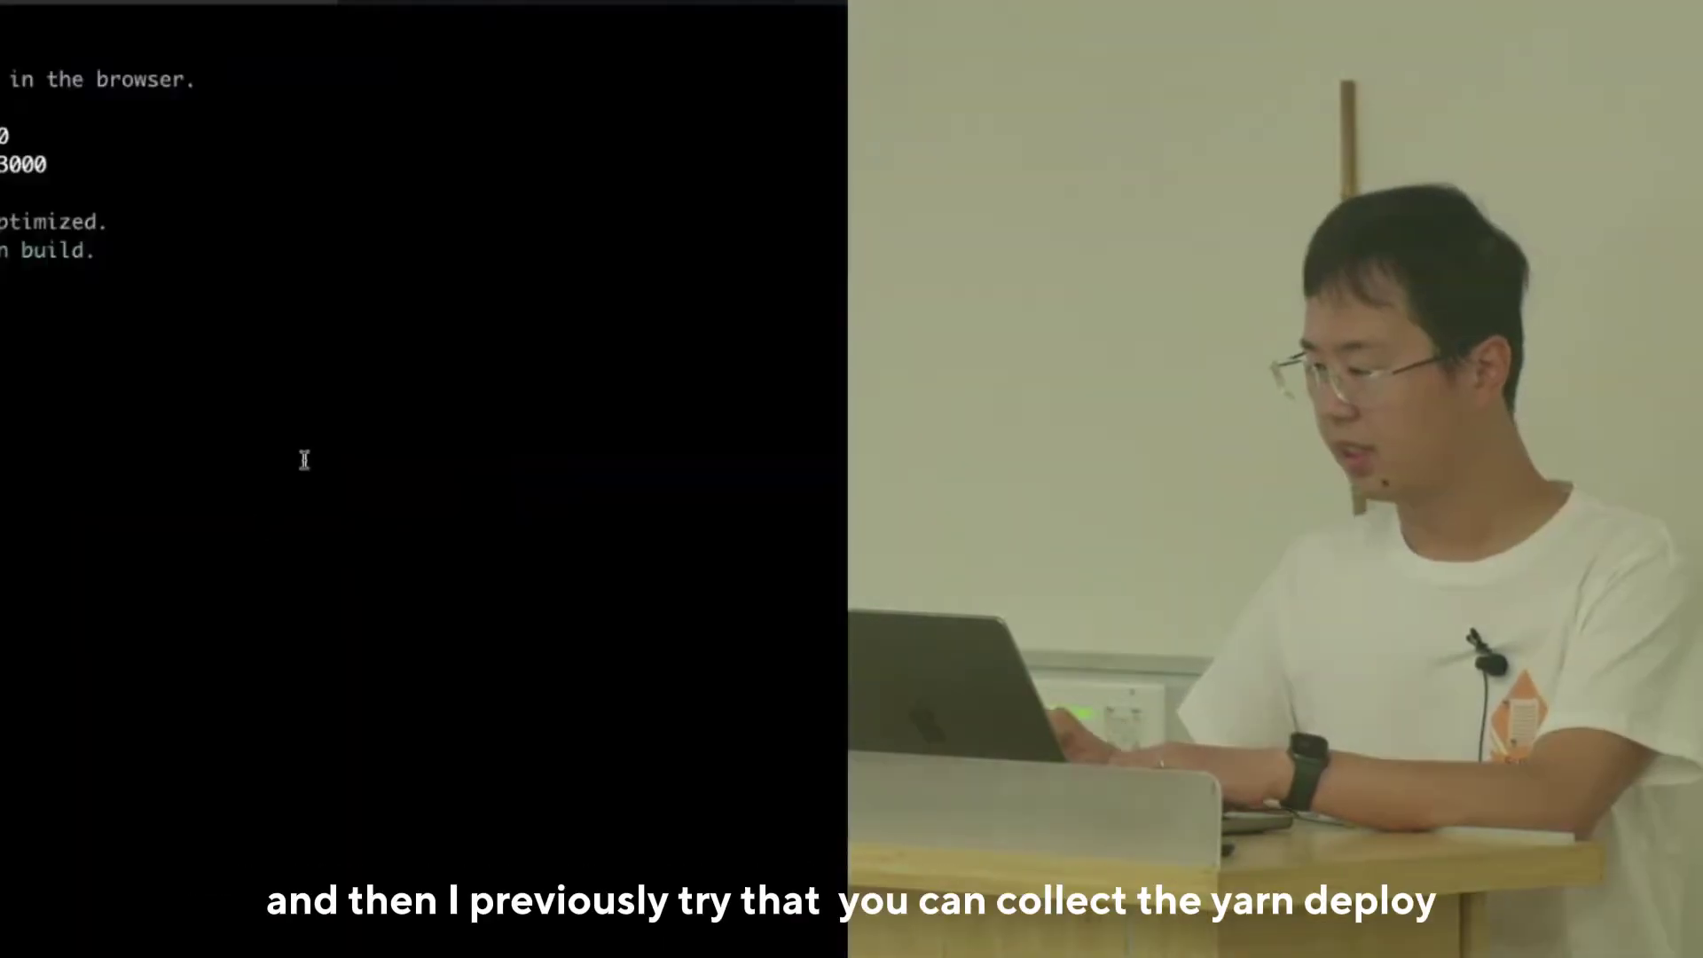
pyautogui.press('super+k')
pyautogui.write('yarn dj')
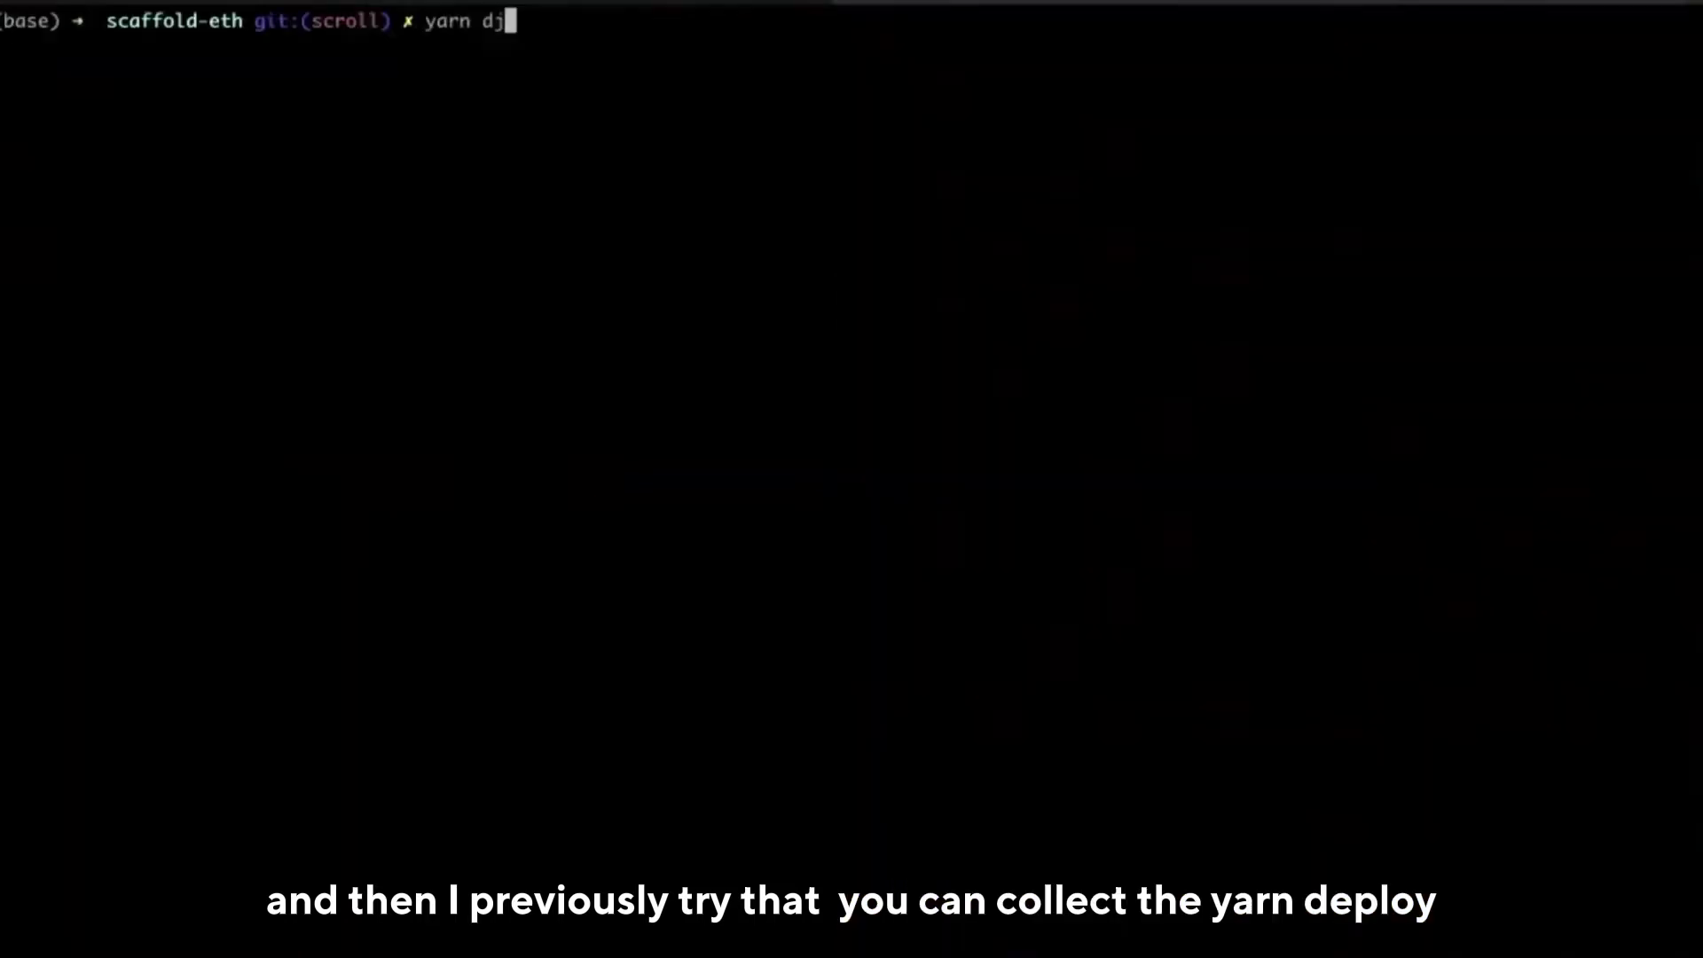
pyautogui.press('BackSpace')
# Step: Finish typing 'yarn deploy', then review YourContract.sol's purpose variable and setPurpose function
pyautogui.write('eploy')
pyautogui.press('super+Tab')
pyautogui.press('super+Tab')
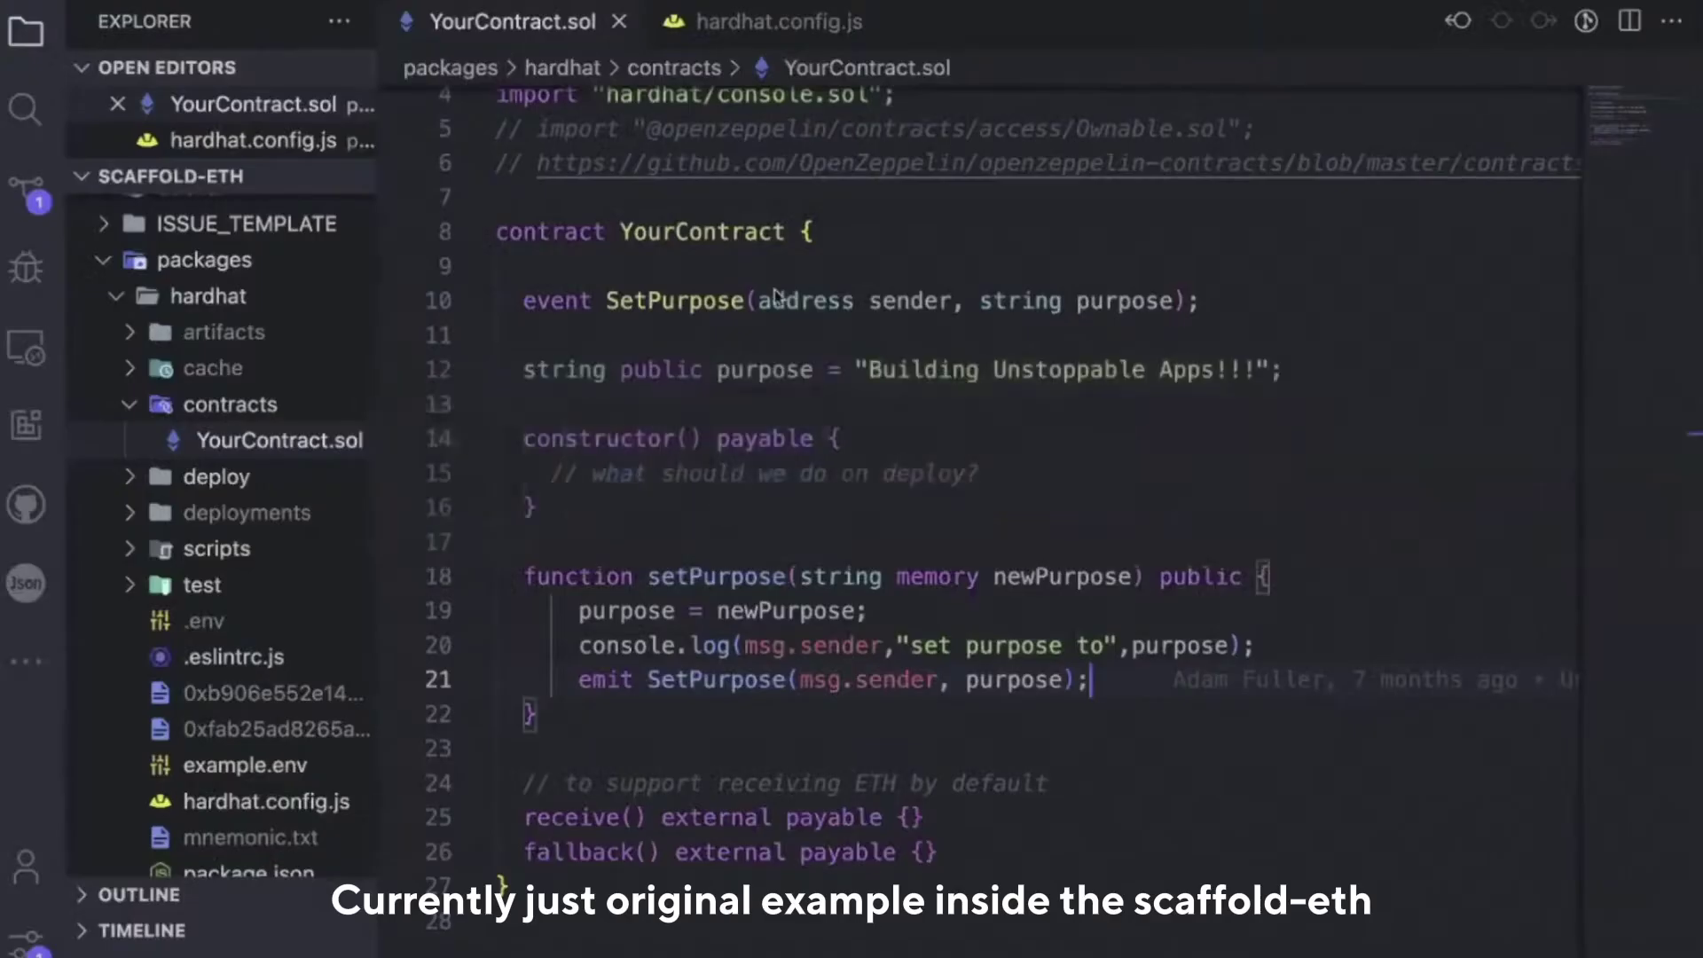
pyautogui.moveTo(763, 339); pyautogui.dragTo(1003, 860)
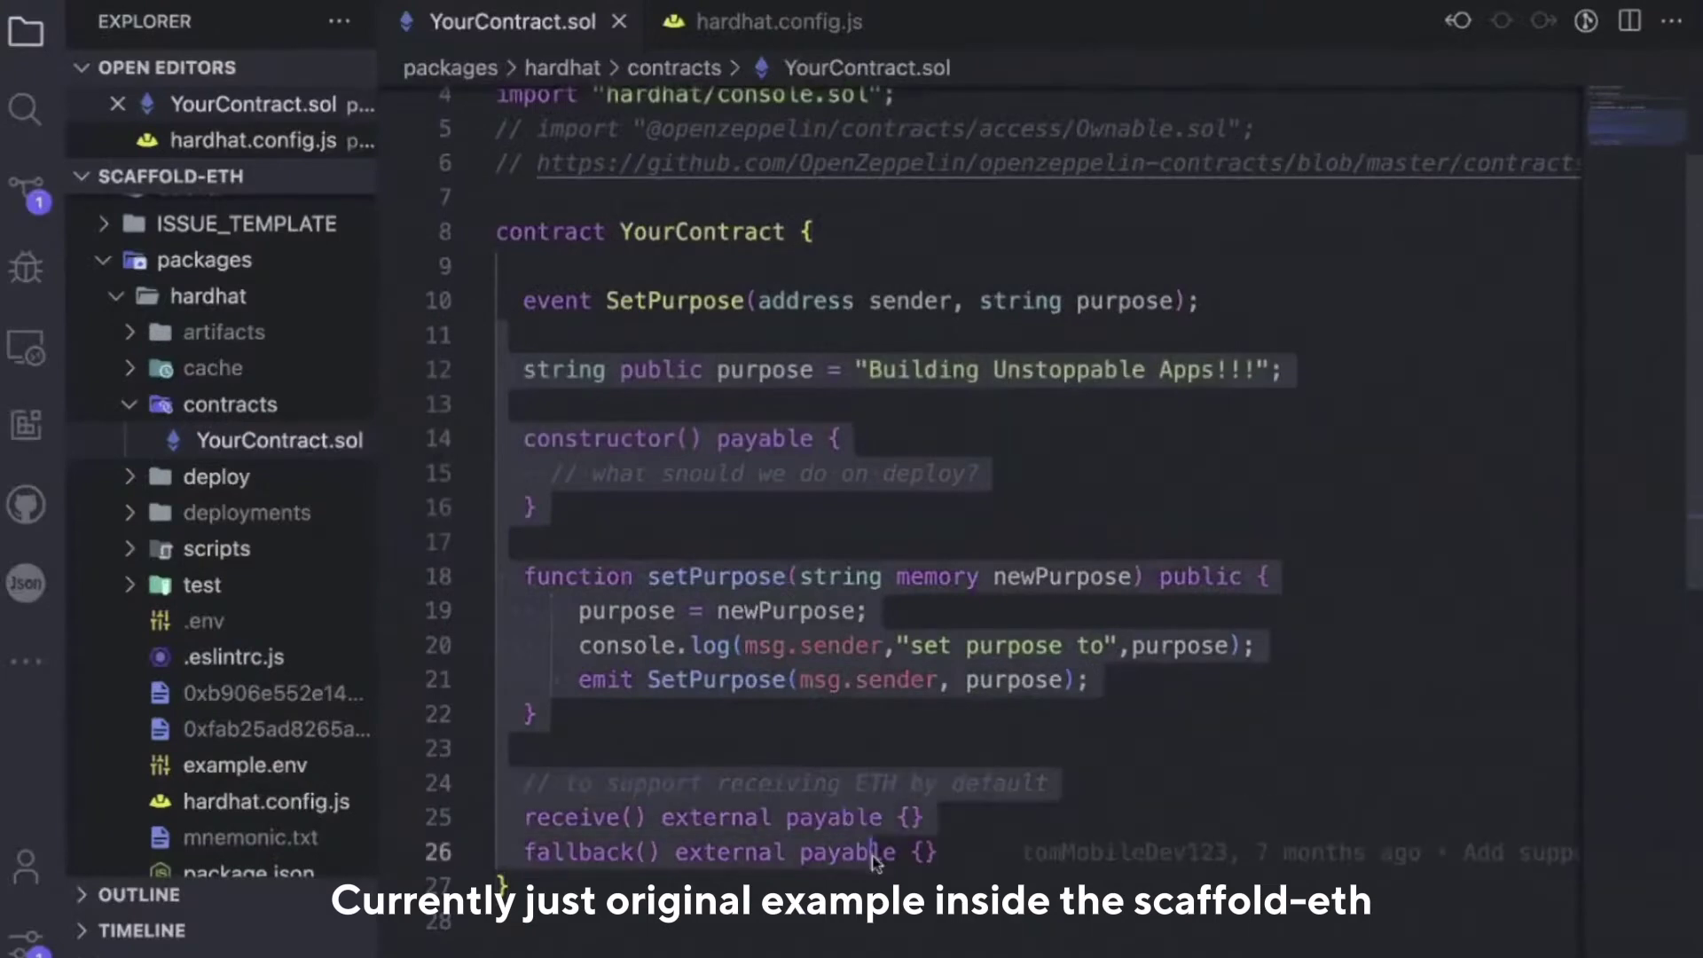
pyautogui.click(1004, 861)
pyautogui.scroll(3, 1008, 867)
pyautogui.scroll(-5, 1008, 868)
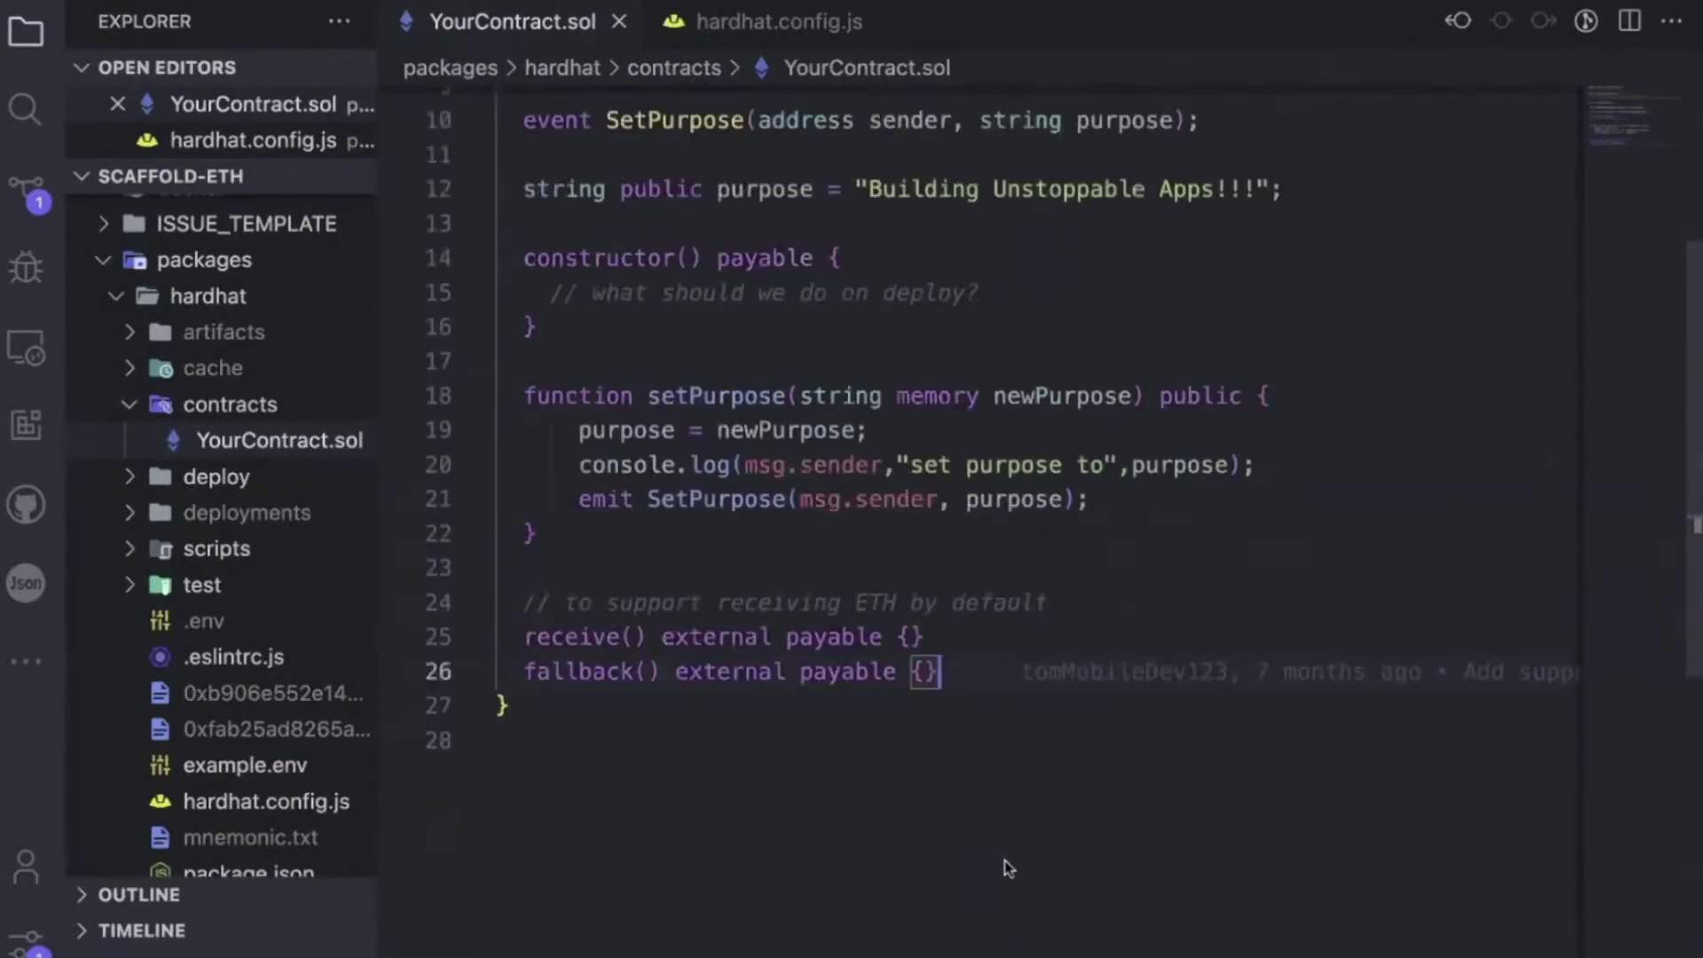
pyautogui.scroll(5, 1008, 868)
pyautogui.scroll(-5, 1008, 867)
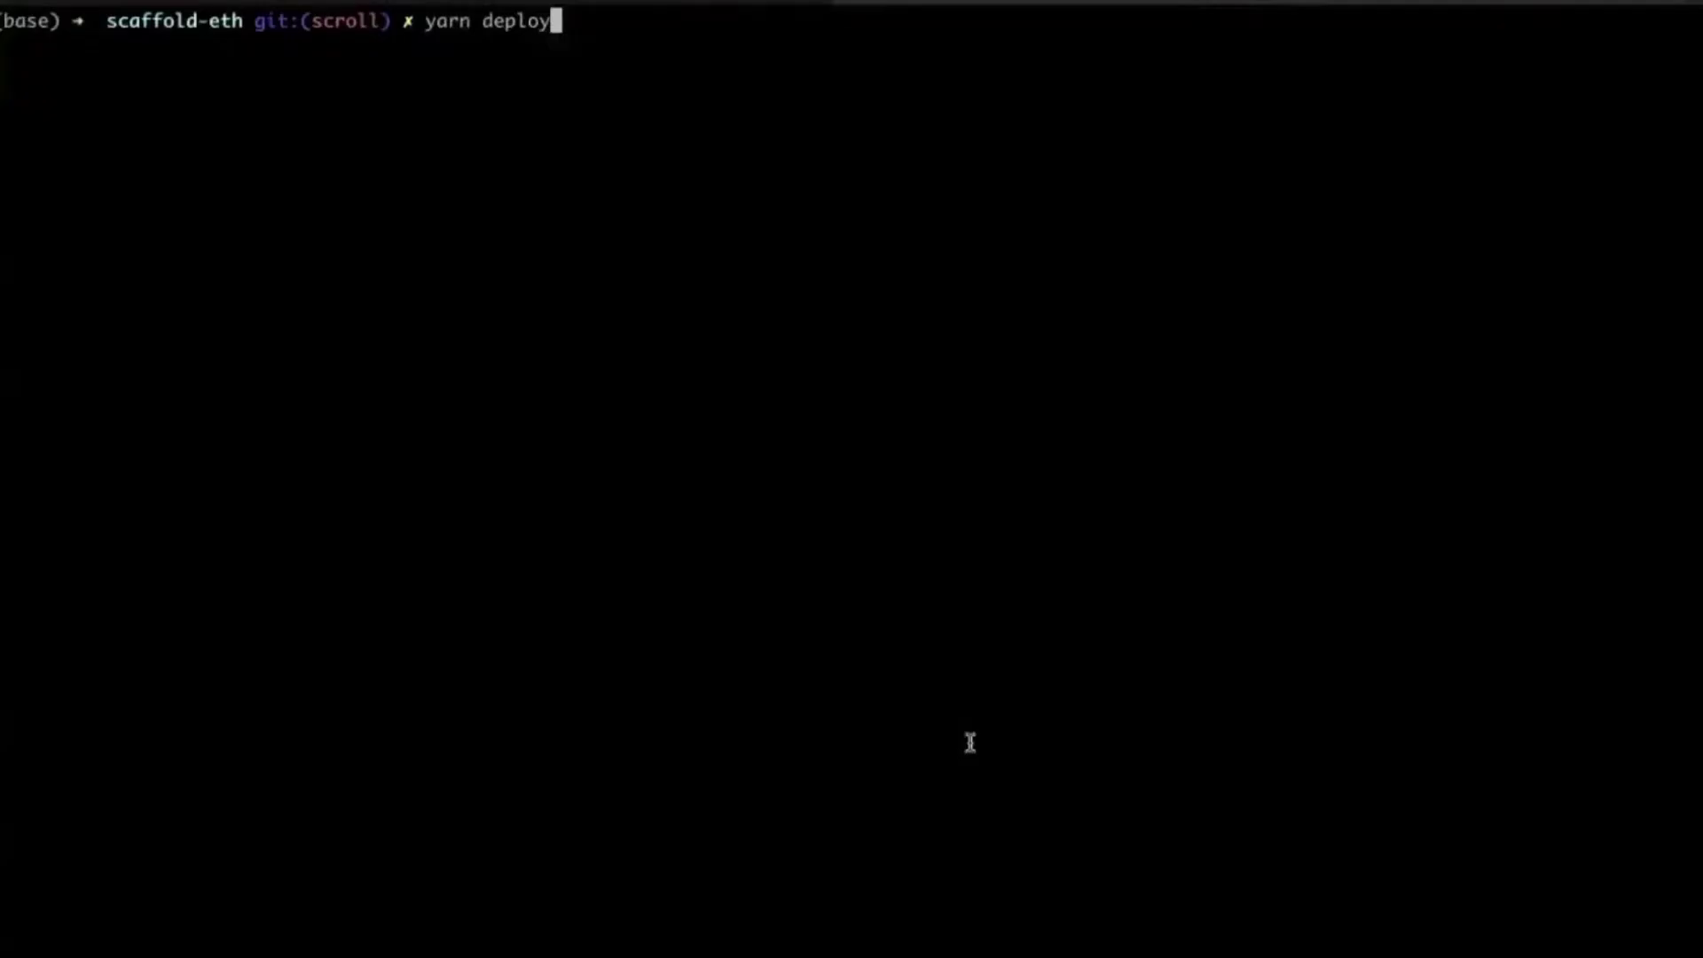
# Step: Run yarn deploy to put YourContract on Scroll L2 and select the deployment tx hash
pyautogui.press('Return')
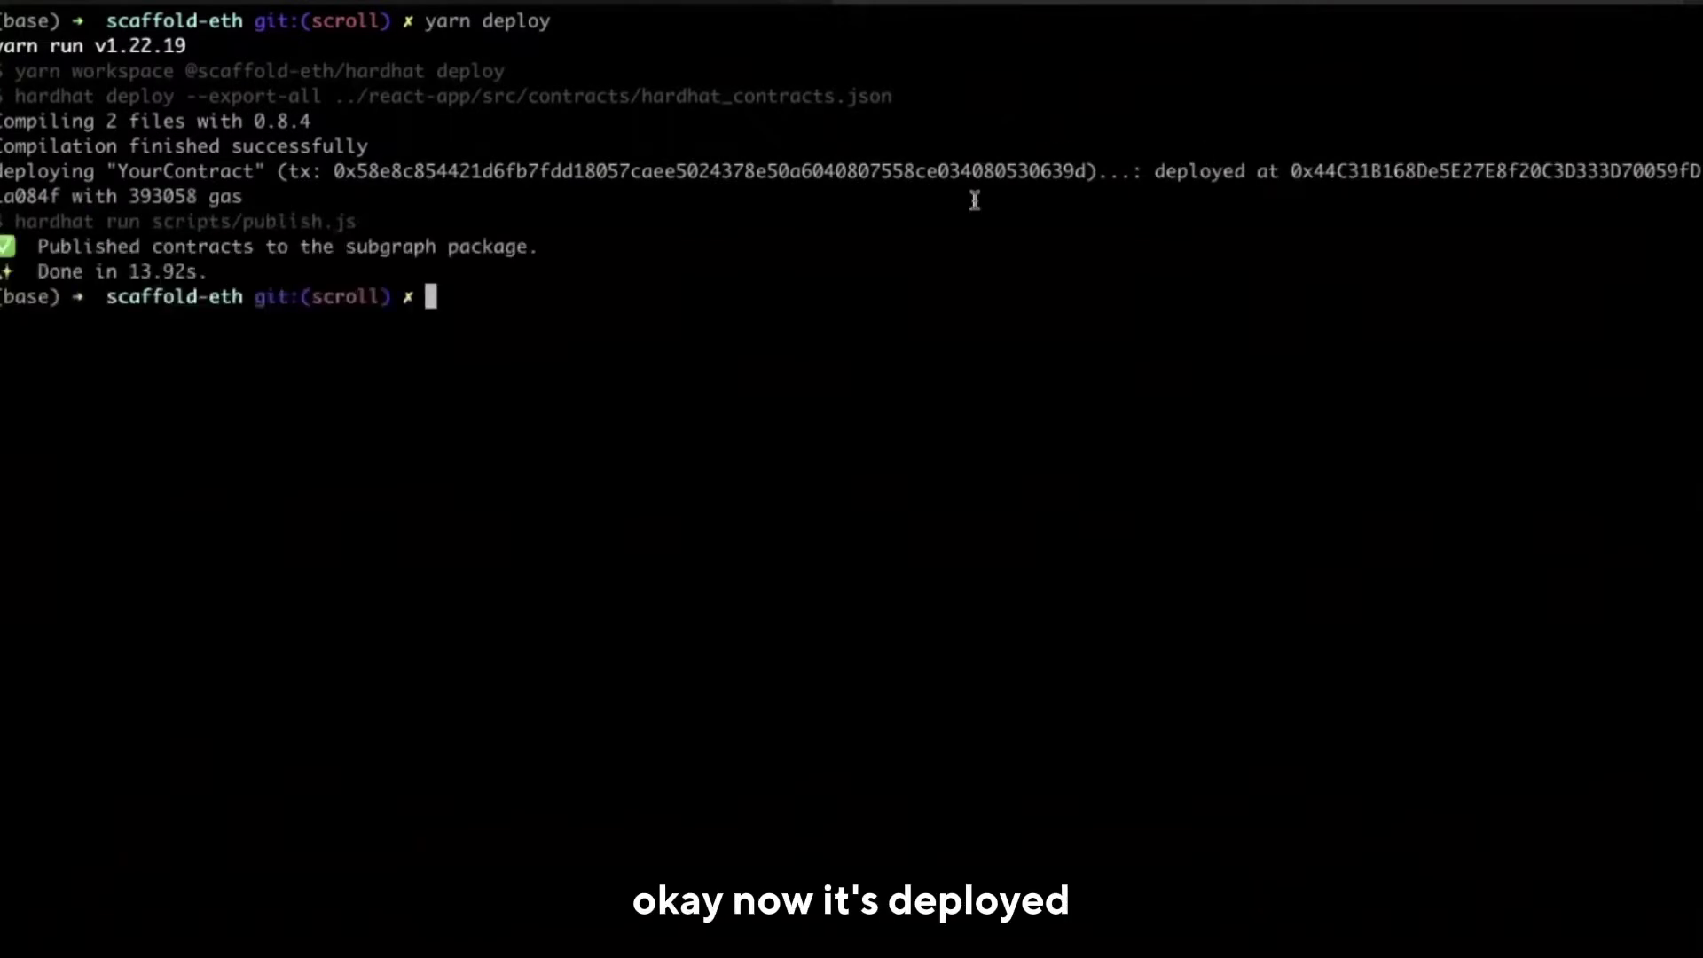
pyautogui.doubleClick(862, 171)
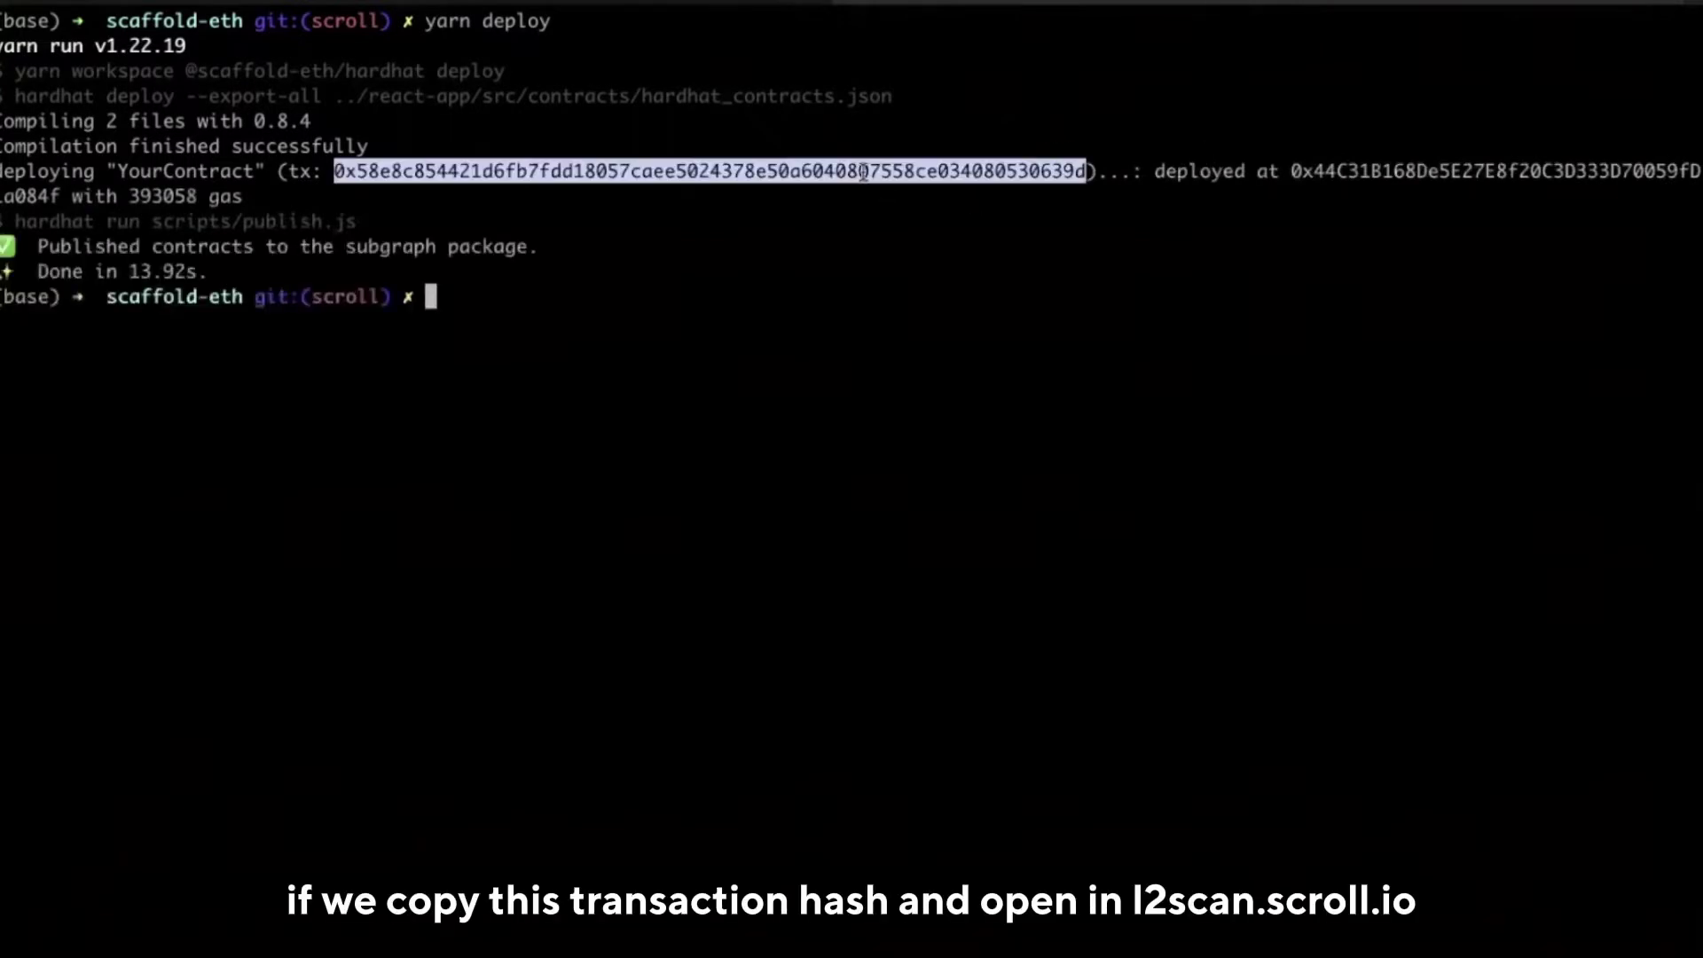
pyautogui.press('super+Tab')
pyautogui.press('super+Tab')
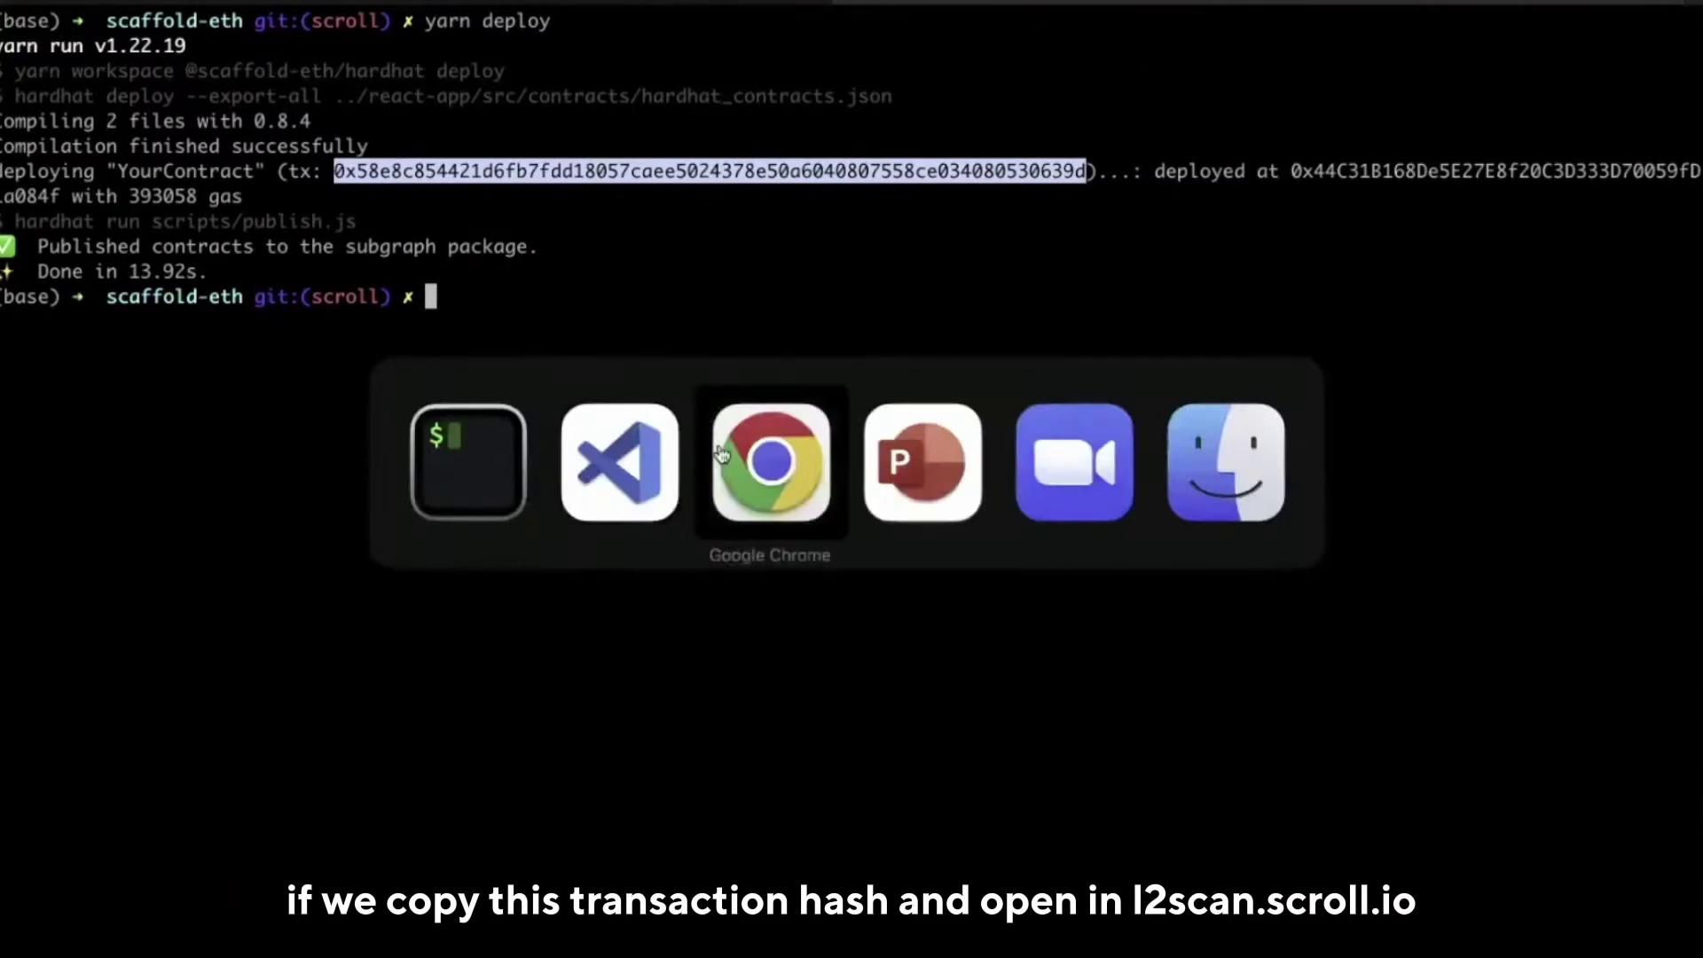
pyautogui.press('super+t')
# Step: Load l2scan.scroll.io and search it for the pasted deployment transaction hash
pyautogui.write('l2scan.scroll.io')
pyautogui.press('Return')
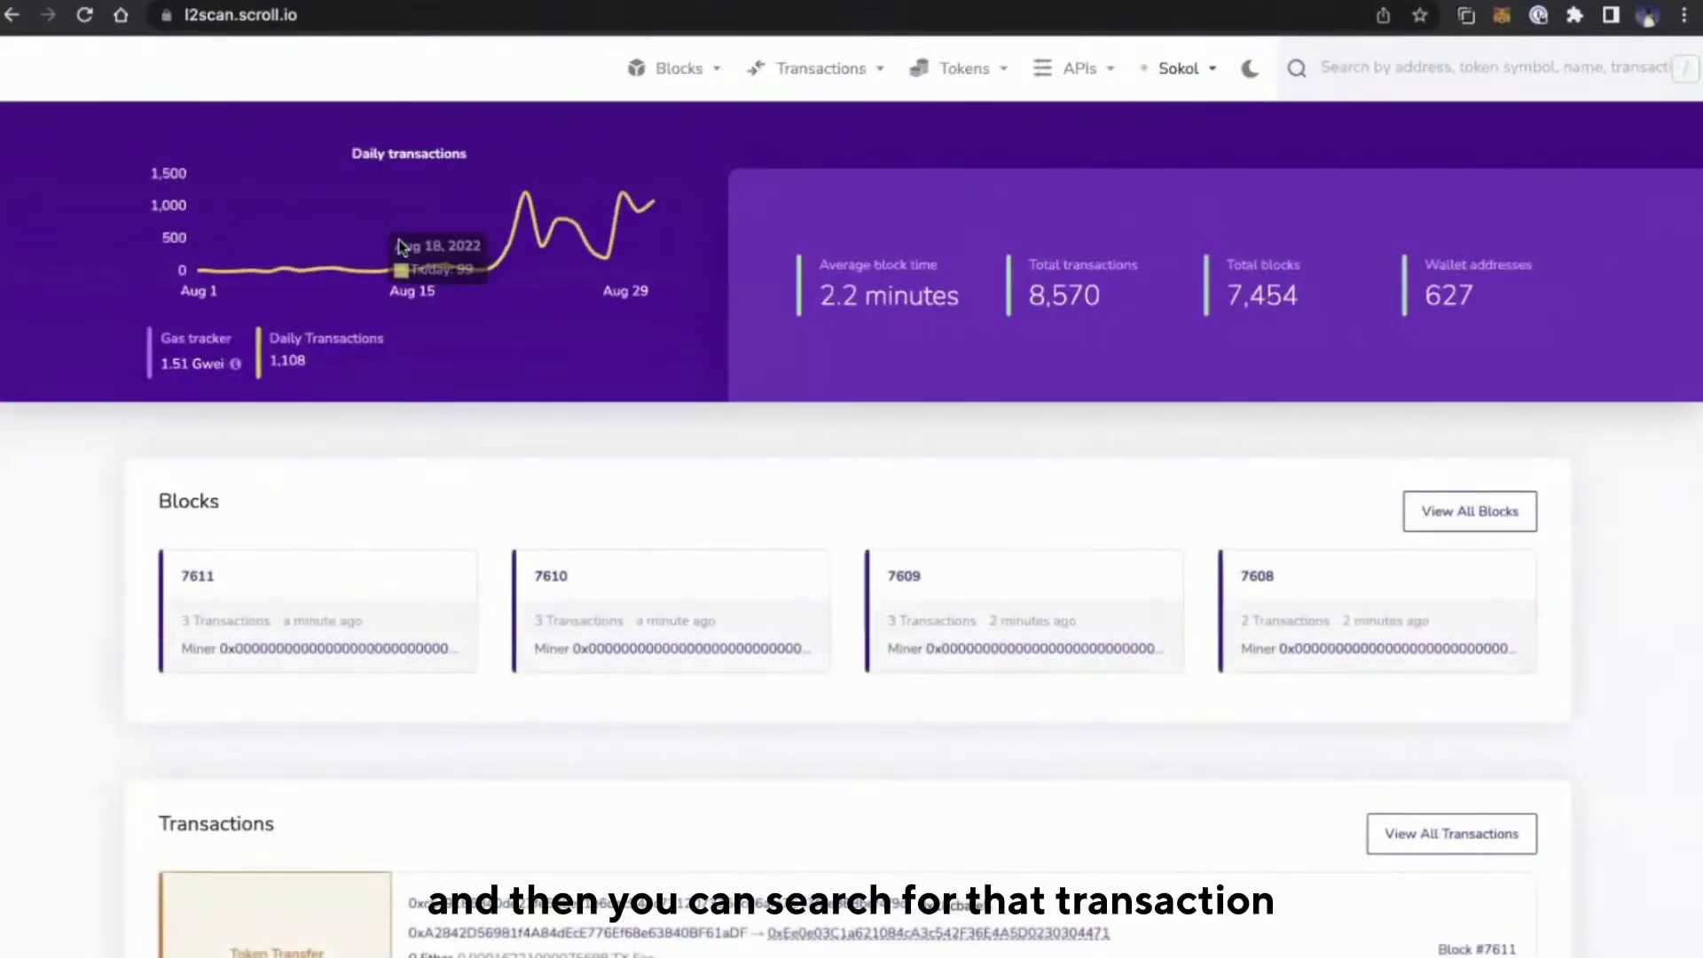
pyautogui.click(1379, 64)
pyautogui.press('super+v')
pyautogui.press('Return')
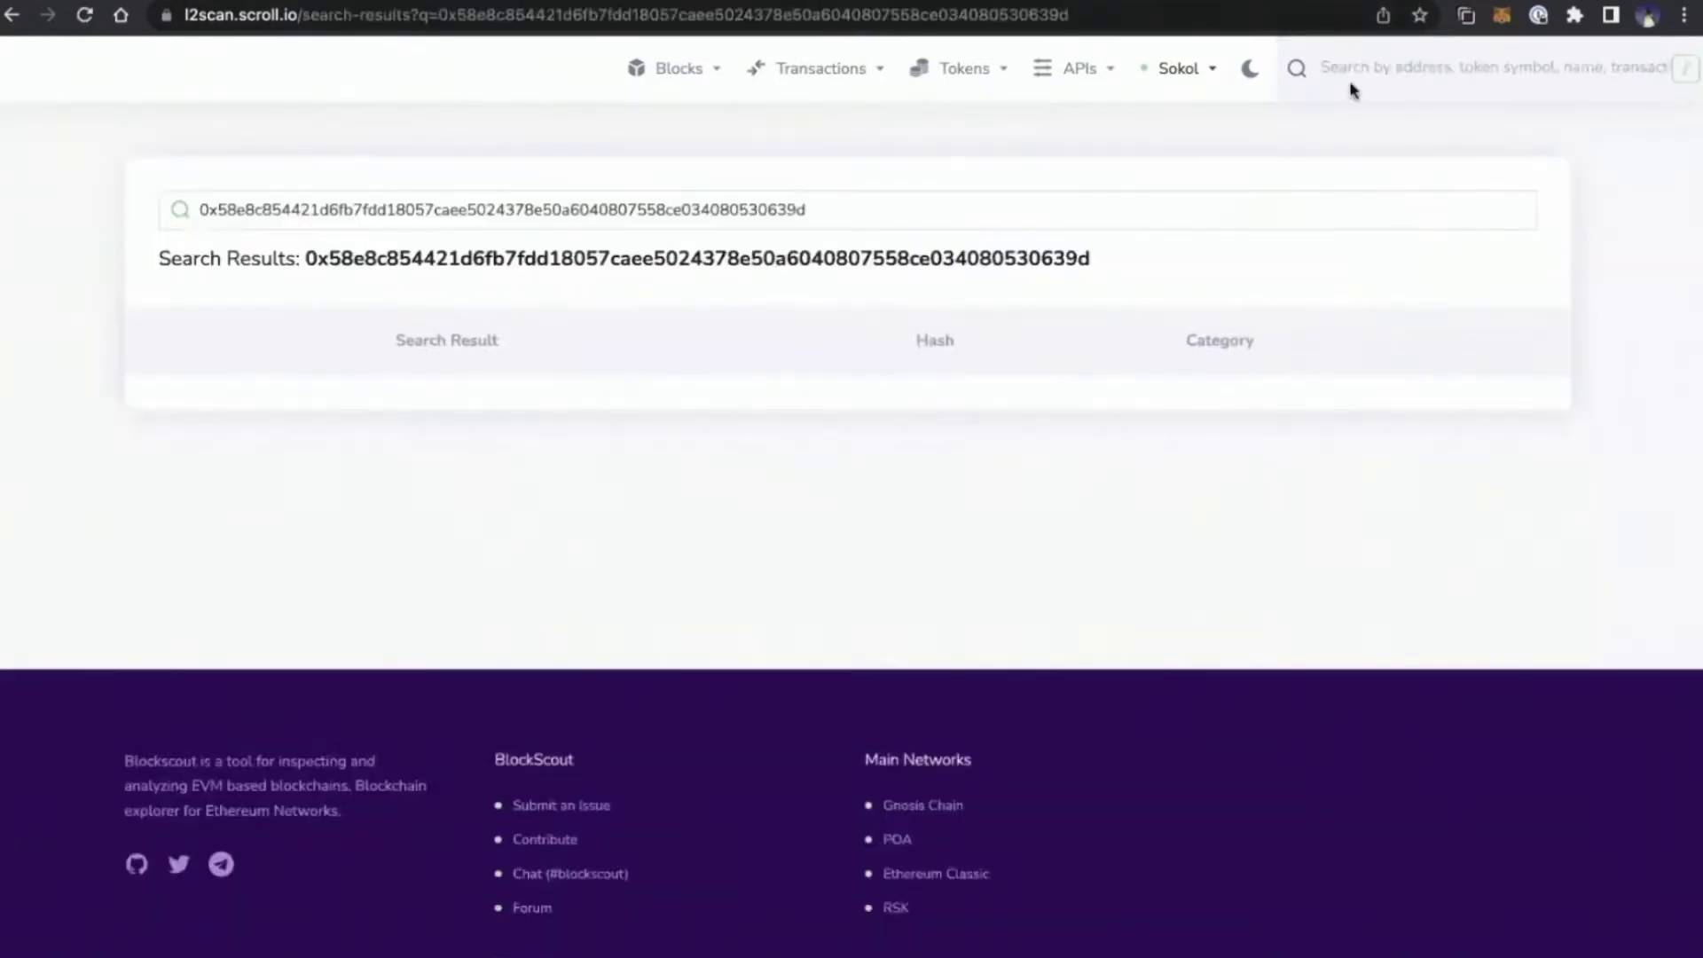
# Step: In the Transactions list, open the Contract Creation transaction's details
pyautogui.hscroll(-5, 745, 338)
pyautogui.scroll(-2, 676, 520)
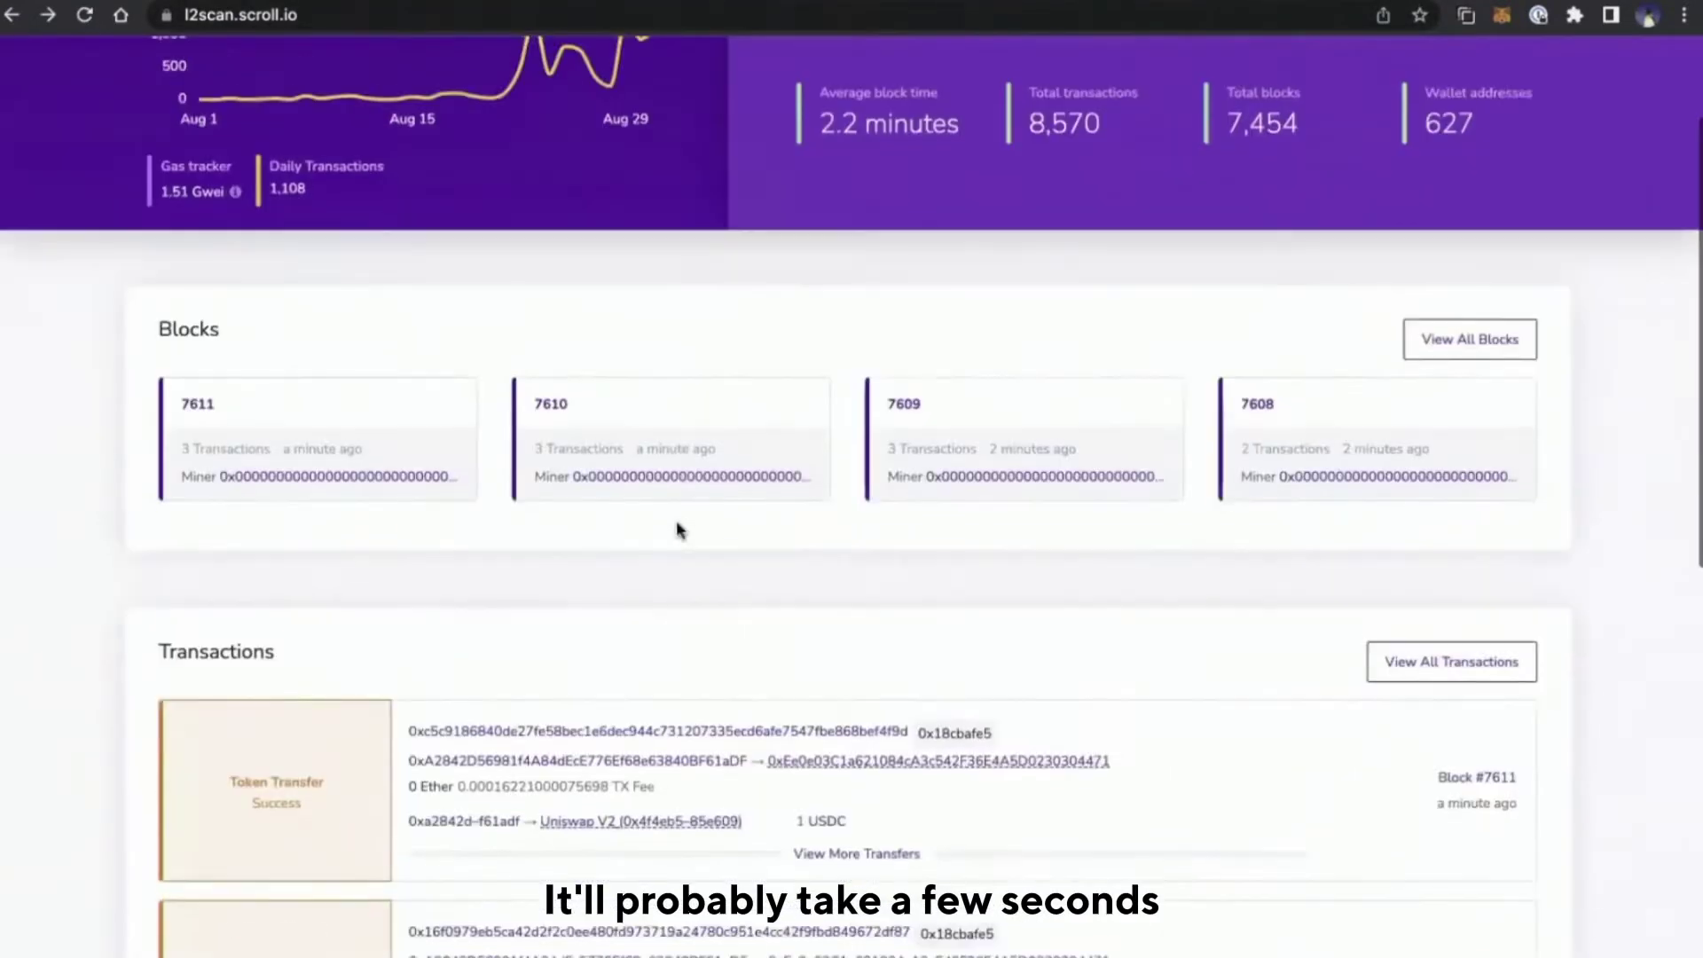
pyautogui.scroll(-15, 676, 520)
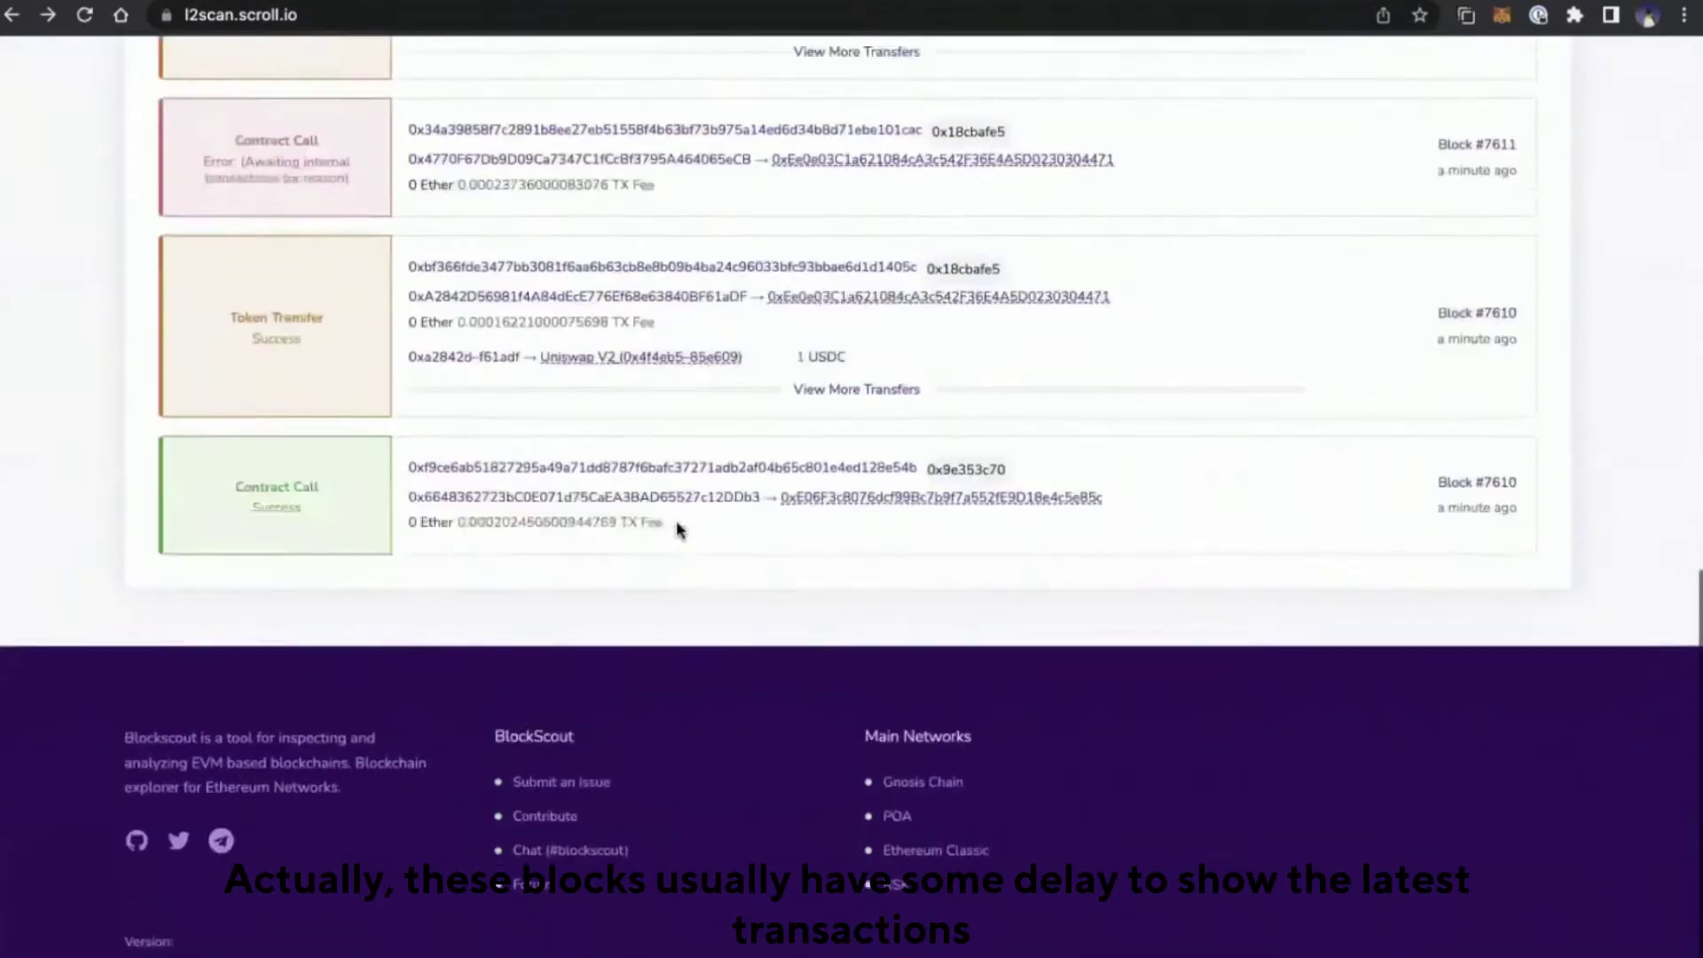
pyautogui.scroll(20, 676, 520)
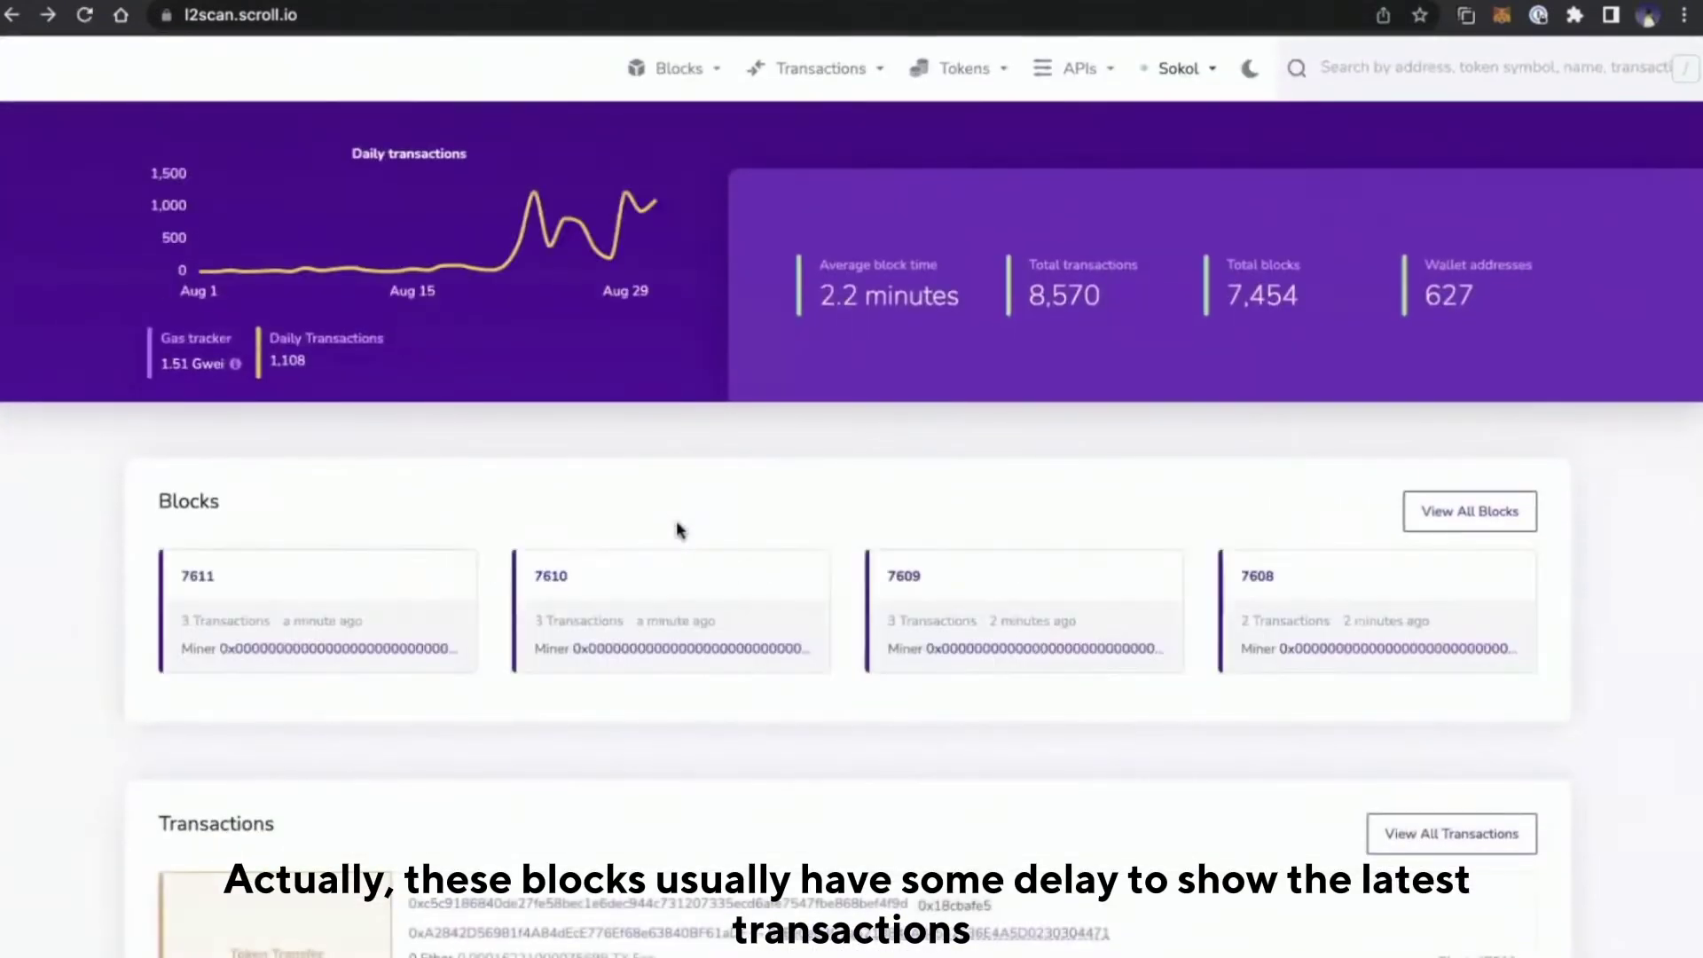
pyautogui.scroll(-2, 679, 530)
pyautogui.scroll(-2, 676, 522)
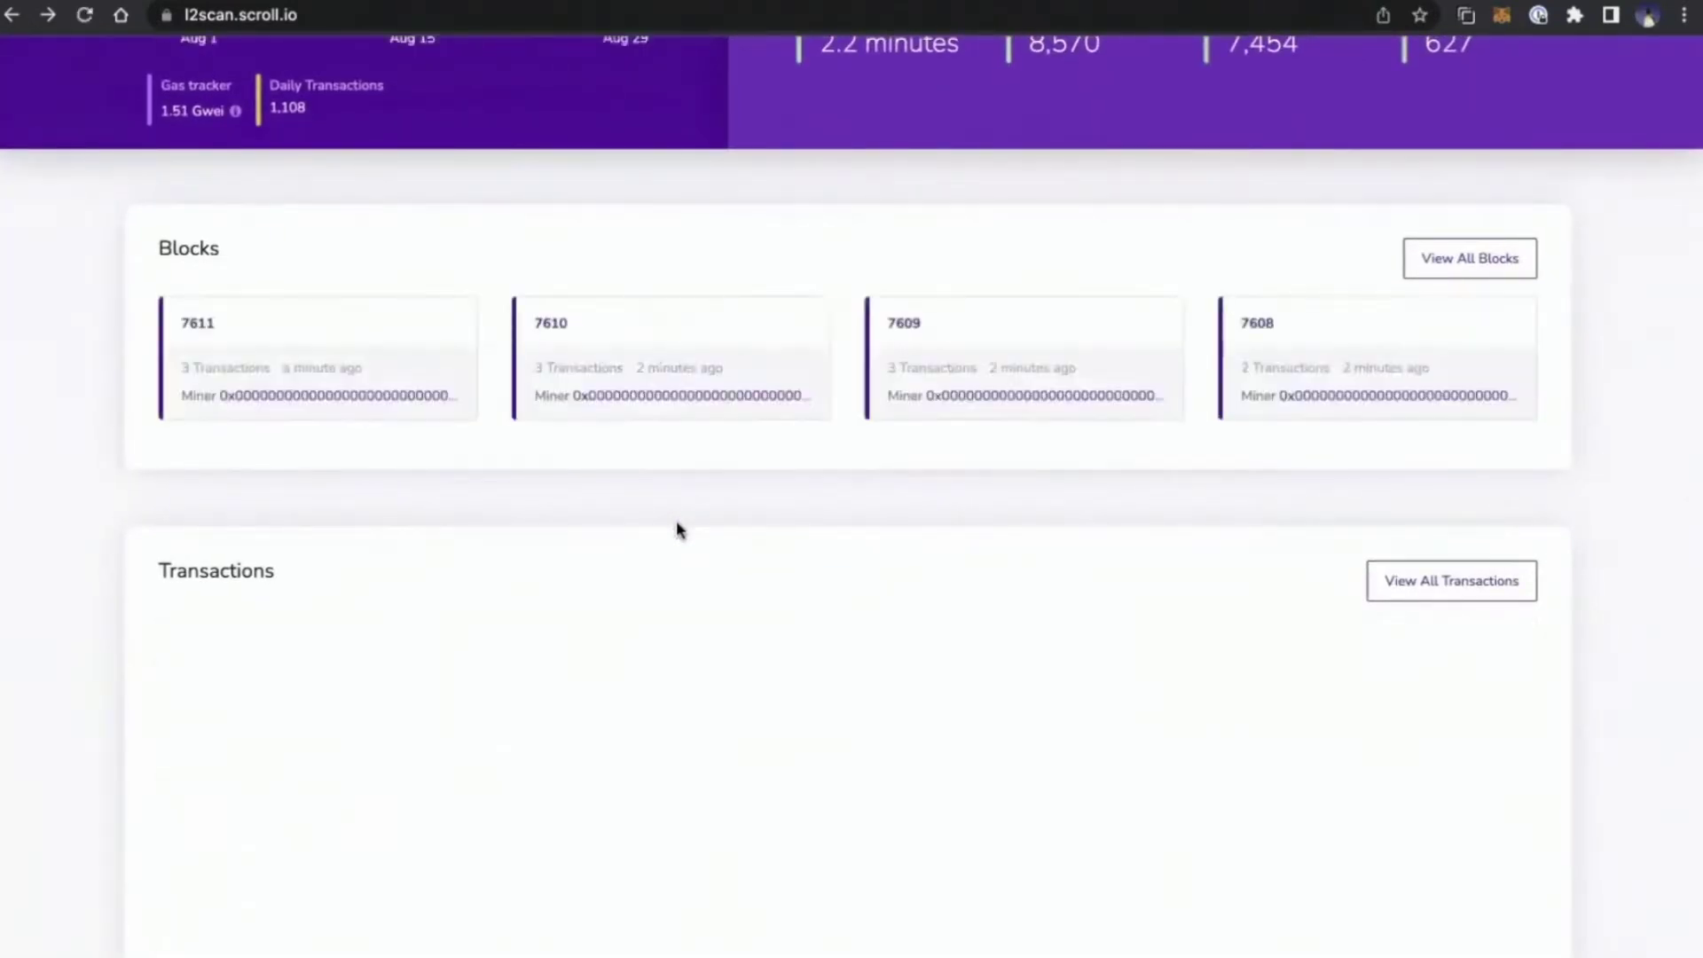
pyautogui.scroll(-3, 676, 530)
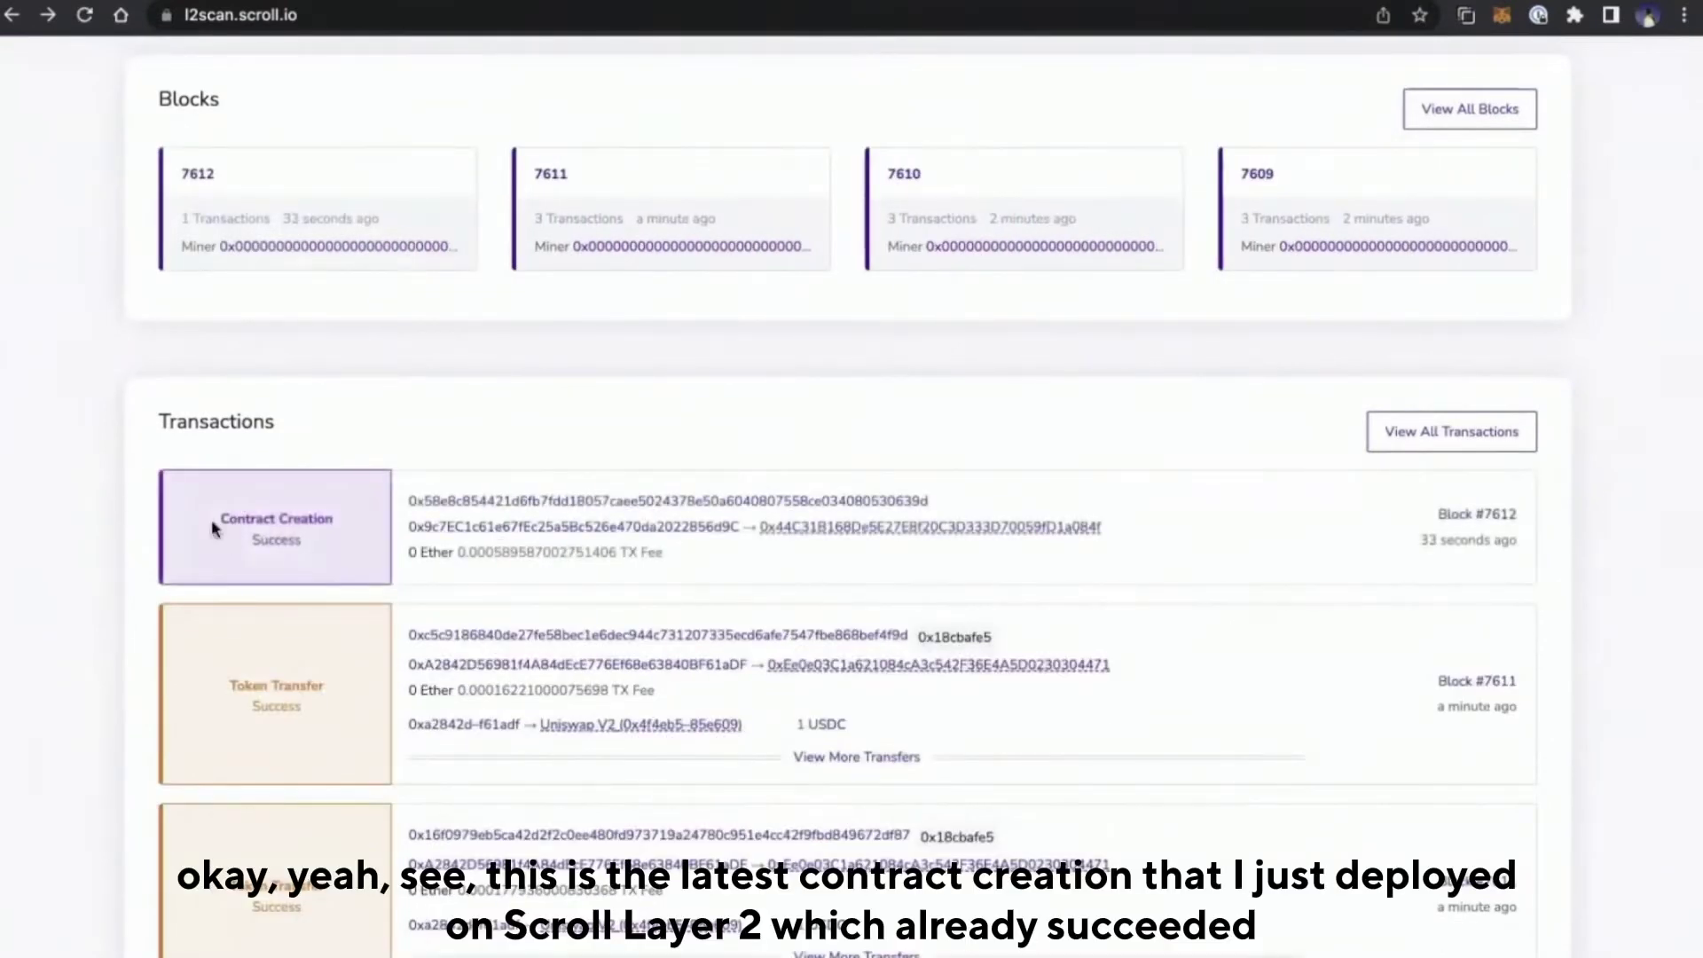
pyautogui.moveTo(213, 525); pyautogui.dragTo(293, 527)
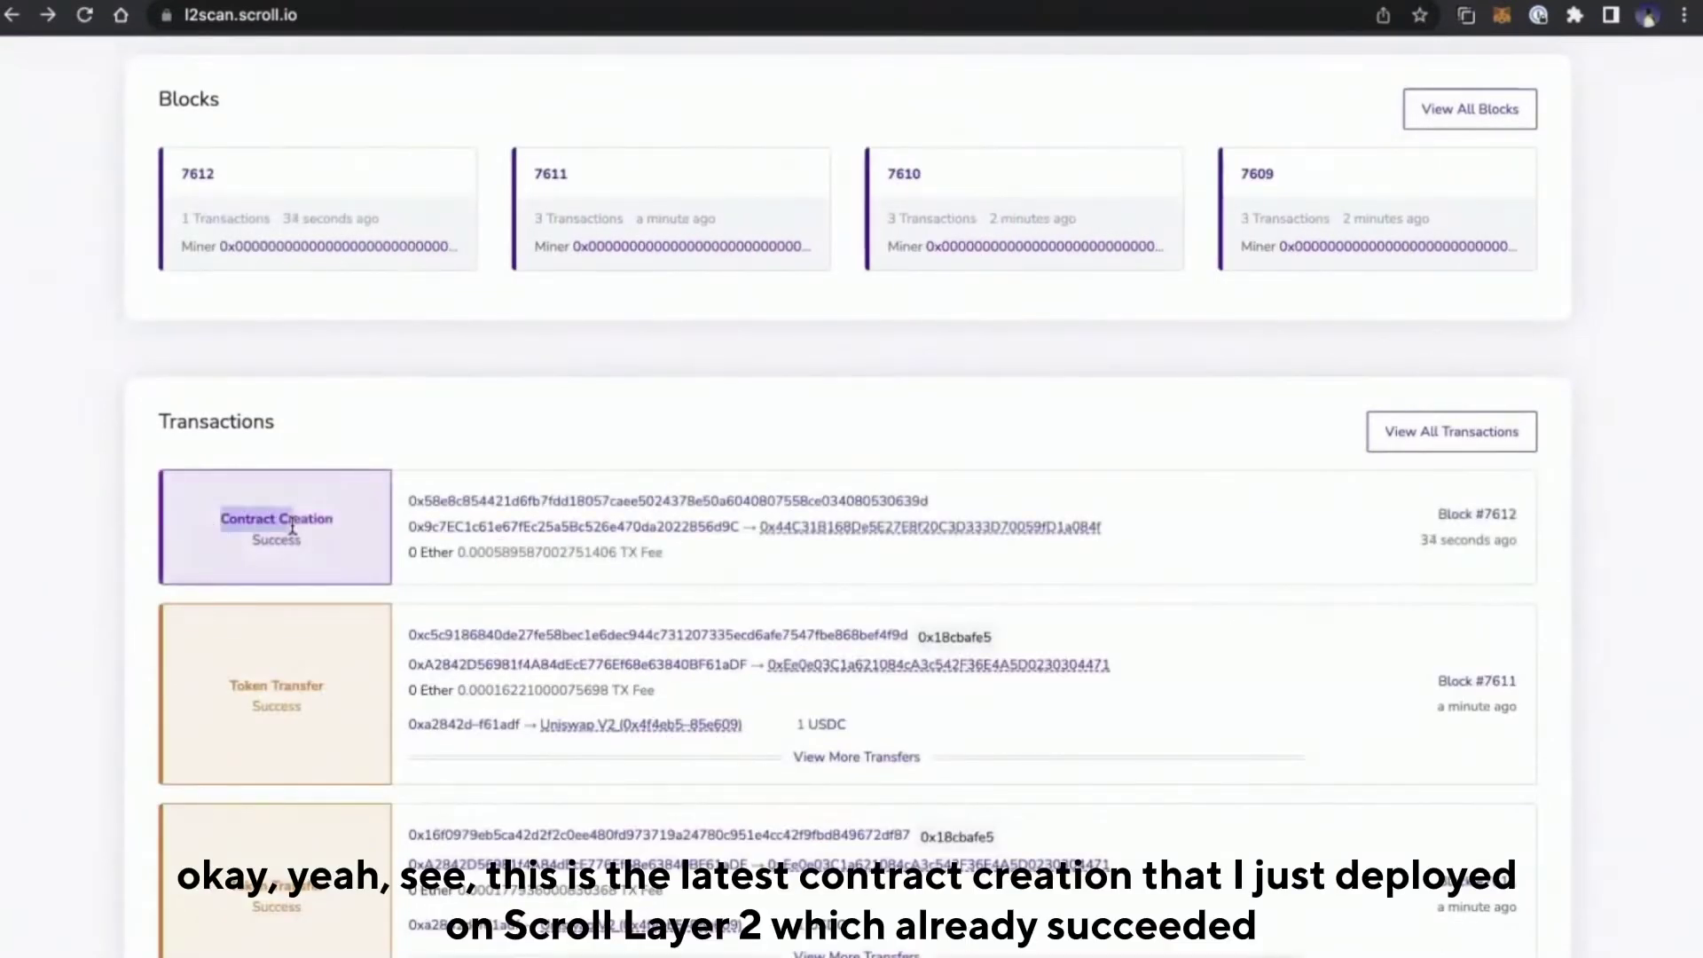
pyautogui.click(496, 502)
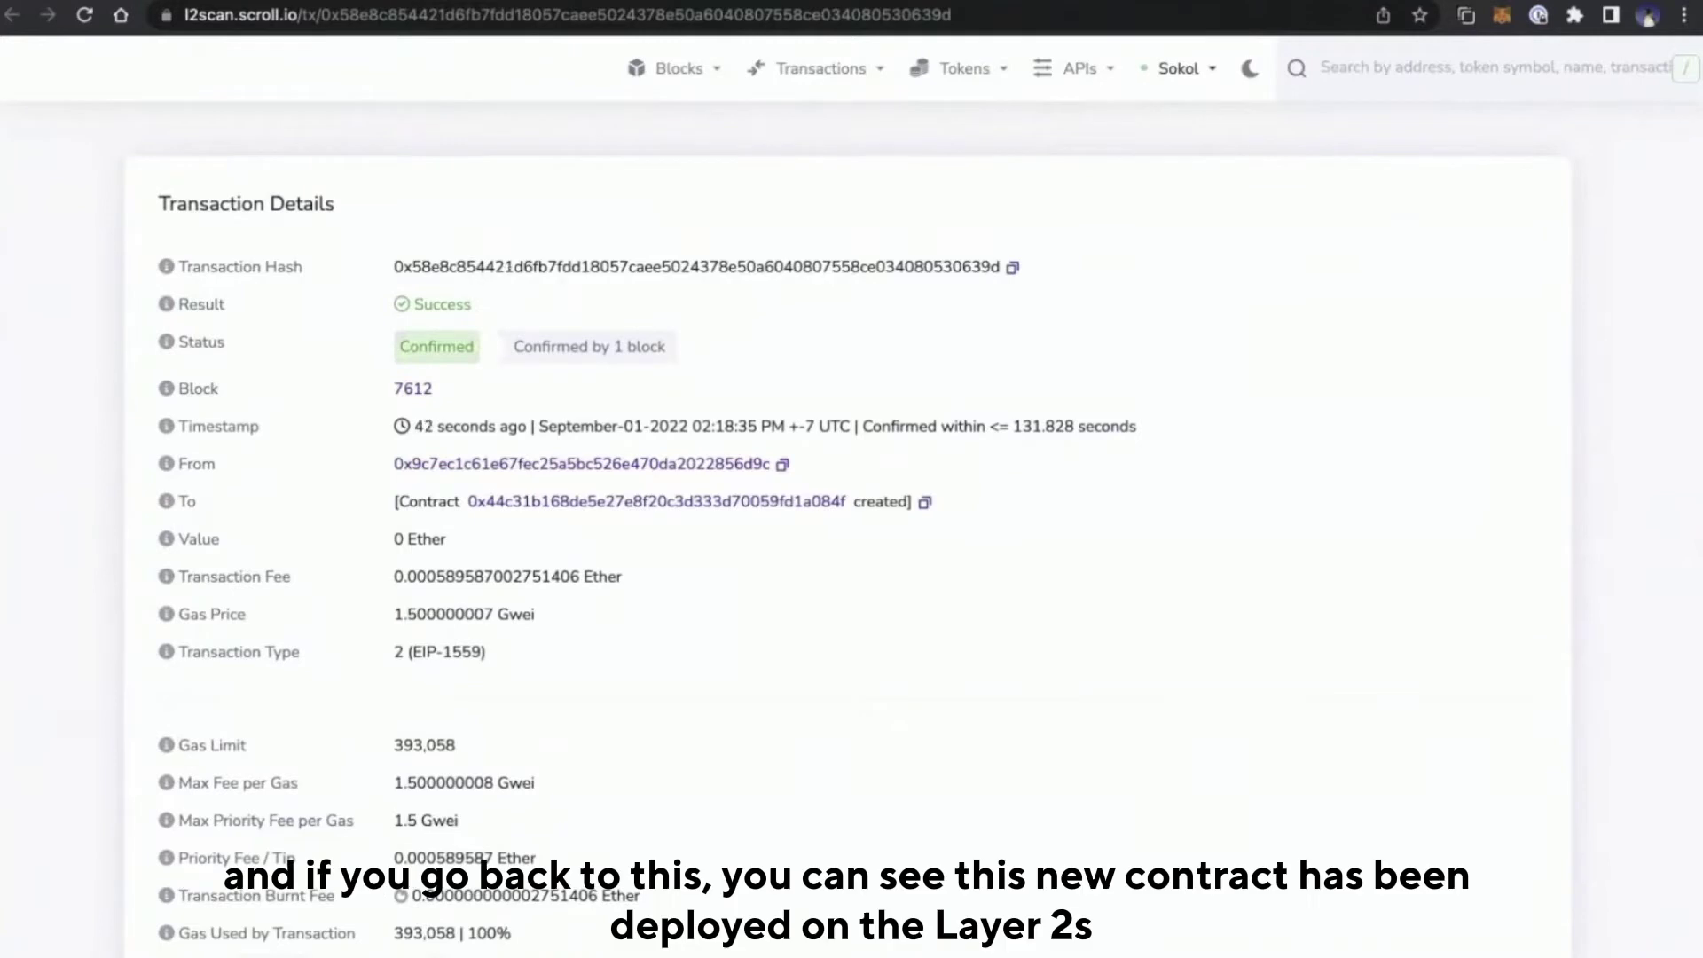
pyautogui.hotkey('ctrl', 'Tab')
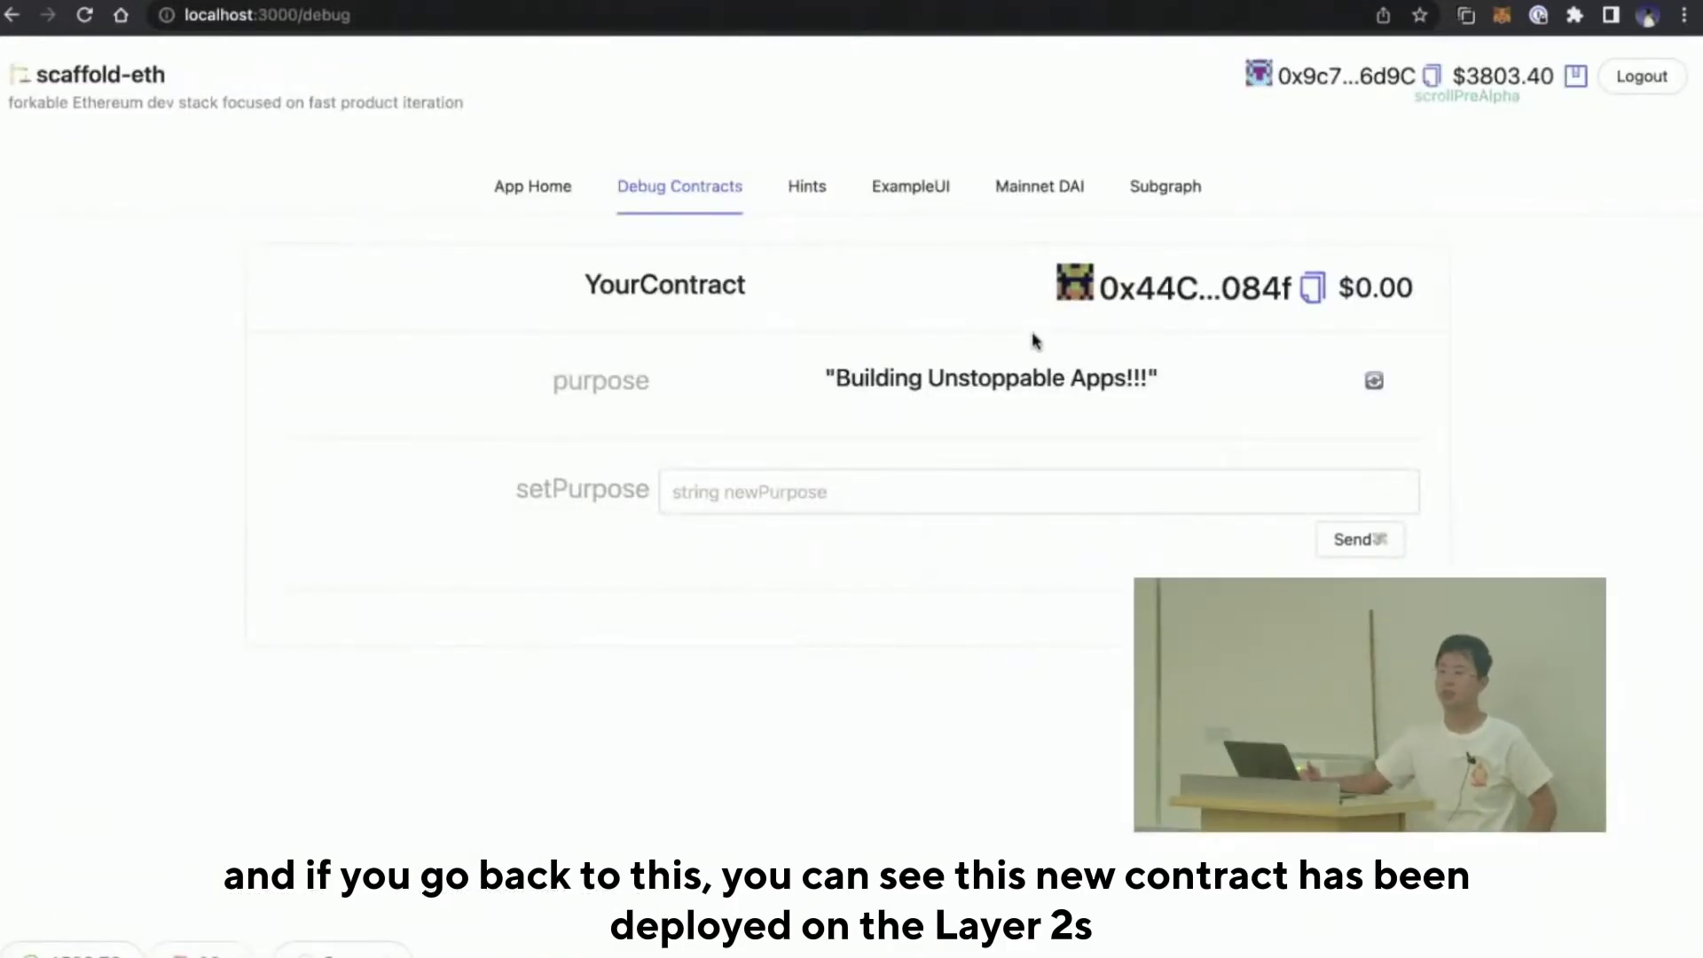
# Step: Send setPurpose with 'scroll l2!!!', confirm it in MetaMask, and refresh the shown purpose
pyautogui.click(964, 488)
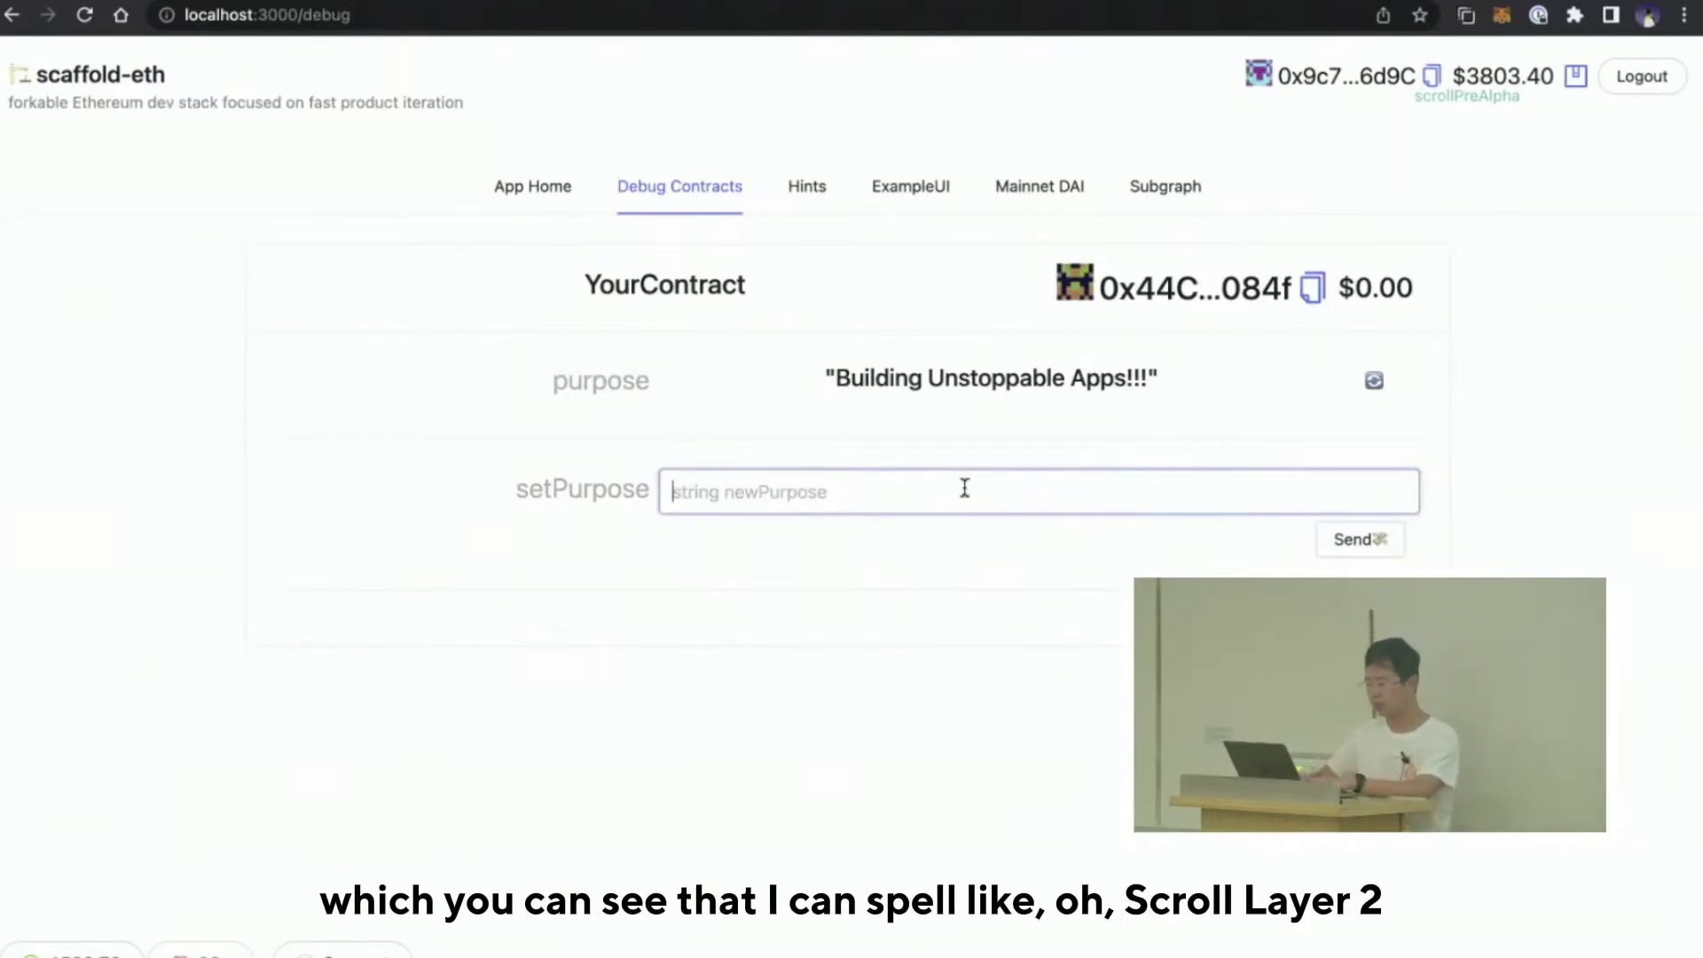
pyautogui.write('scroll l2')
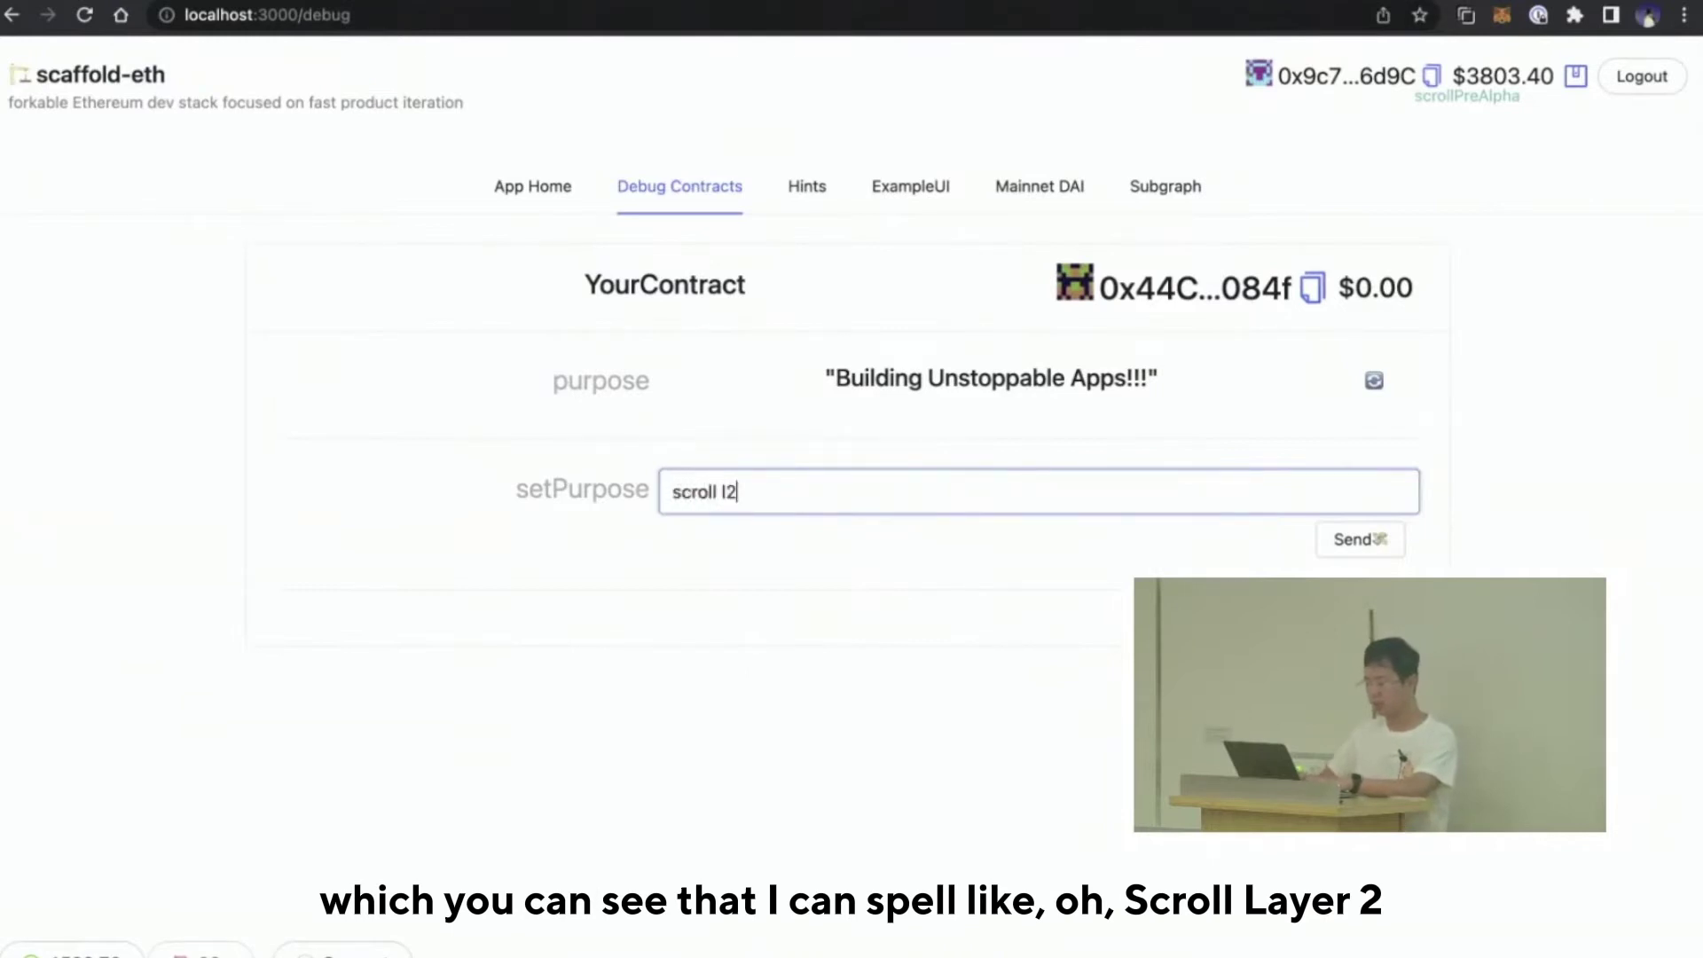
pyautogui.write('!!!')
pyautogui.click(1361, 540)
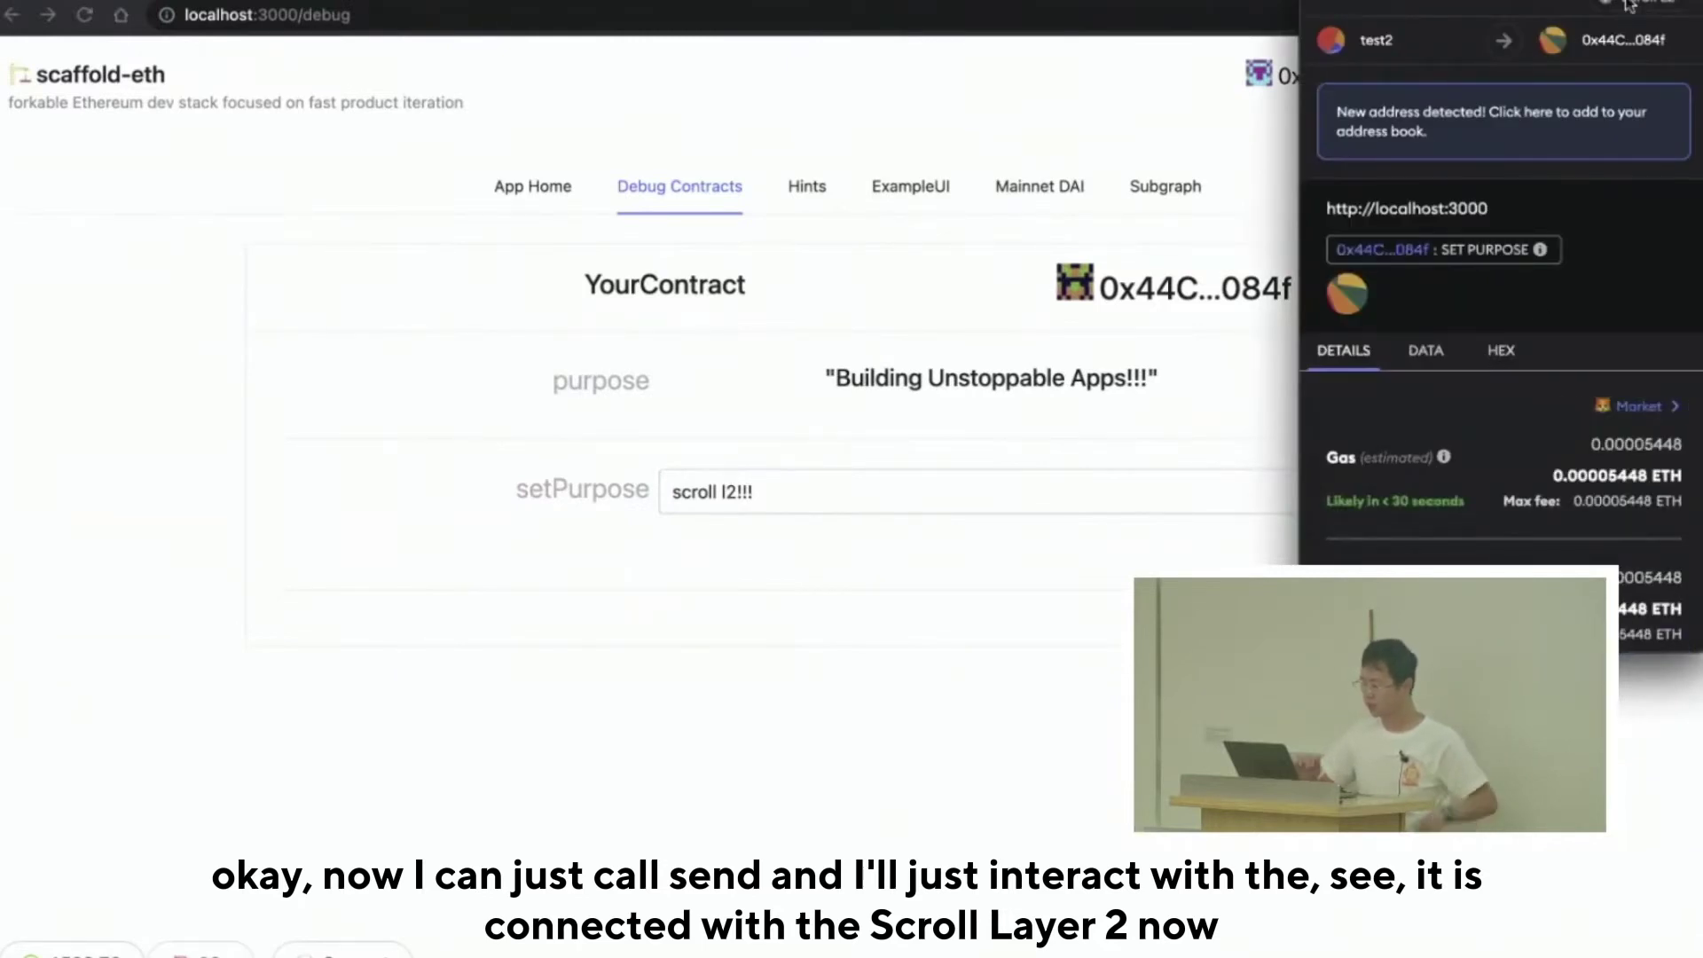
pyautogui.scroll(-2, 1551, 290)
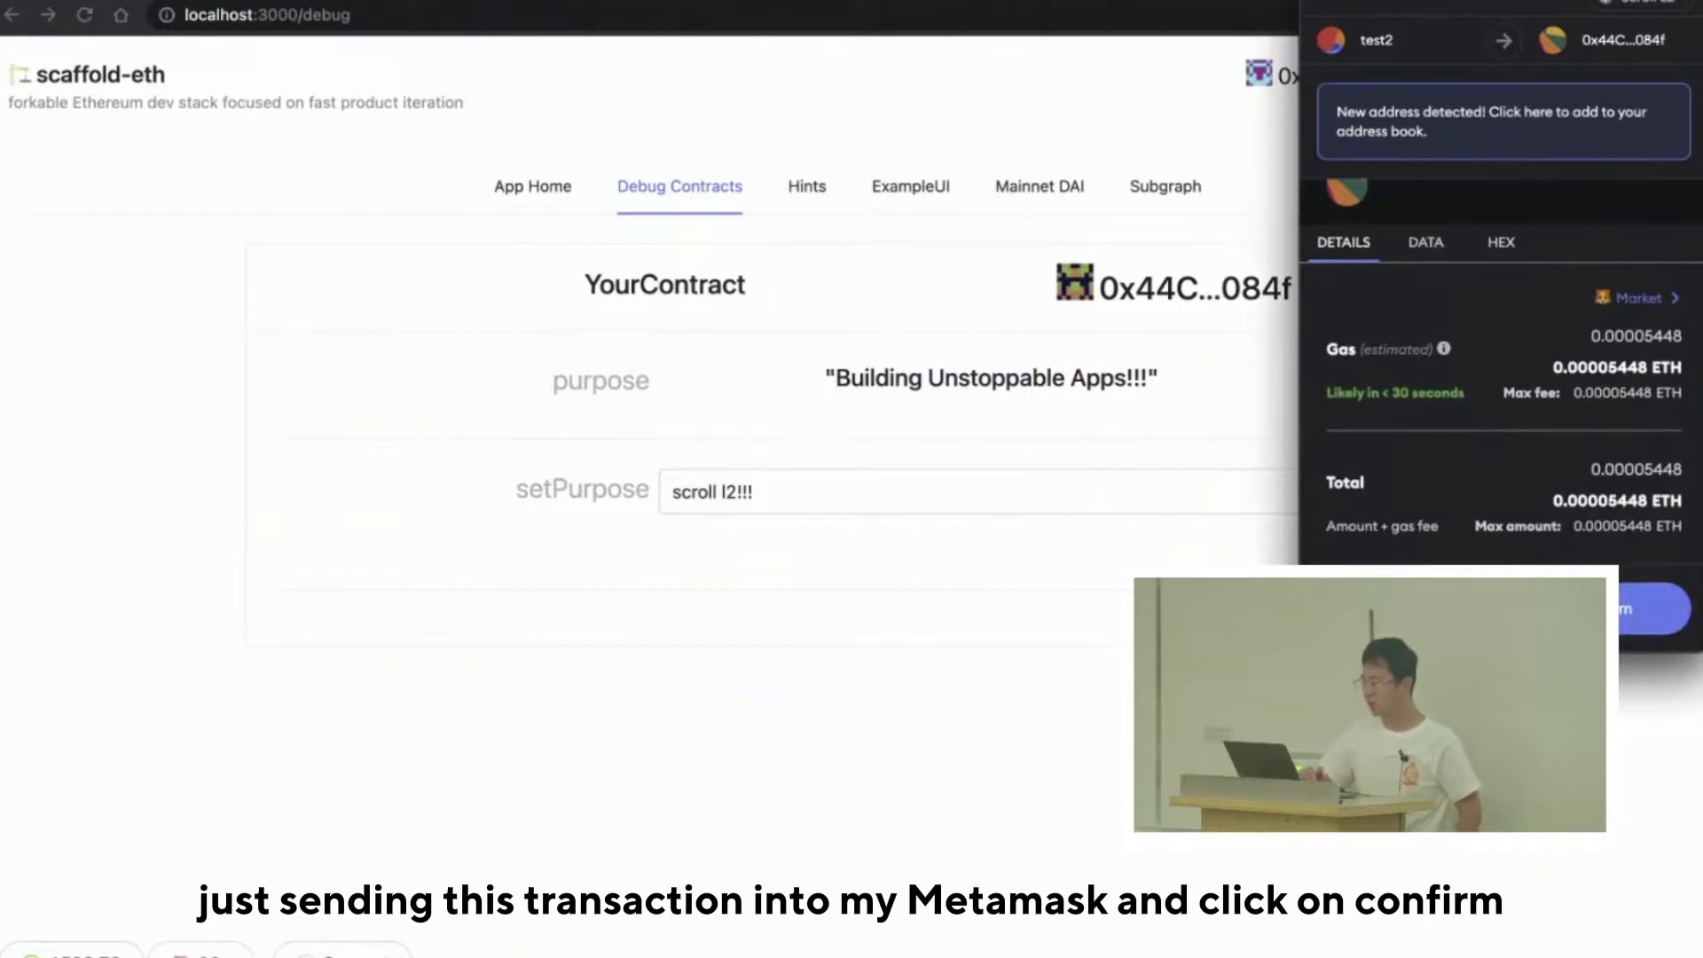
pyautogui.click(1651, 608)
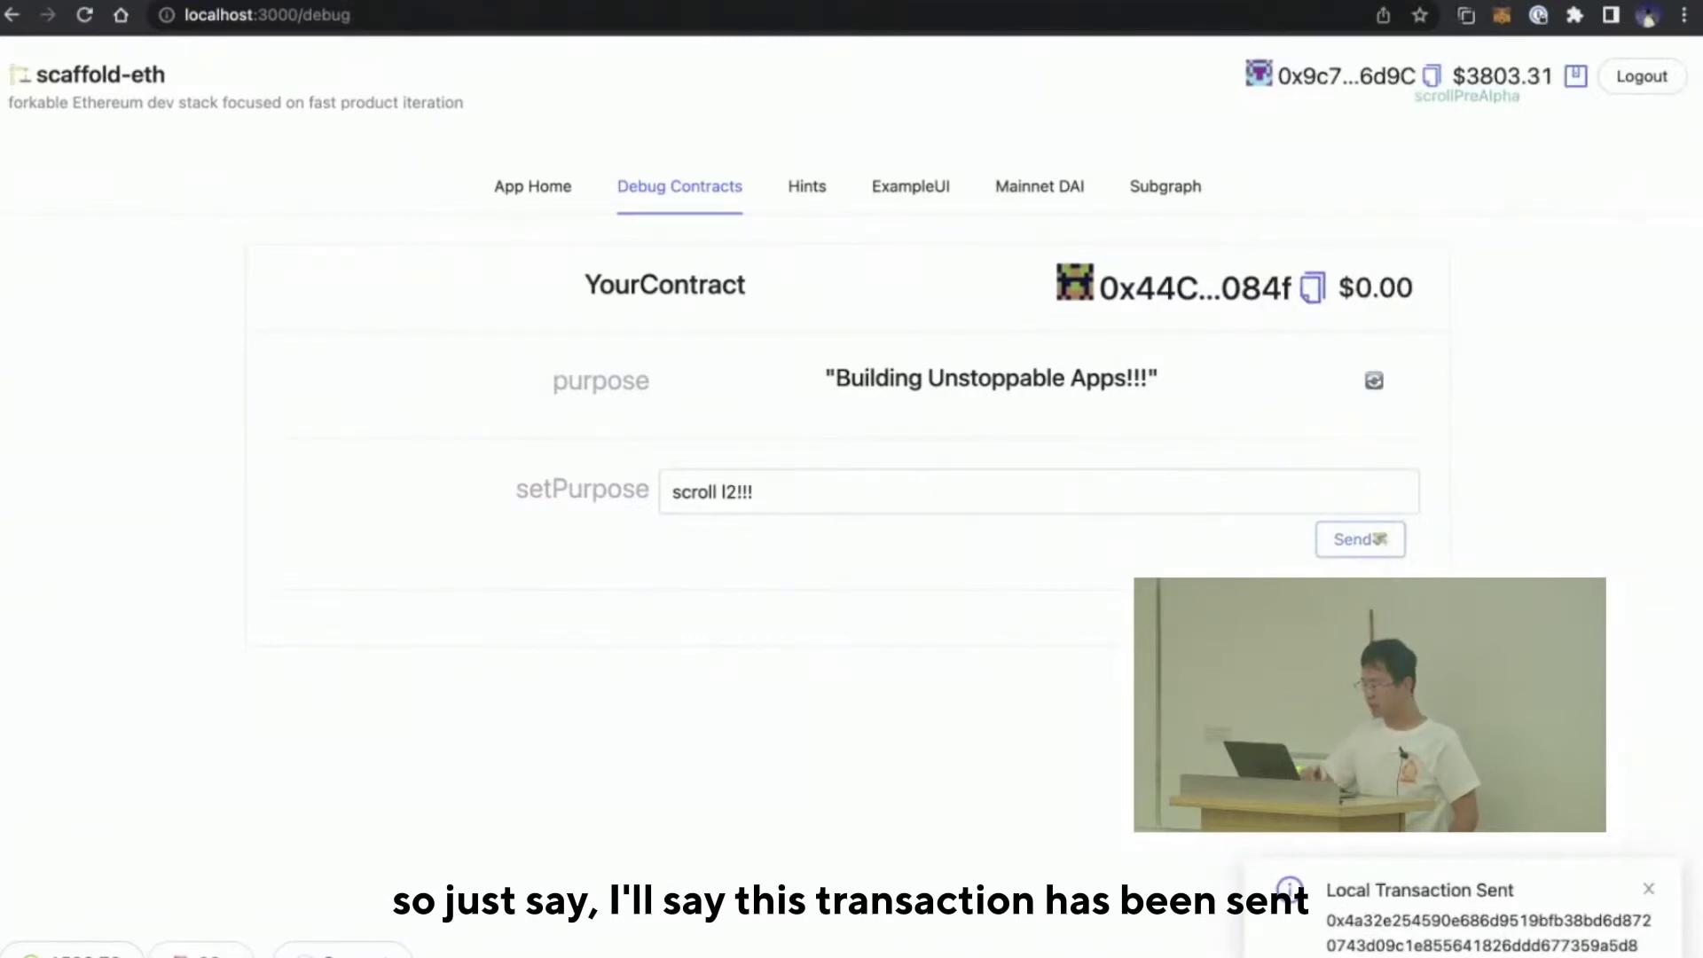
pyautogui.click(1374, 386)
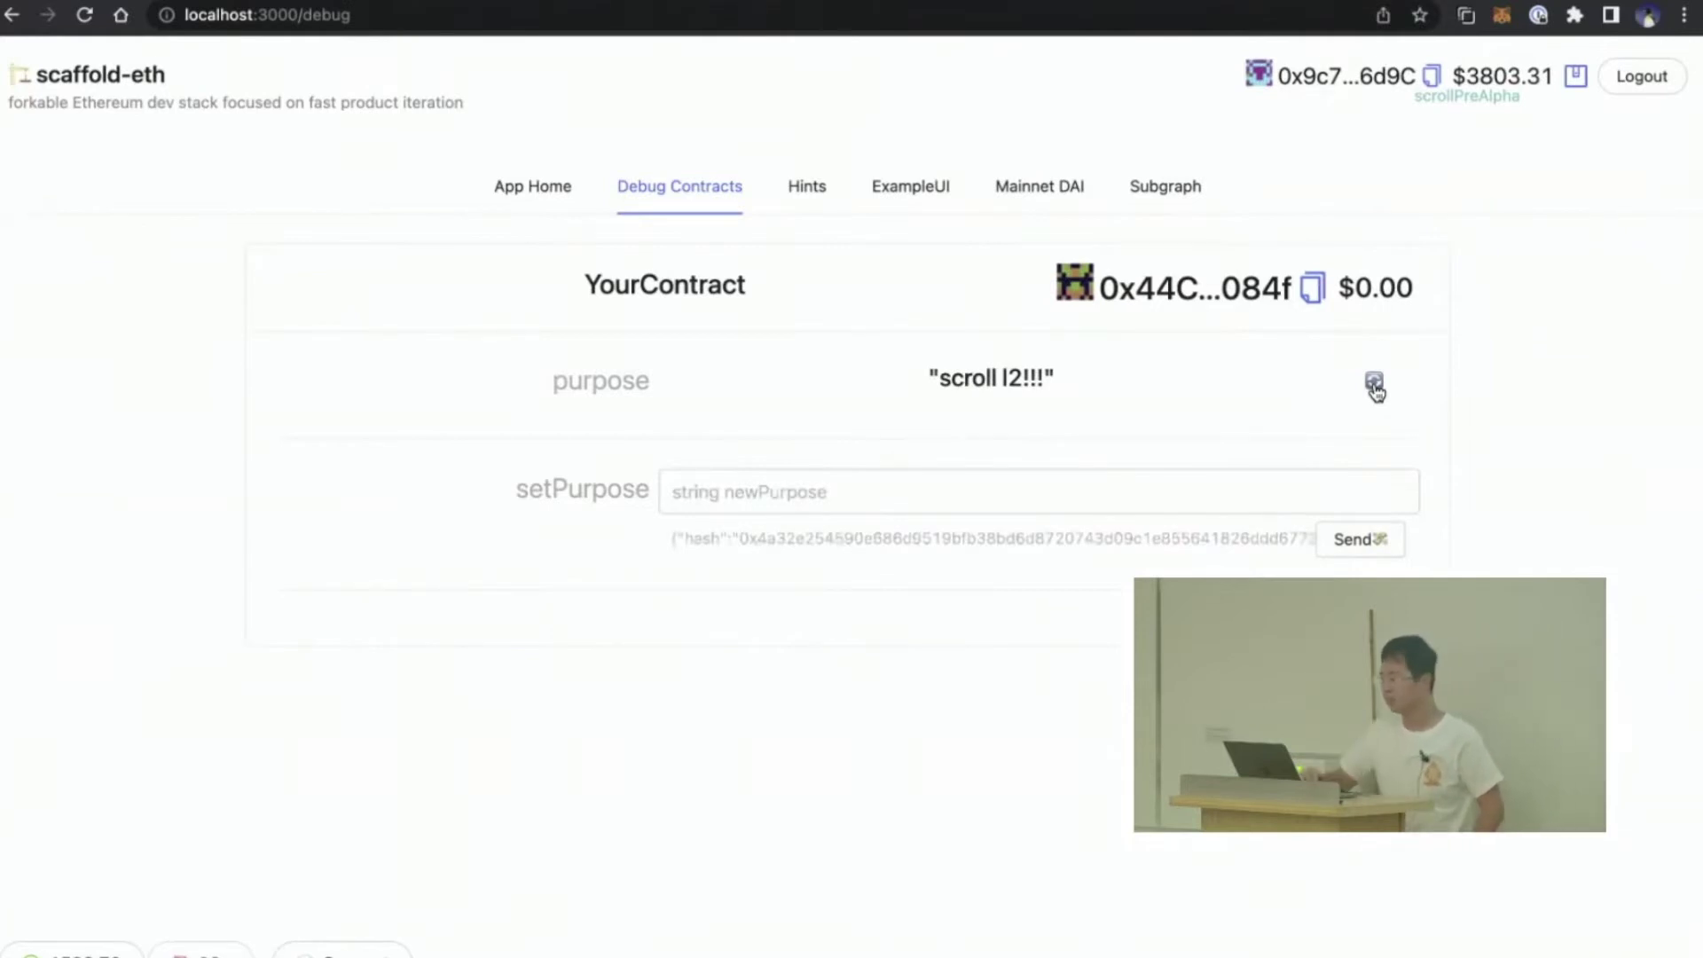
# Step: Show the Rollup Explorer block table with pre-committed 7614, committed 7613, finalized 7514
pyautogui.hotkey('ctrl', 'Tab')
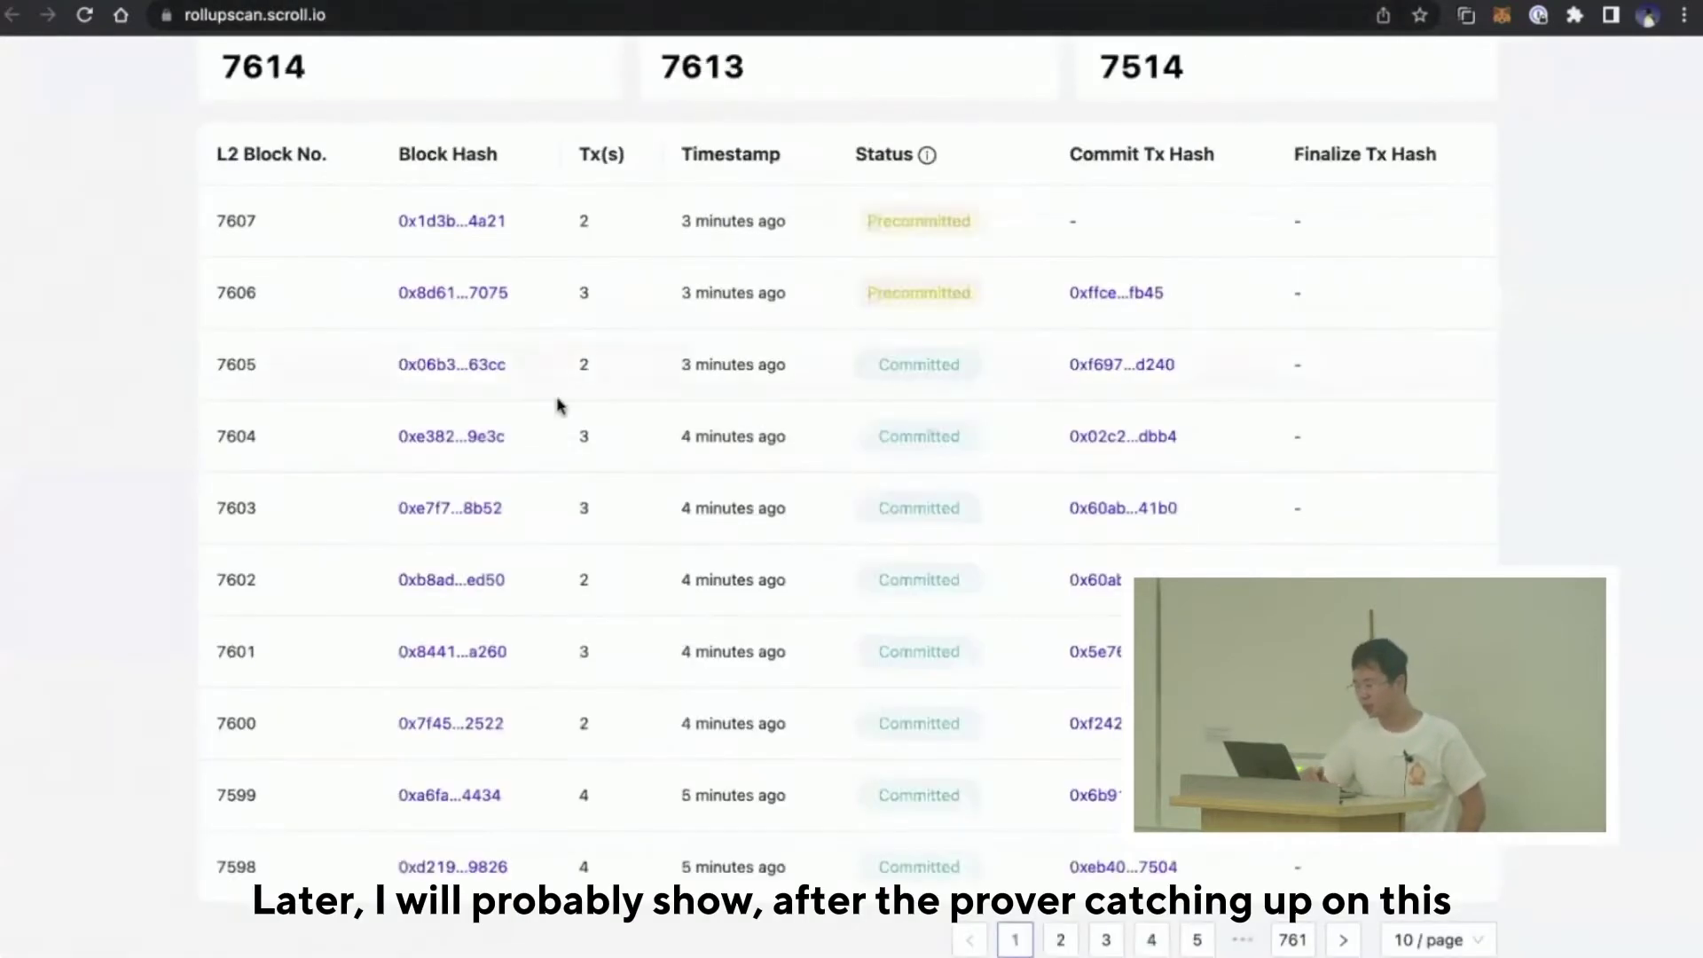
pyautogui.scroll(1, 559, 399)
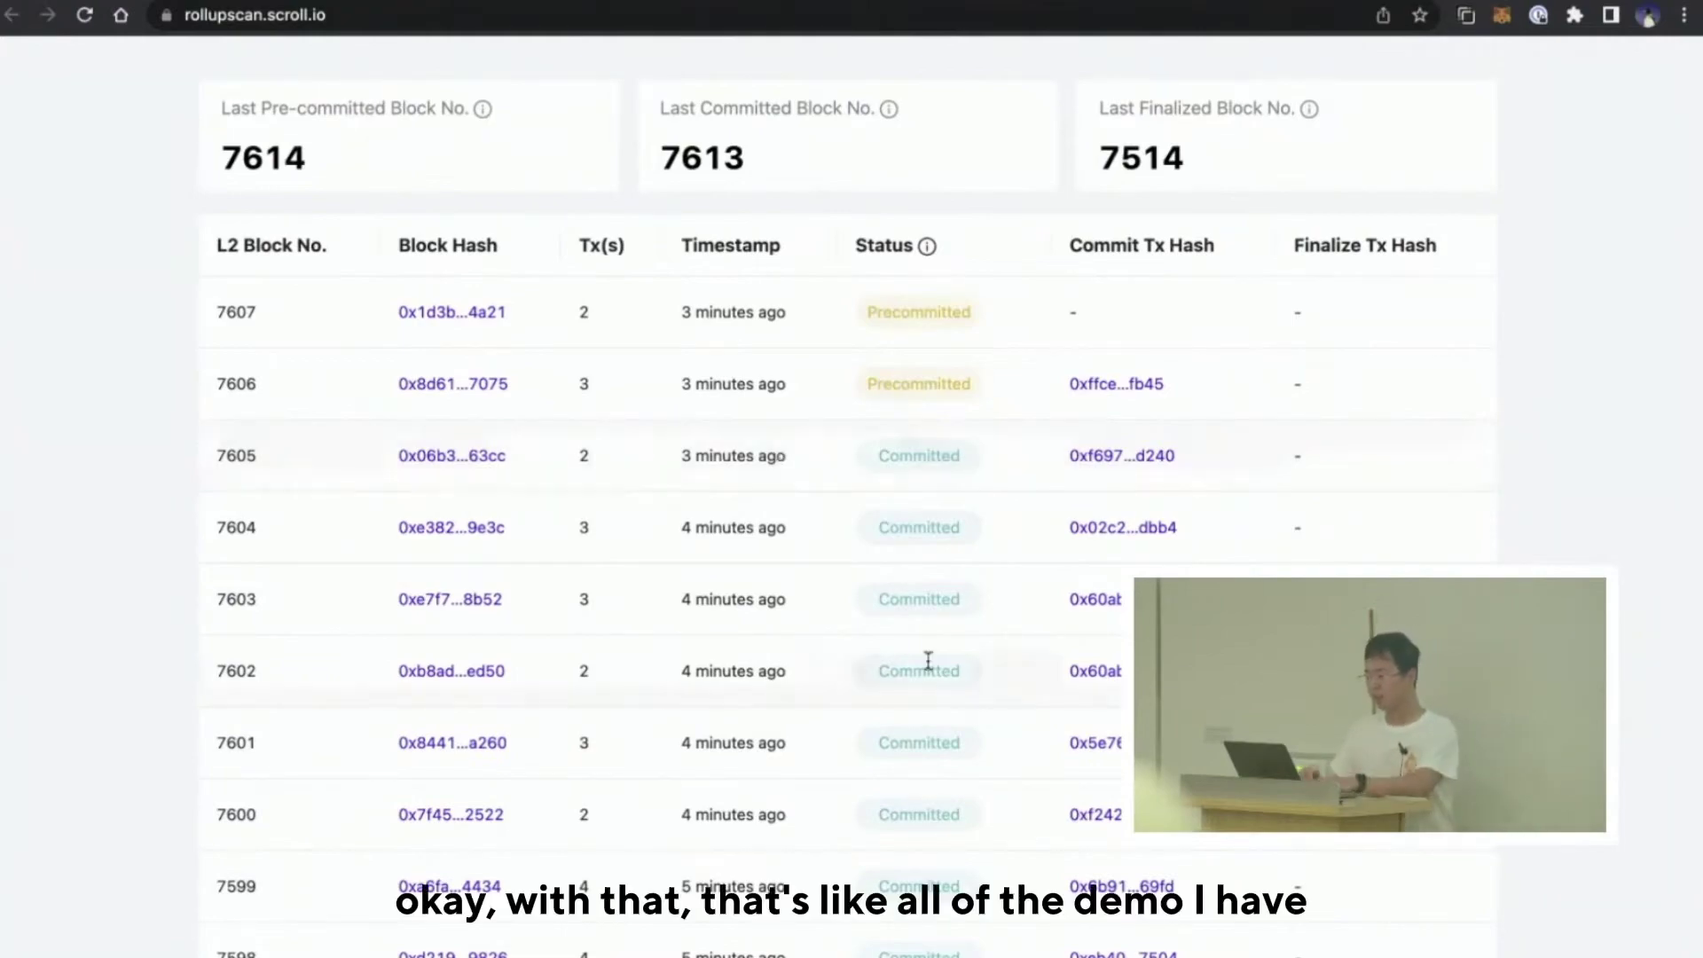
pyautogui.press('super+Tab')
pyautogui.press('super+Tab')
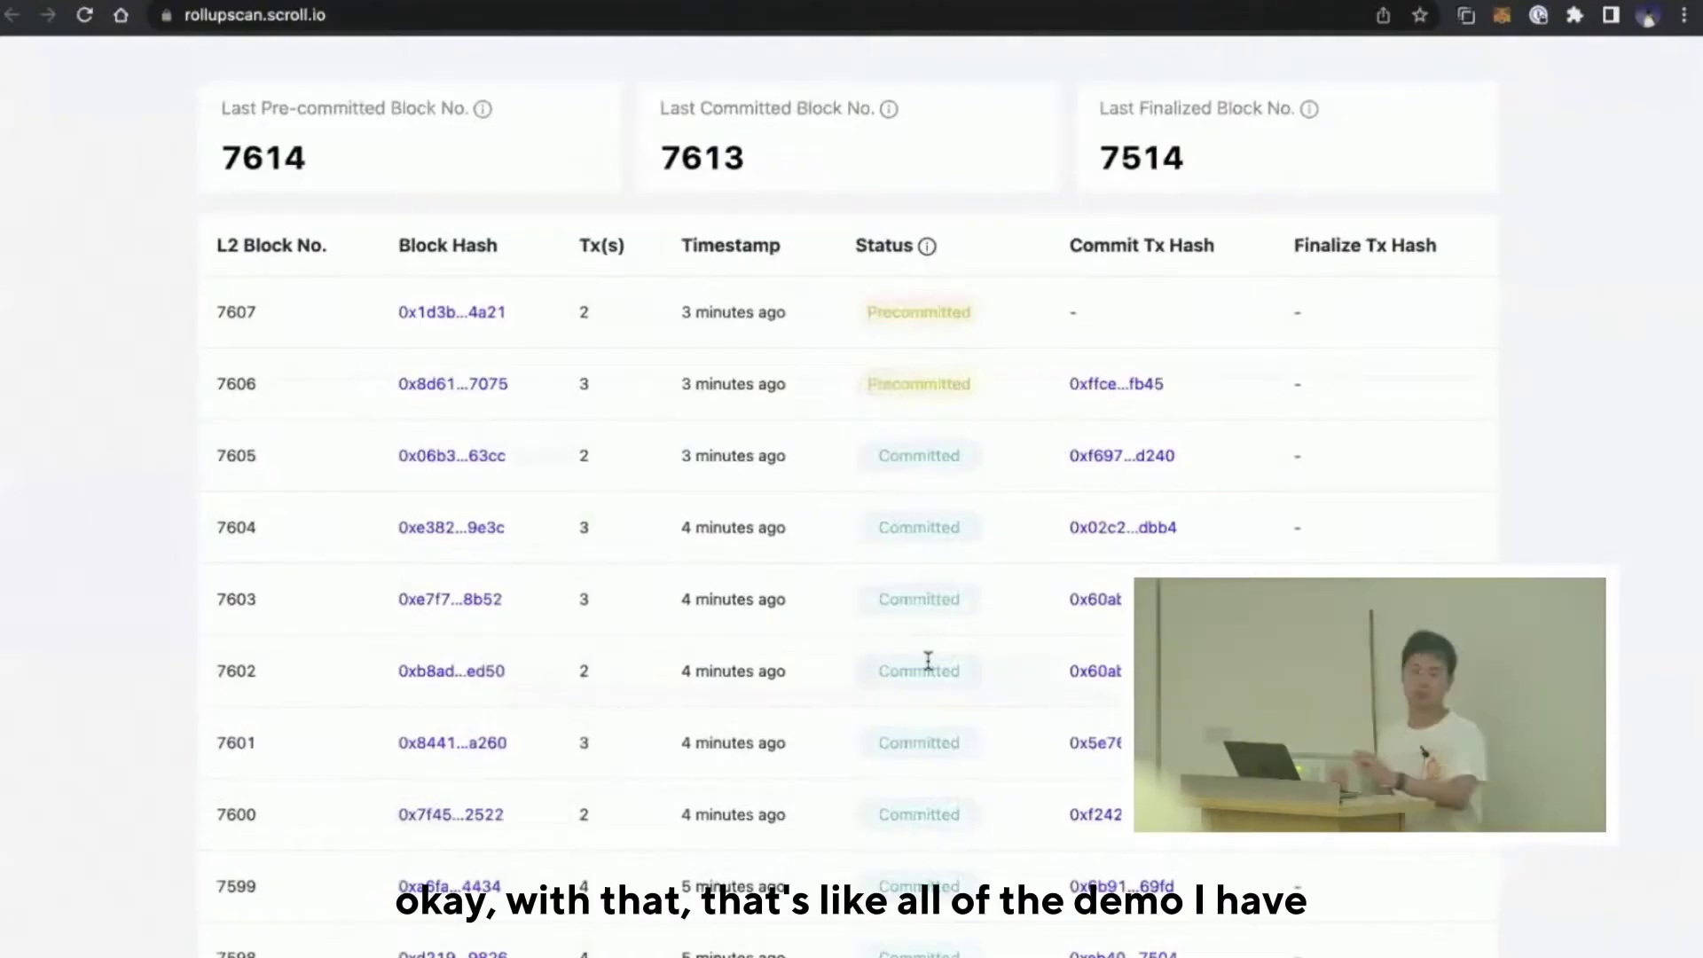